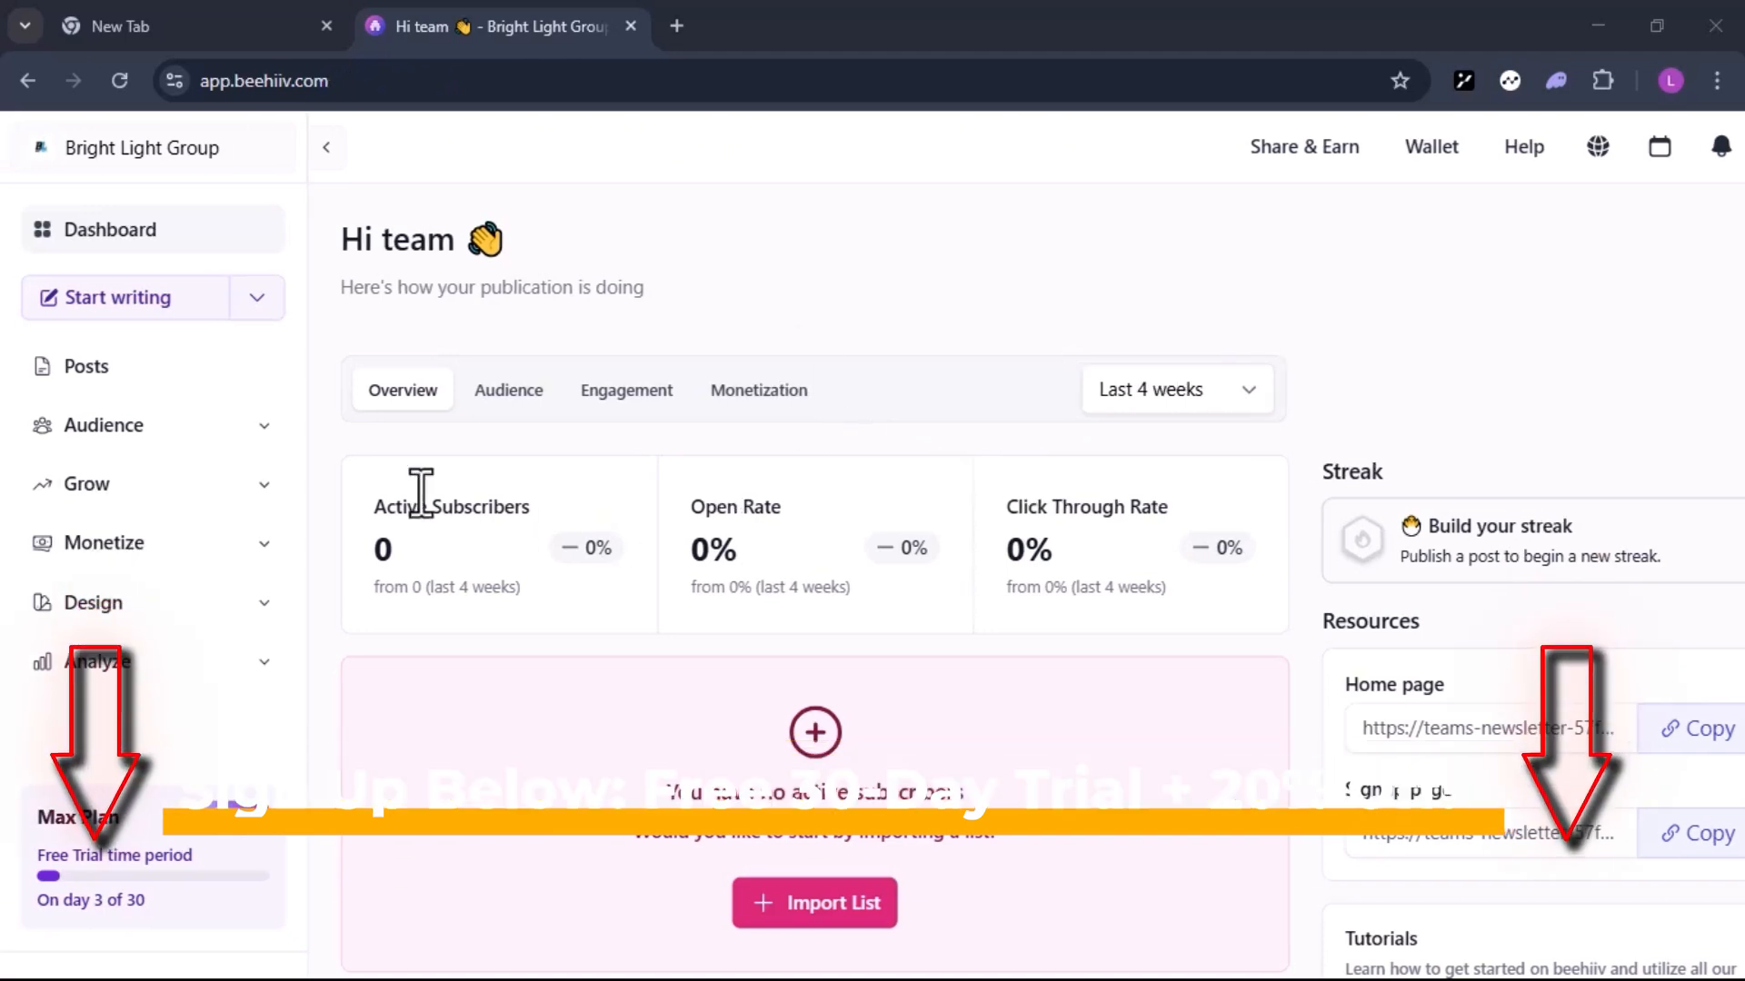
Go to the publication's posts and start writing a new post.
click(183, 371)
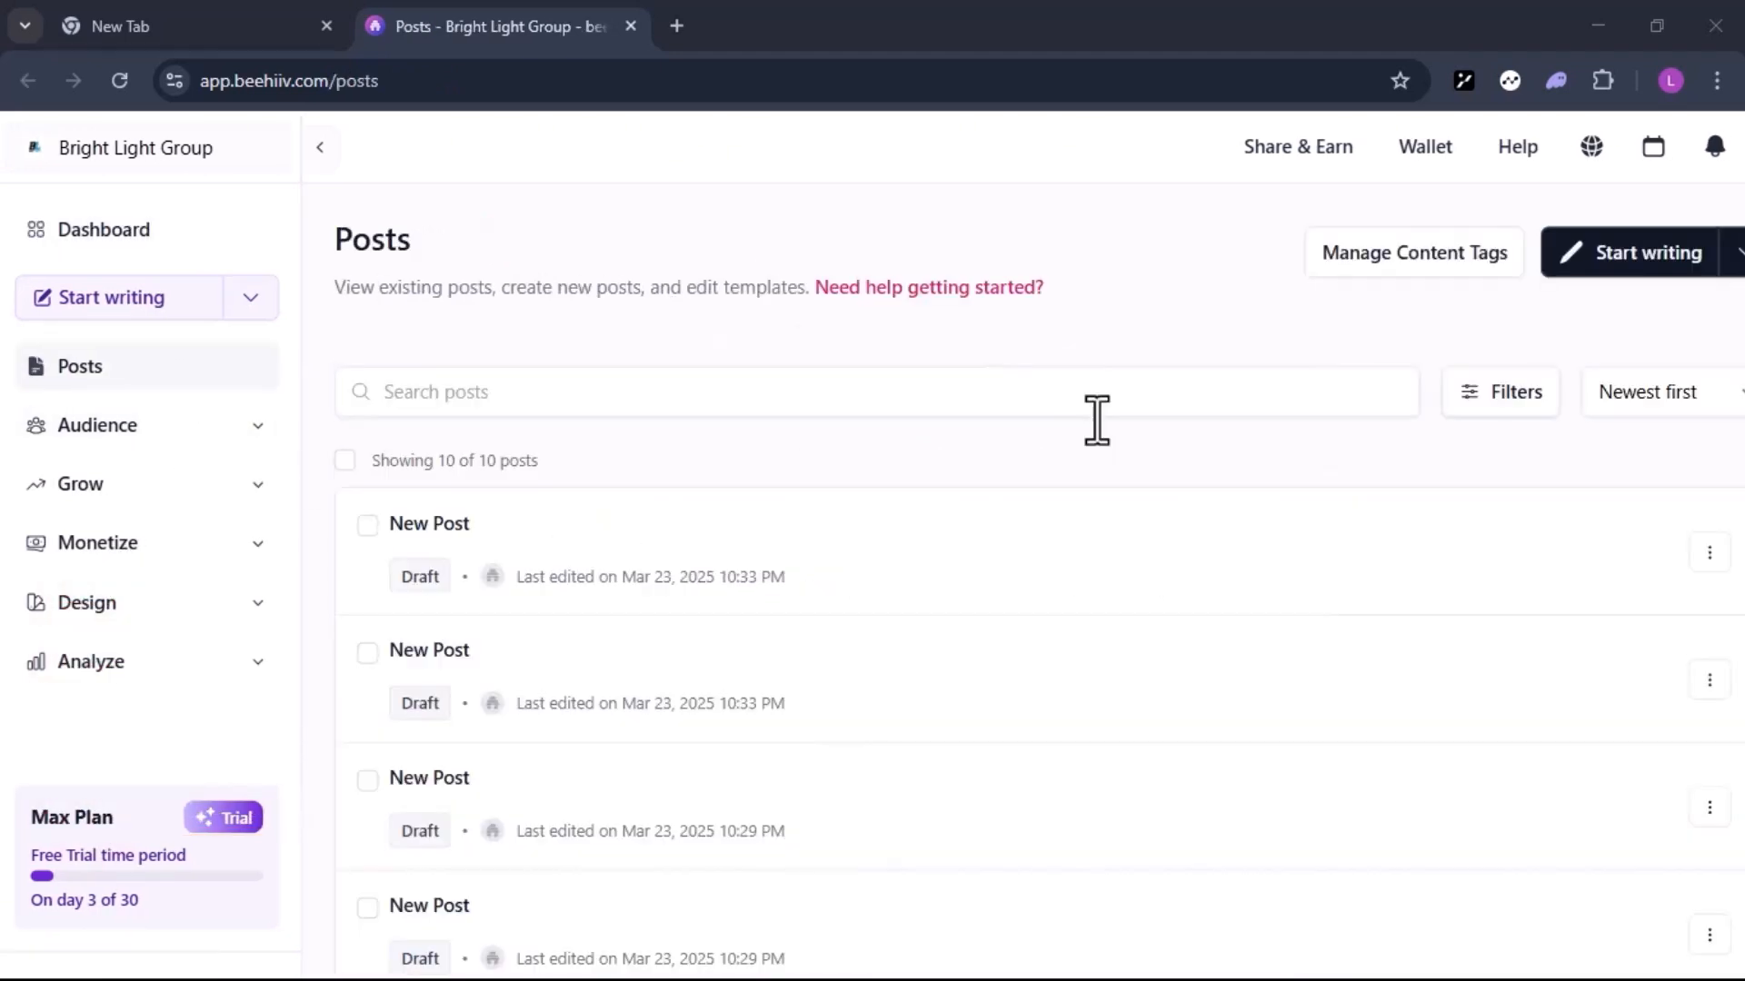
click(1604, 270)
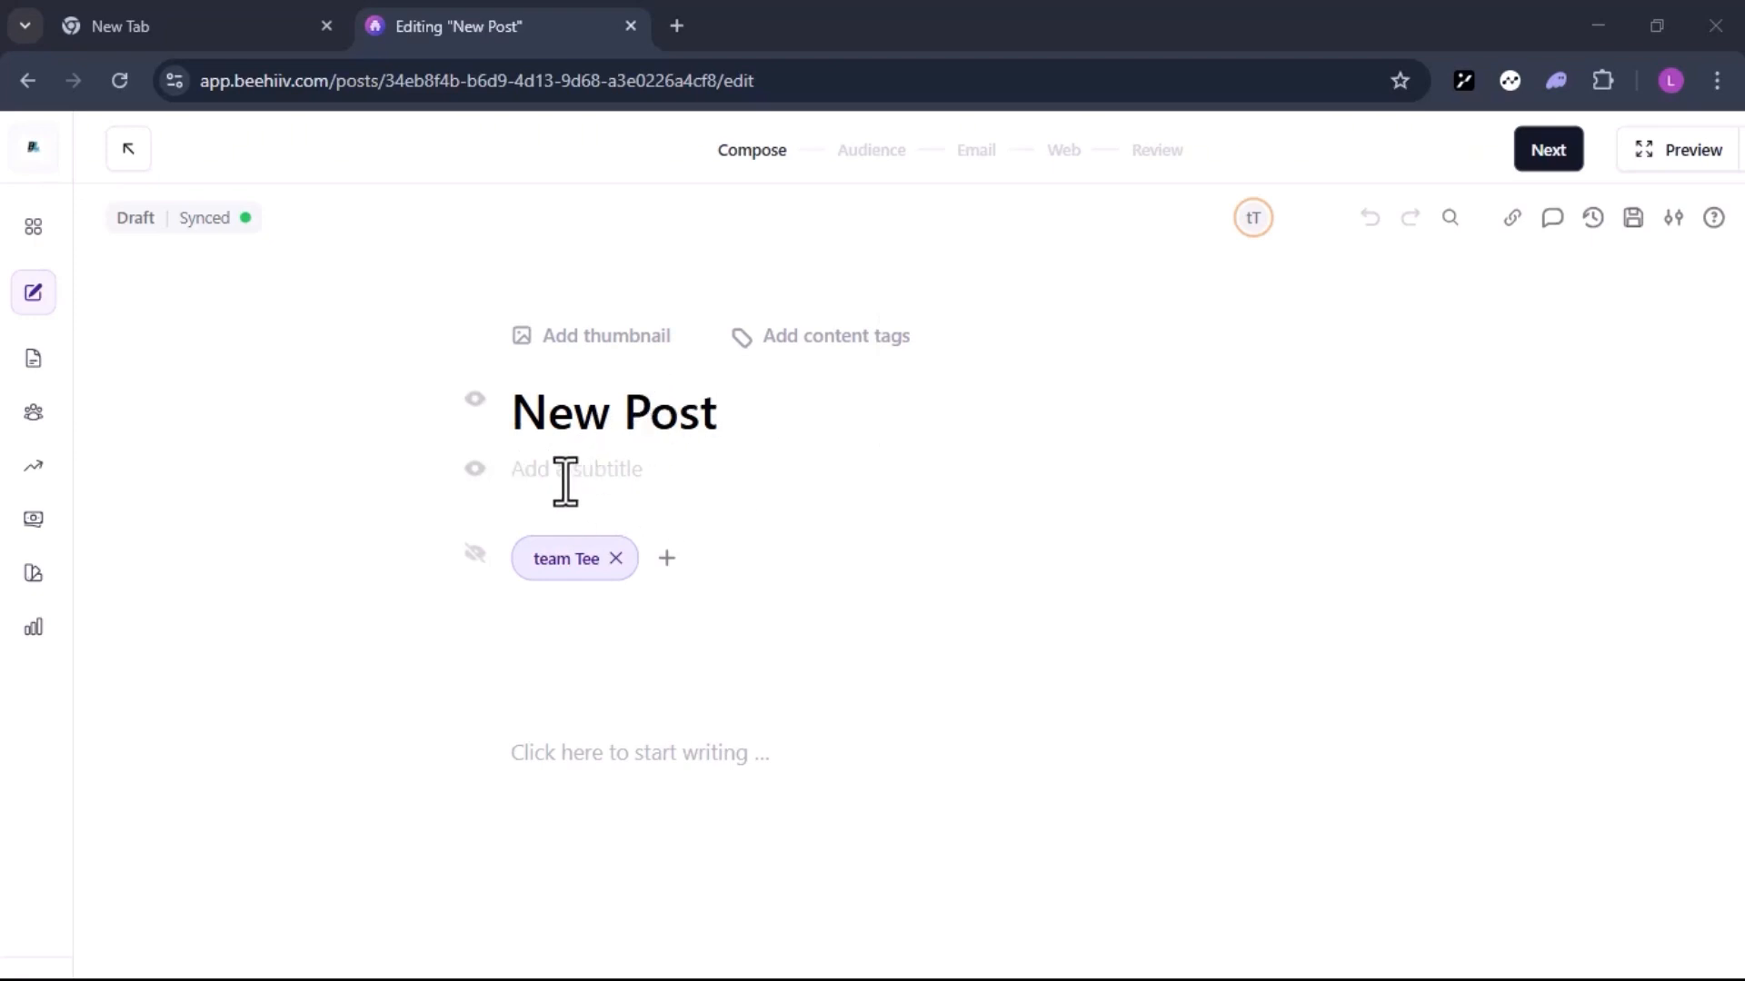
Browse the content blocks that can be inserted in the post body, including basics, headings, embeds and dynamic tags.
scroll(714, 656, down, 1)
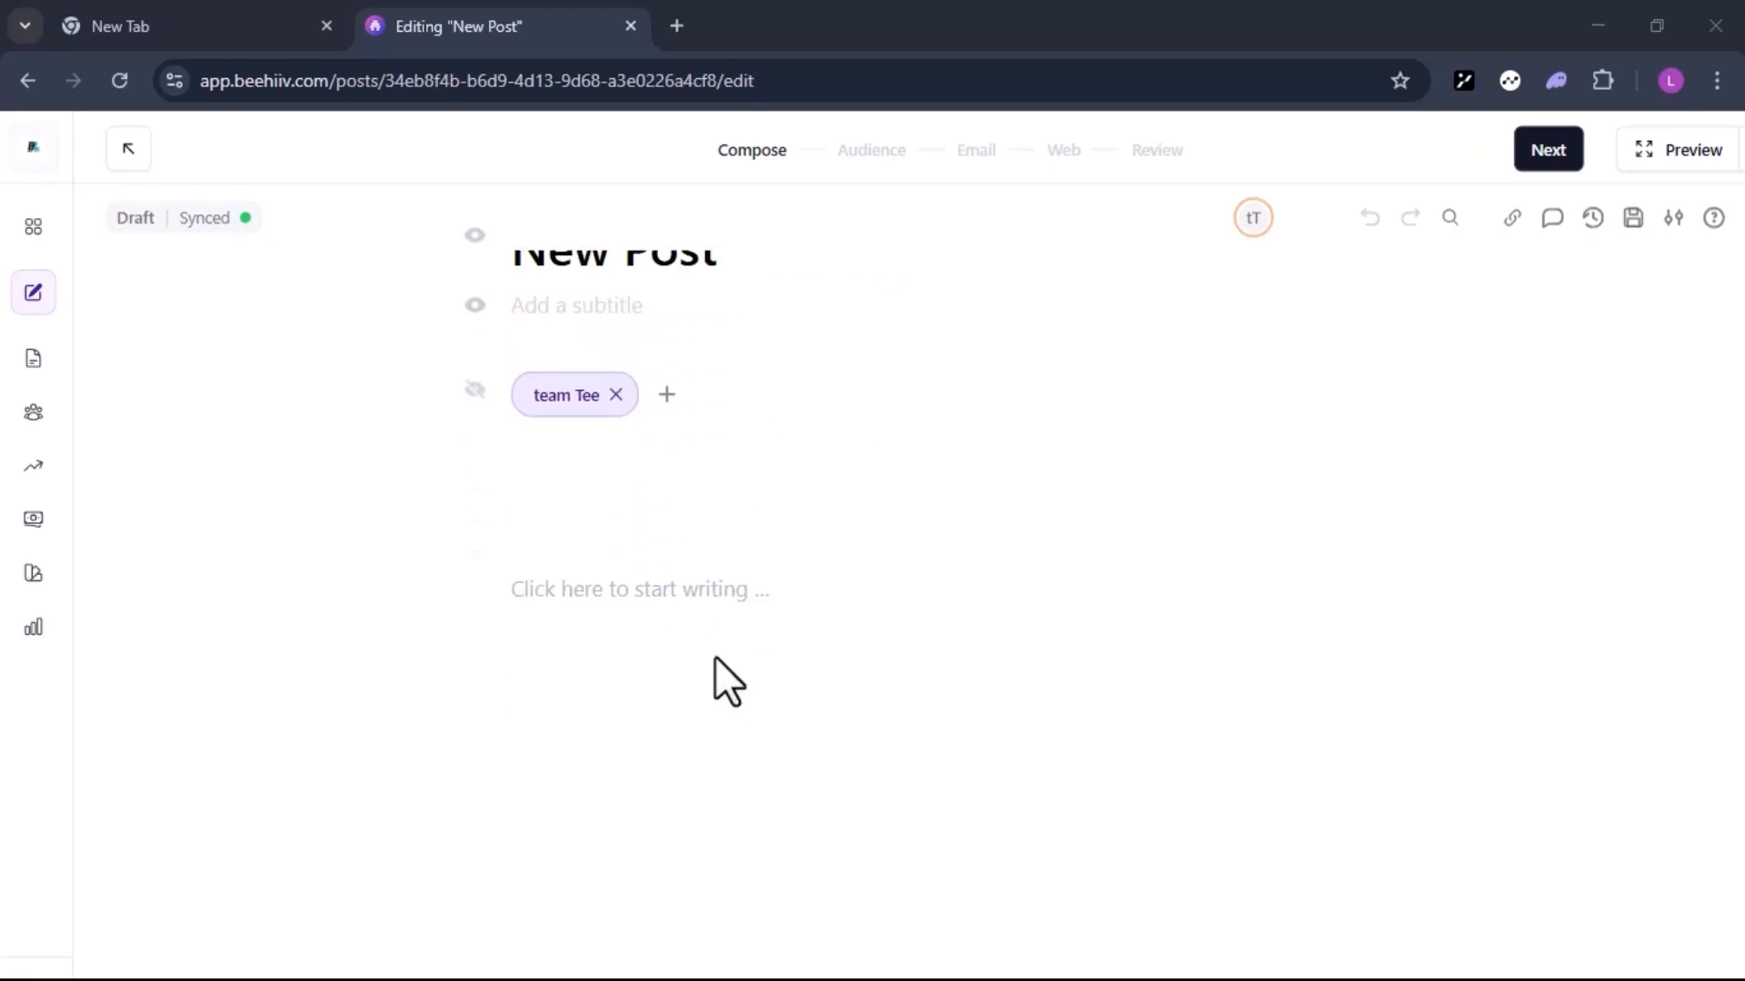
mouse_move(493, 598)
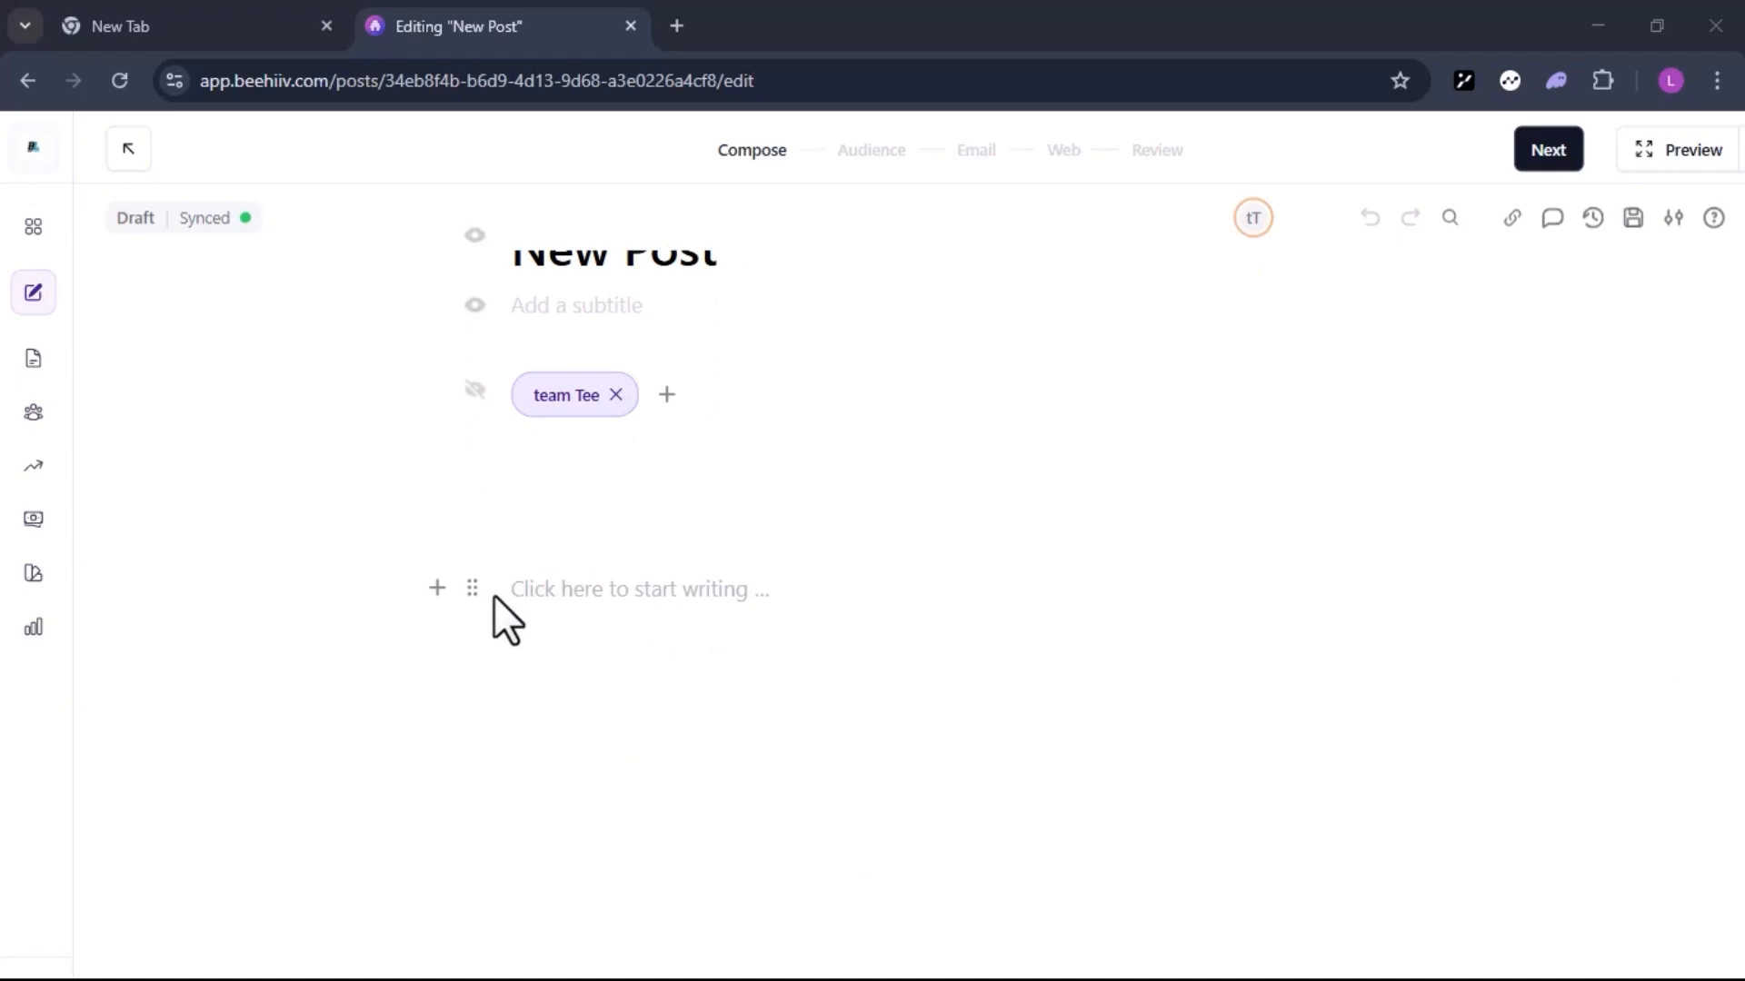
click(438, 591)
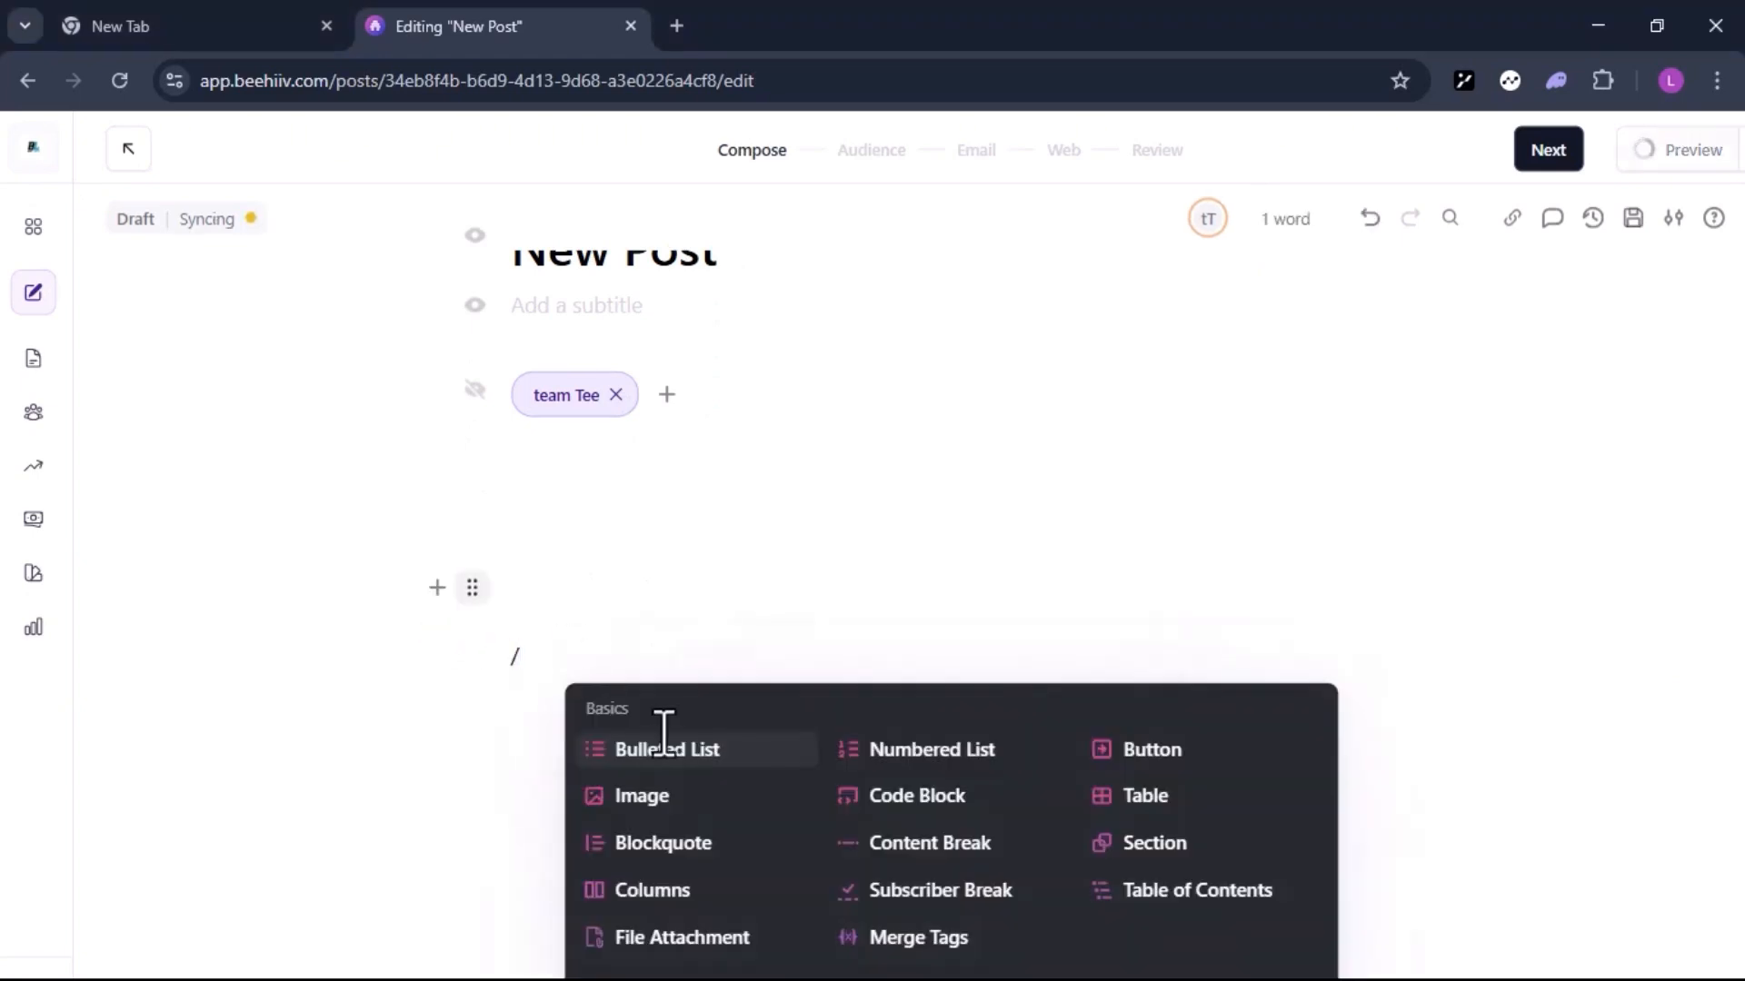
scroll(773, 823, down, 5)
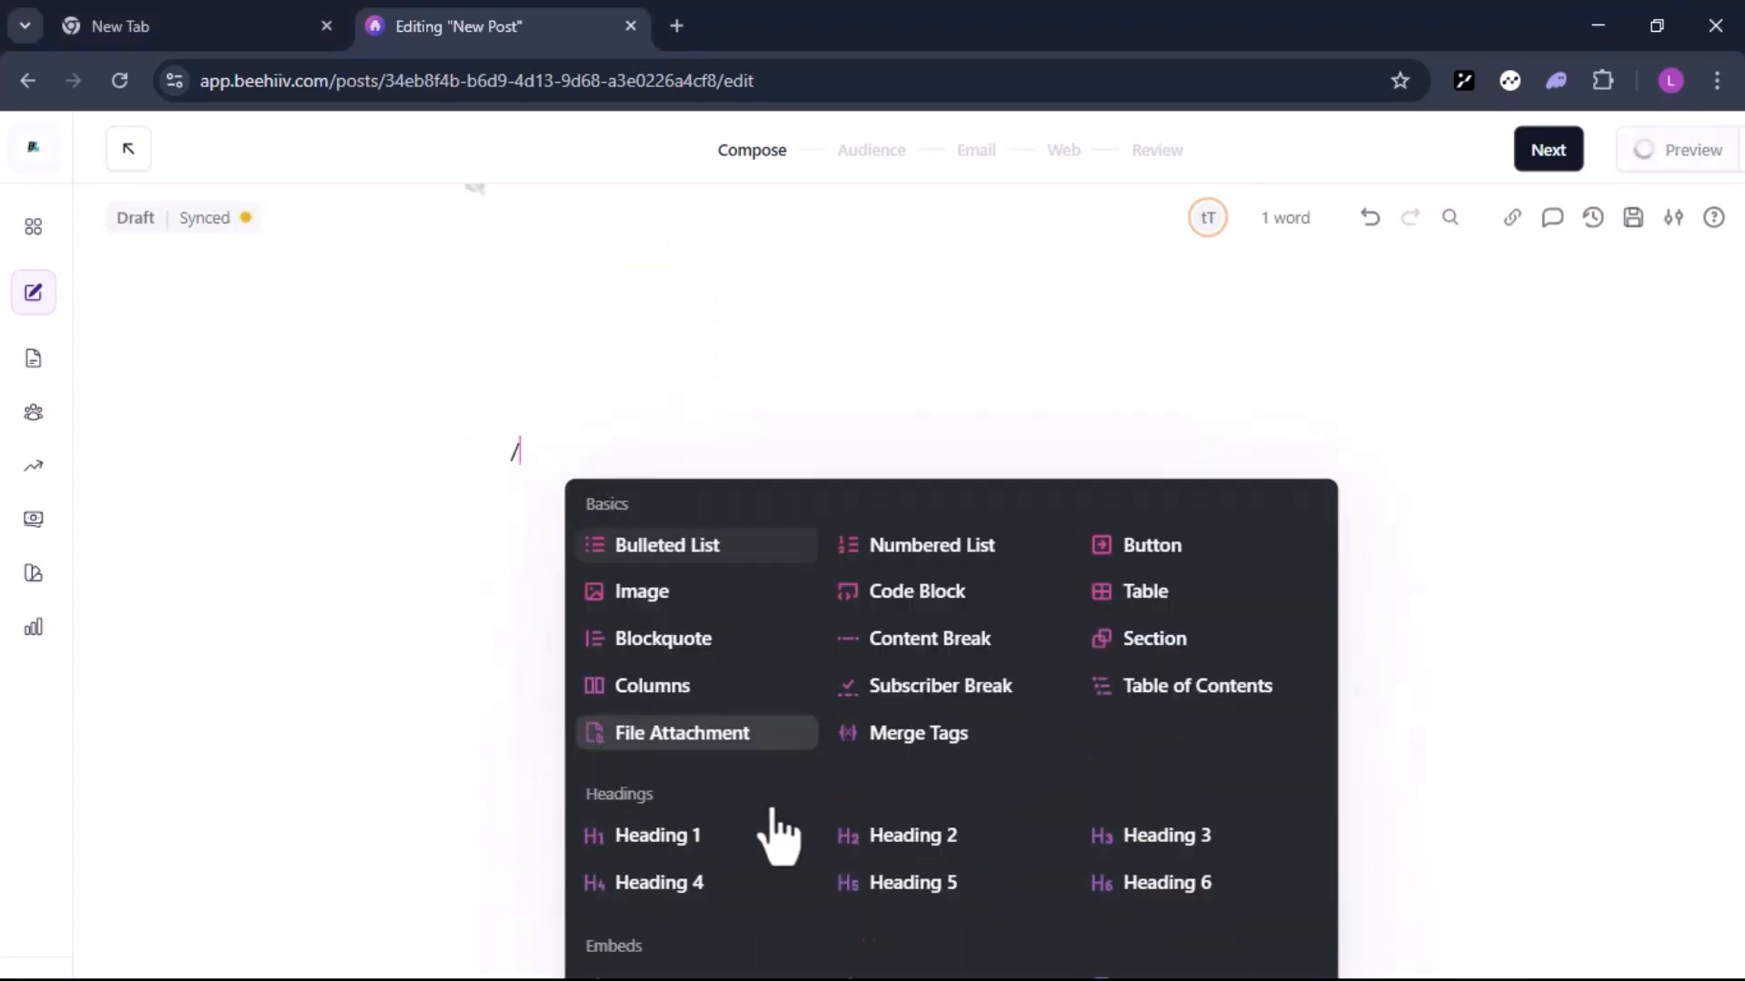
scroll(777, 831, down, 3)
scroll(777, 832, up, 4)
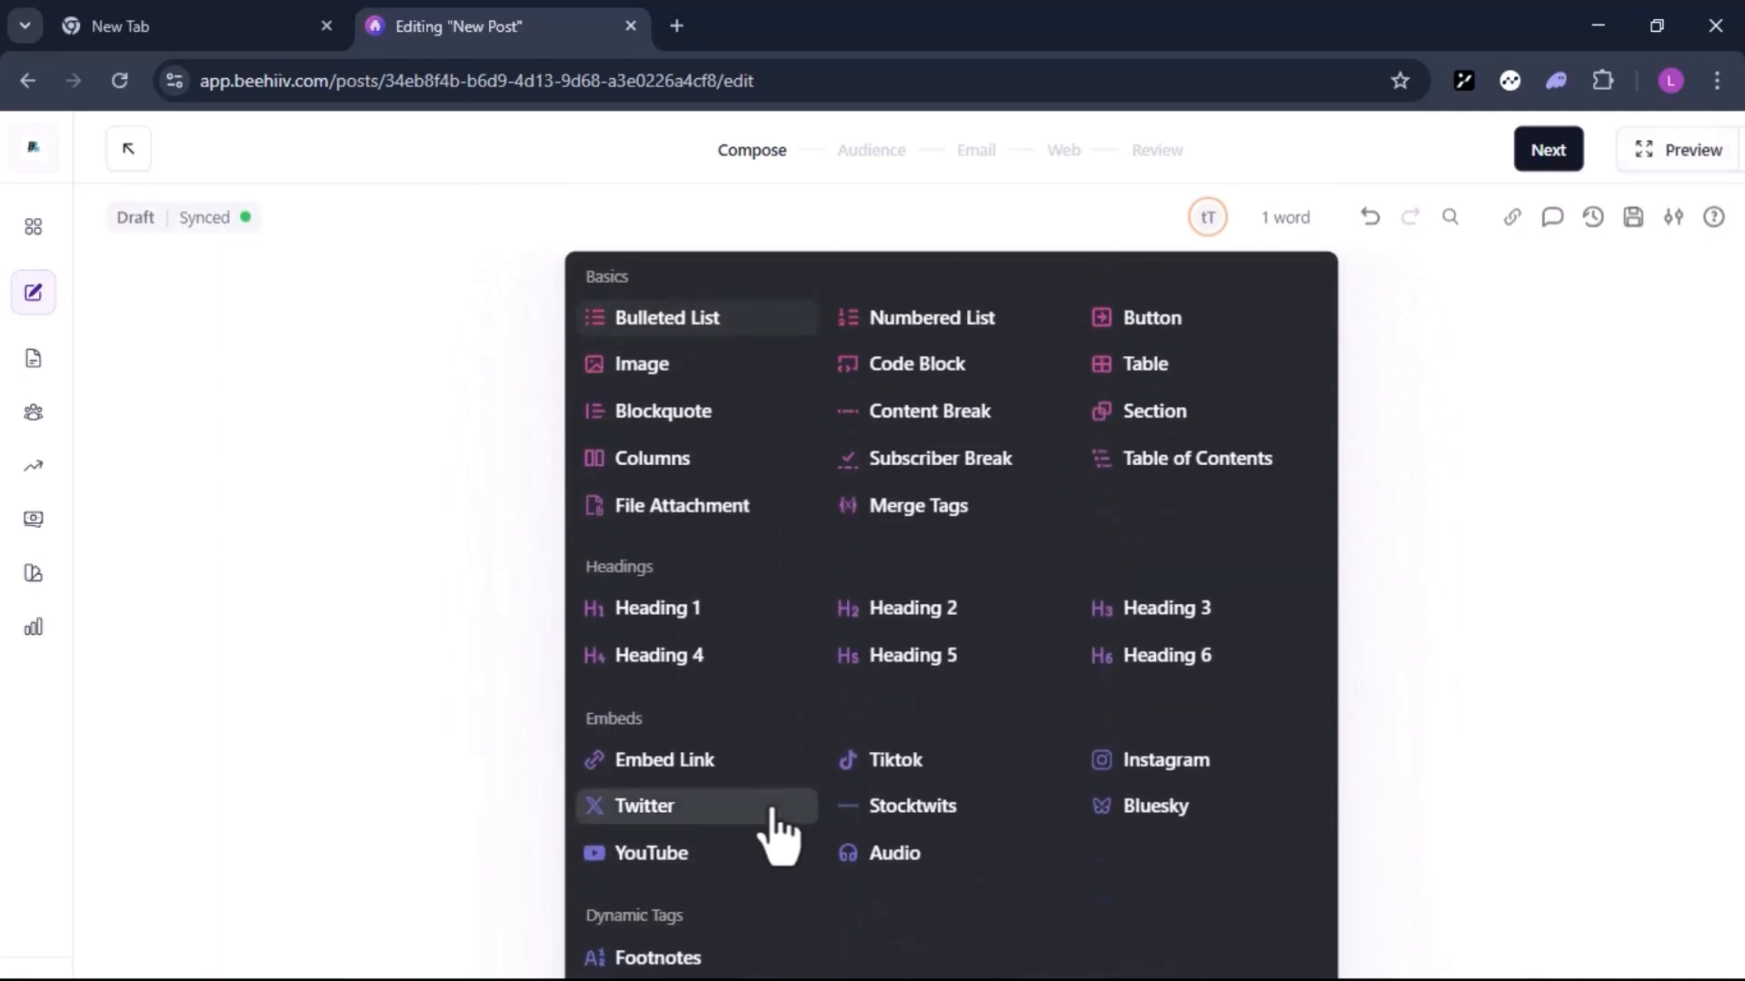
scroll(777, 832, down, 4)
scroll(777, 831, up, 5)
key(BackSpace)
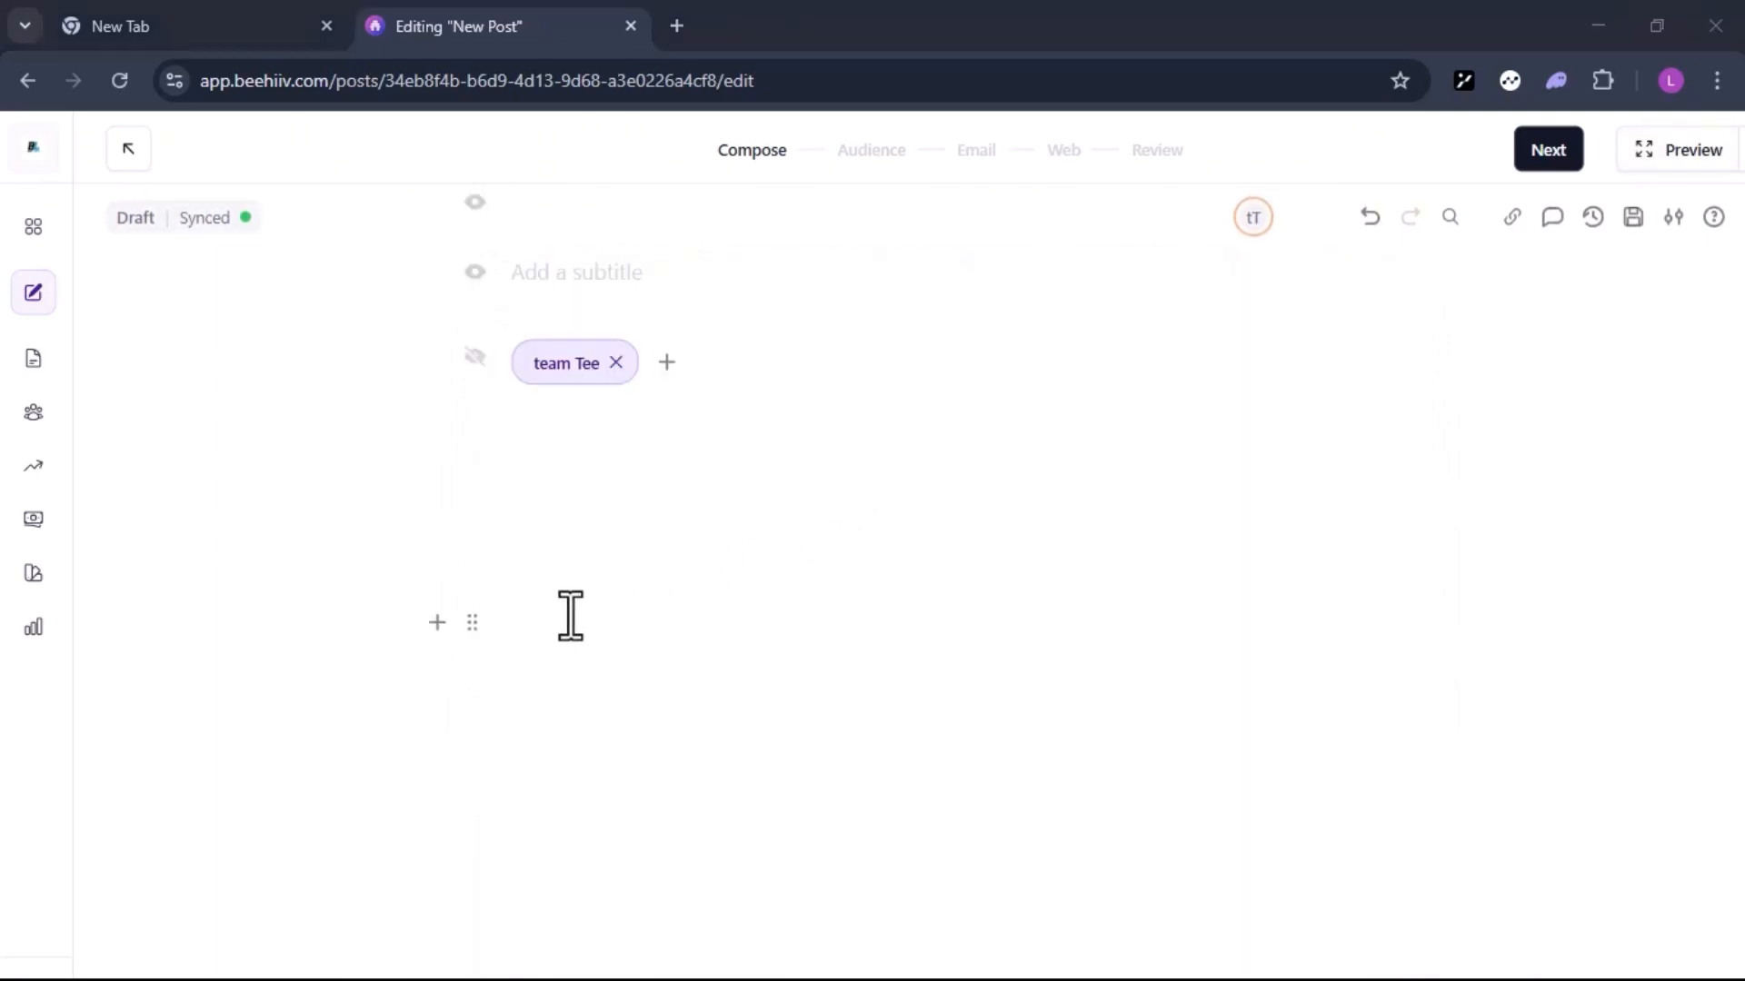
click(520, 636)
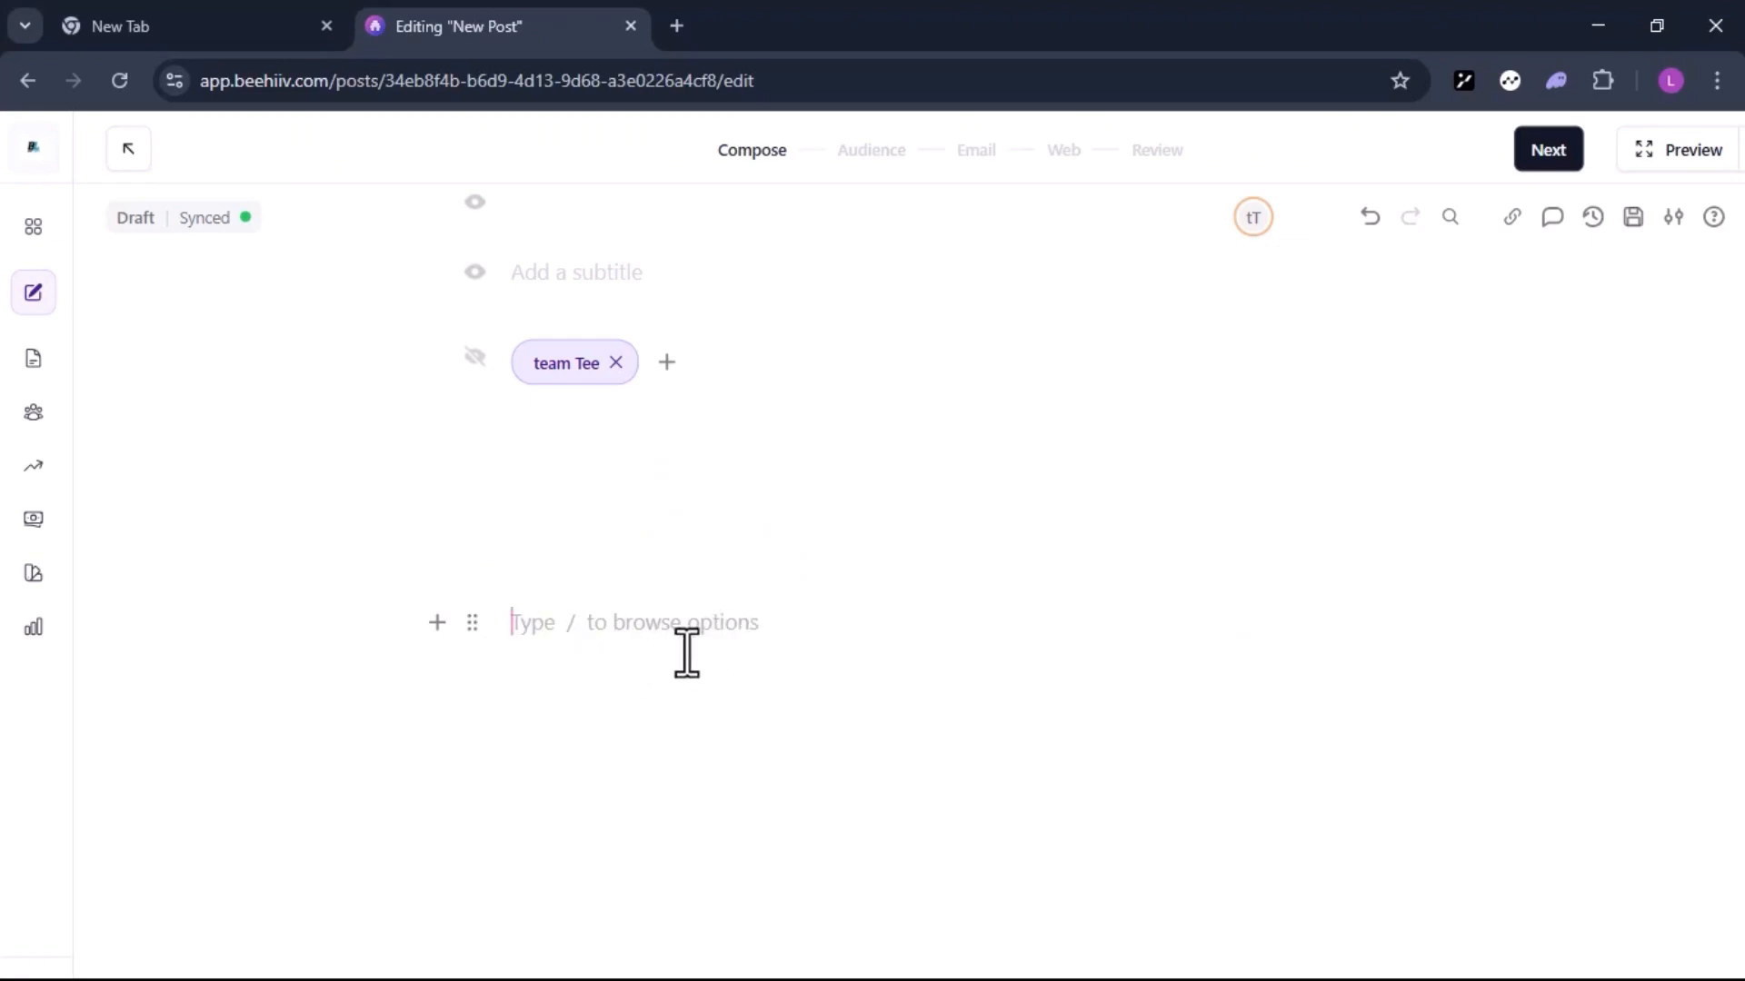
text(/)
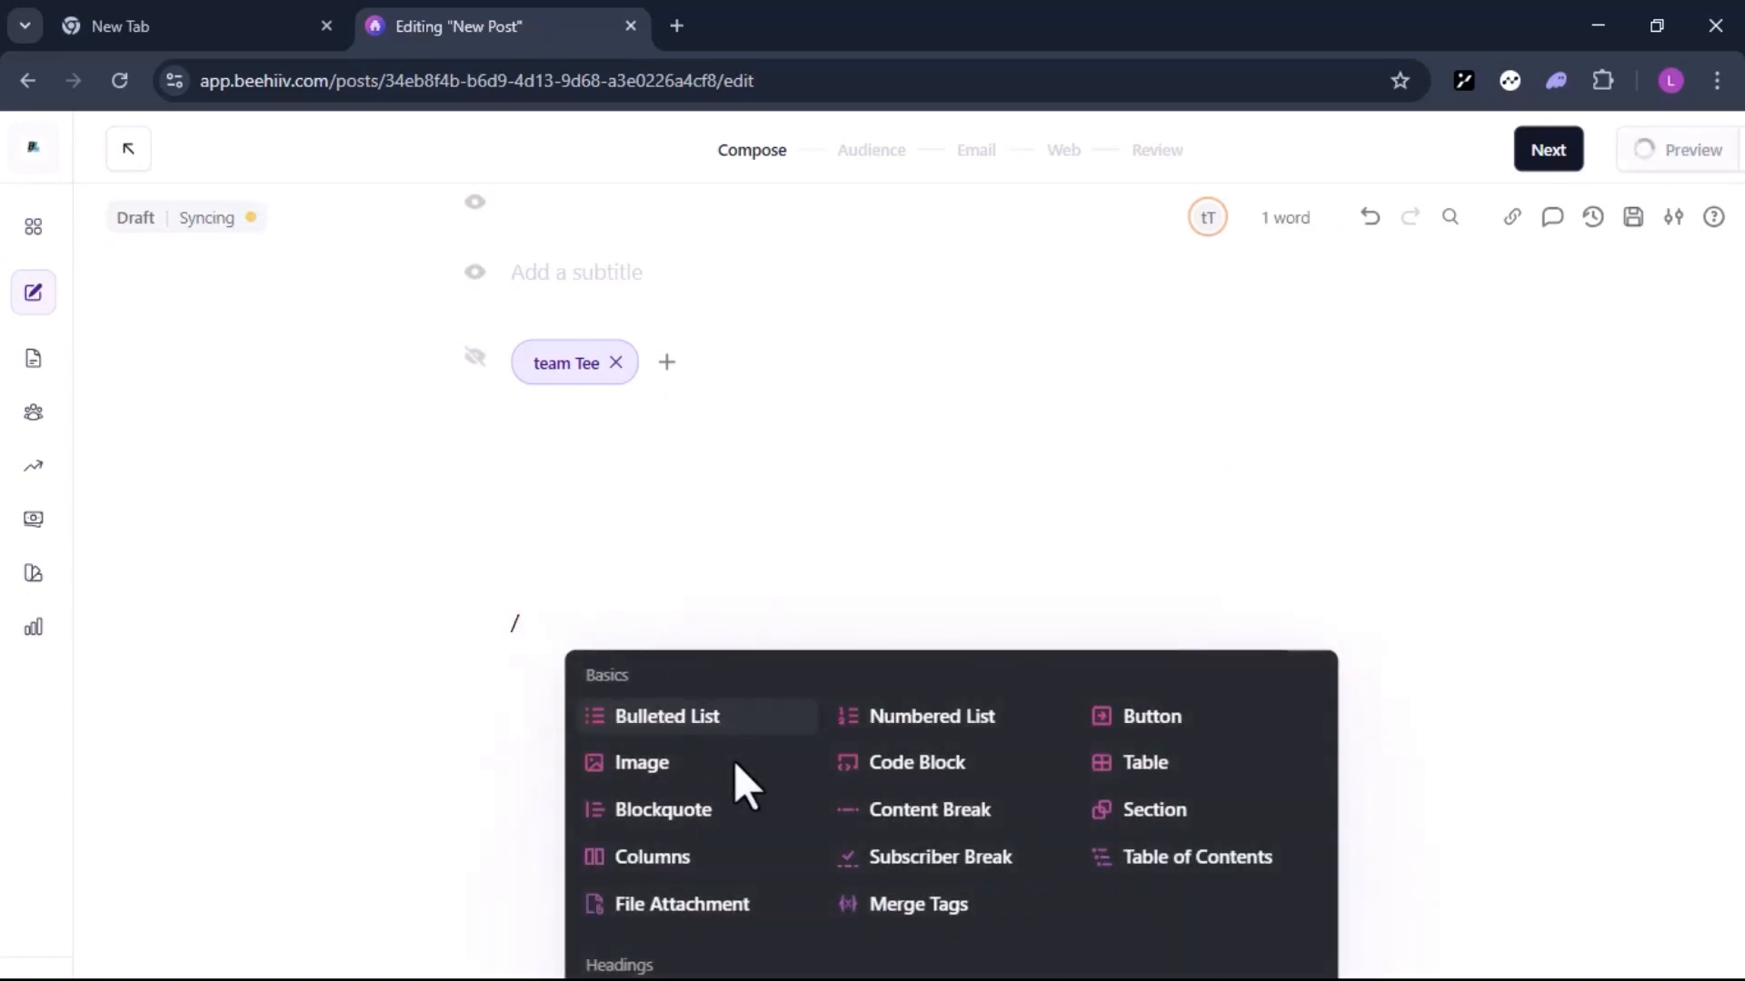
scroll(735, 766, down, 2)
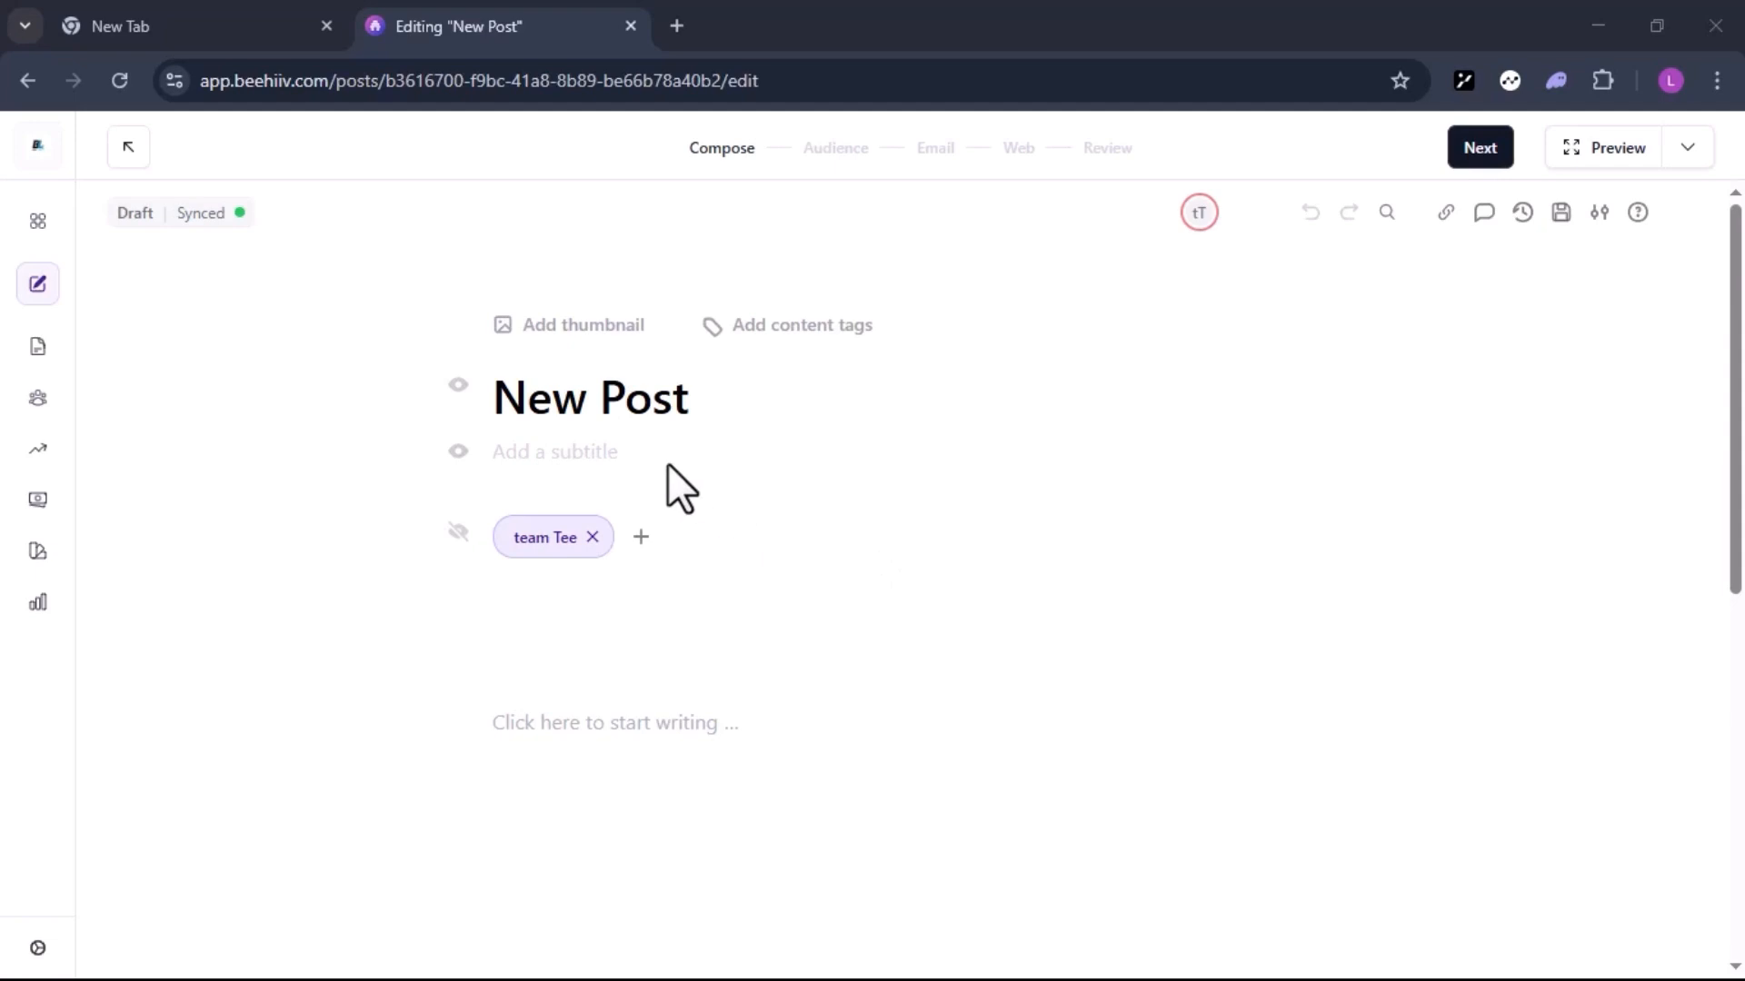
Upload the turquoise BRIGHT LIGHT GROUP banner image as the post's thumbnail.
click(581, 328)
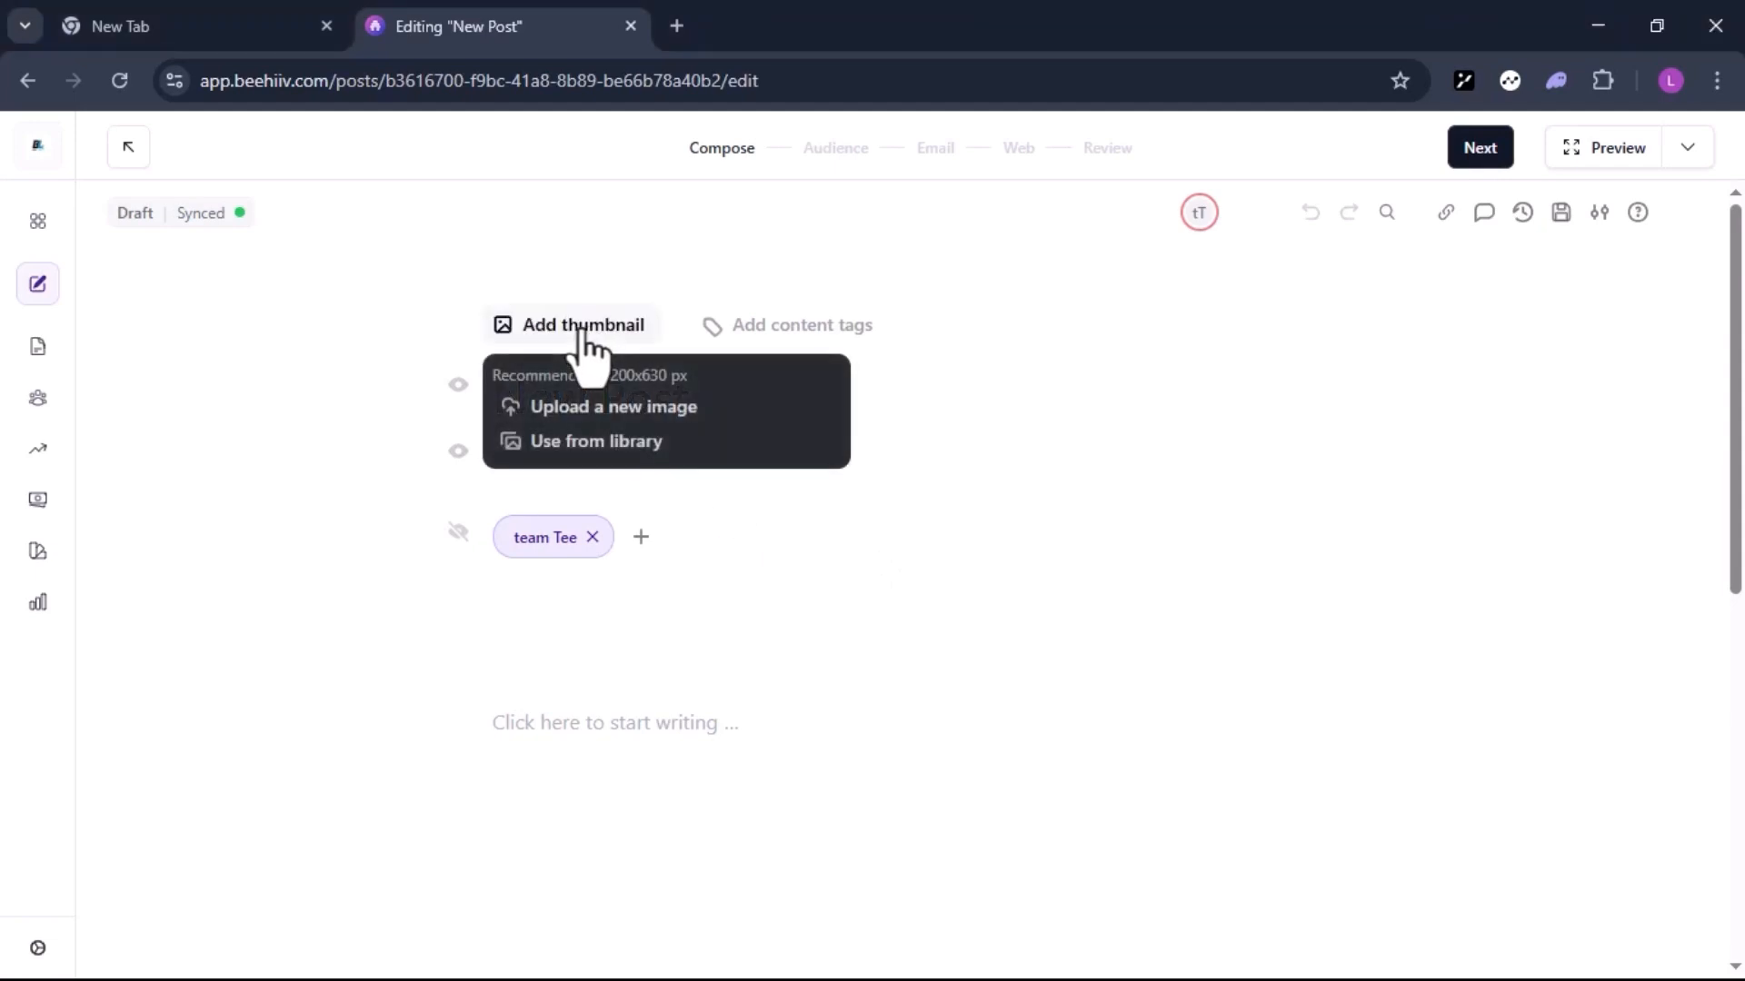
click(607, 419)
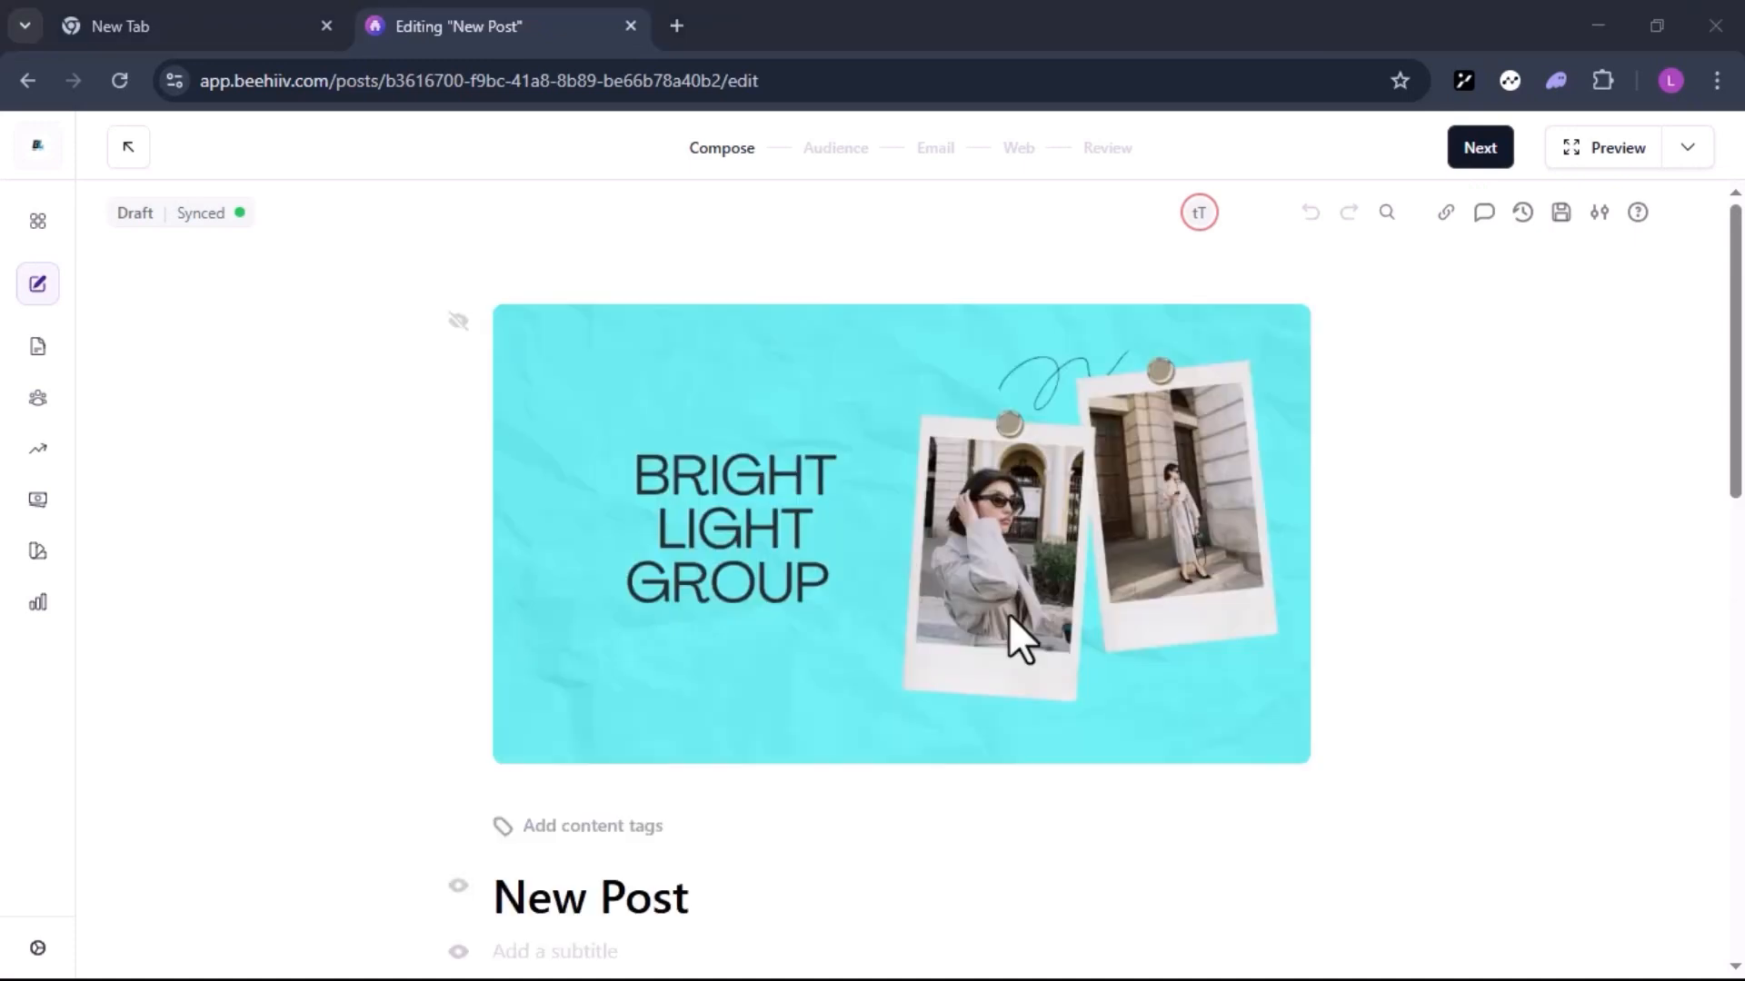
Look at the options for adding, creating and managing content tags on the post.
scroll(1009, 613, down, 1)
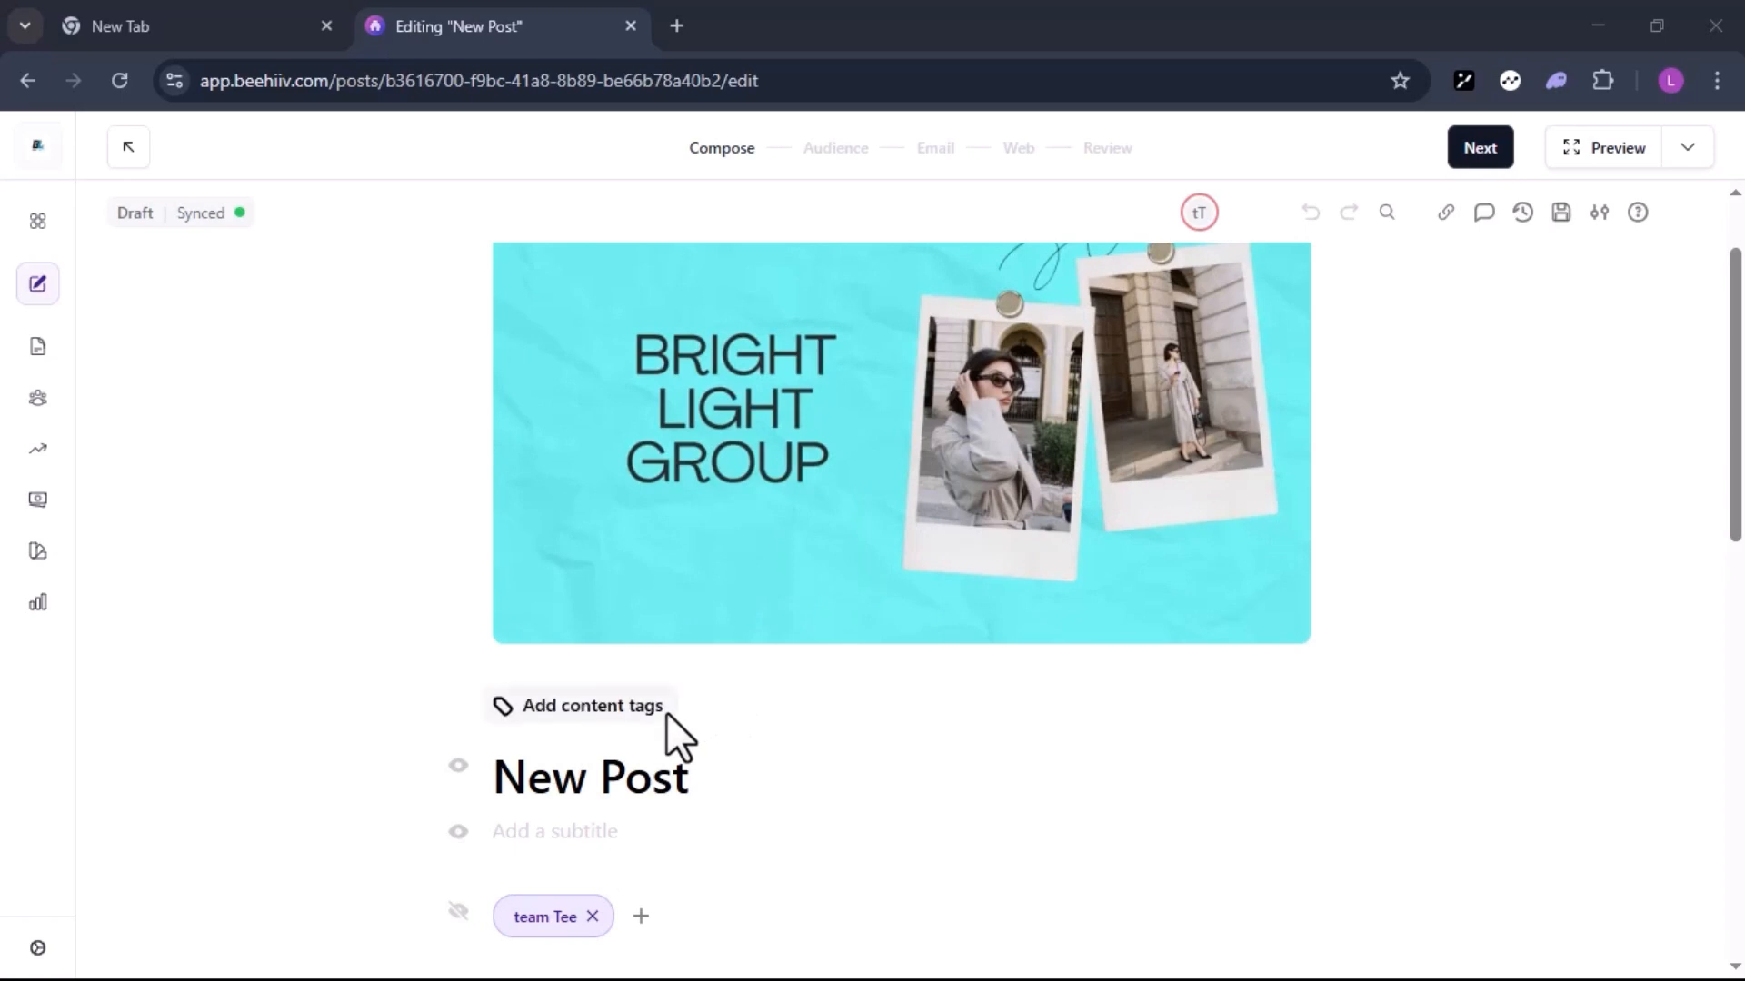
click(581, 710)
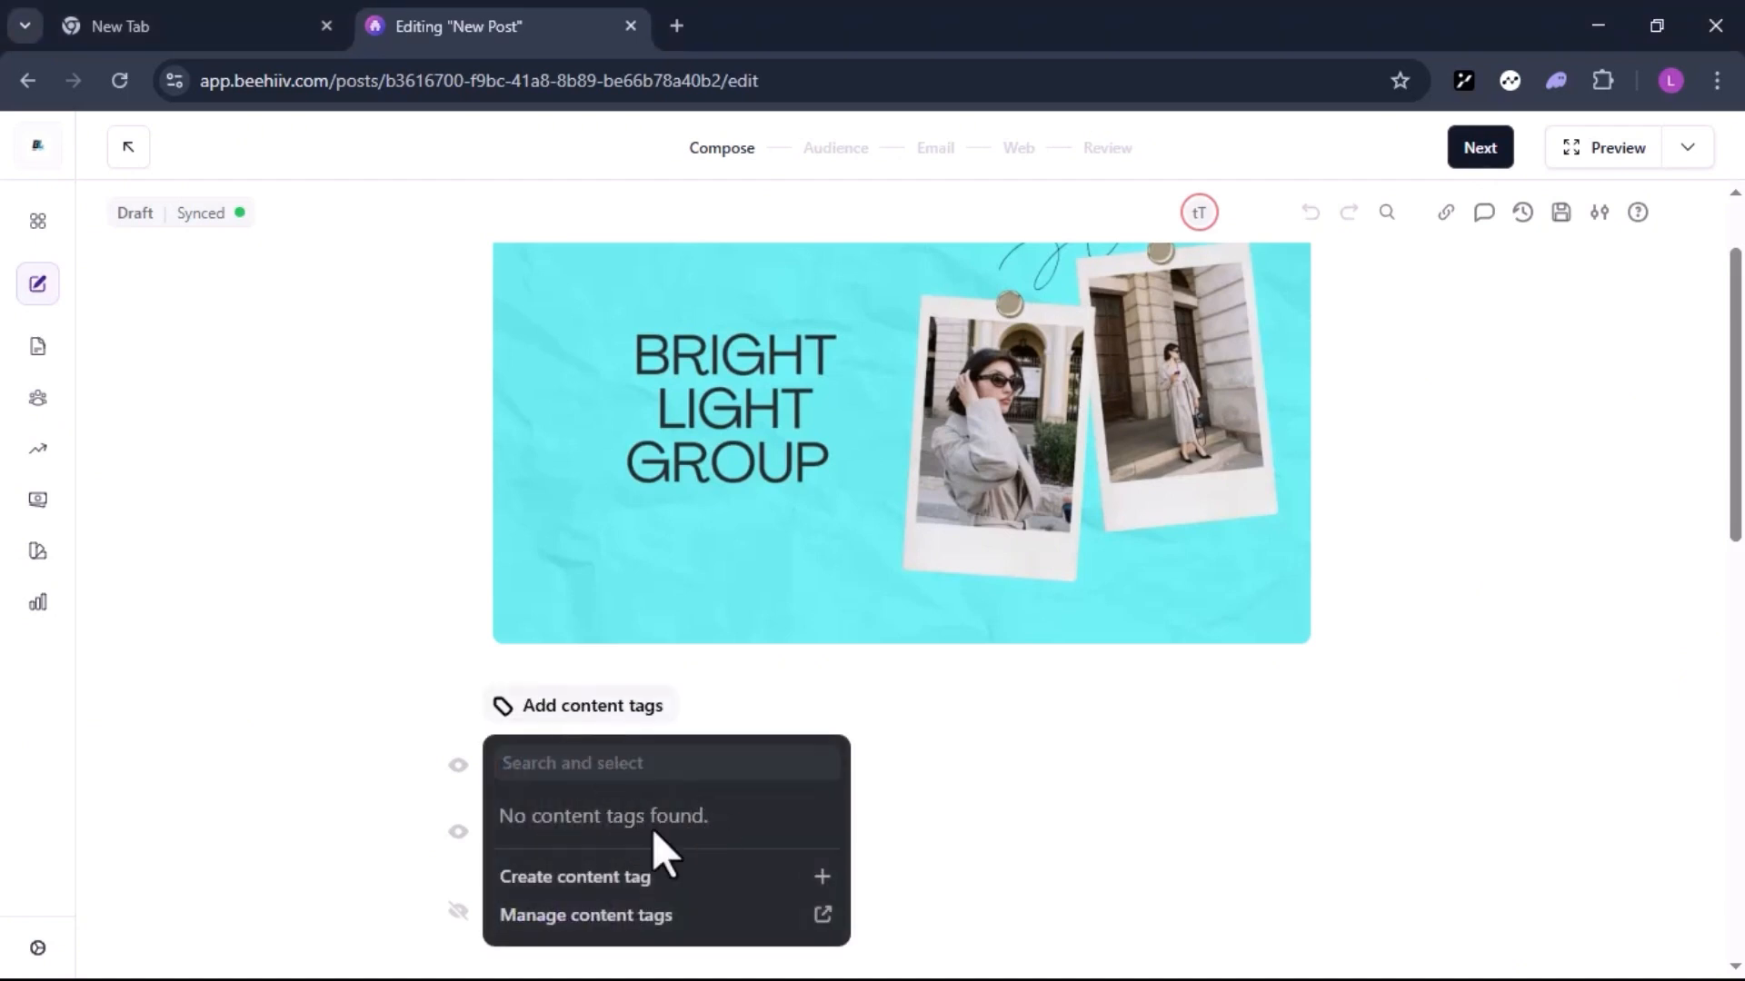
scroll(513, 926, down, 2)
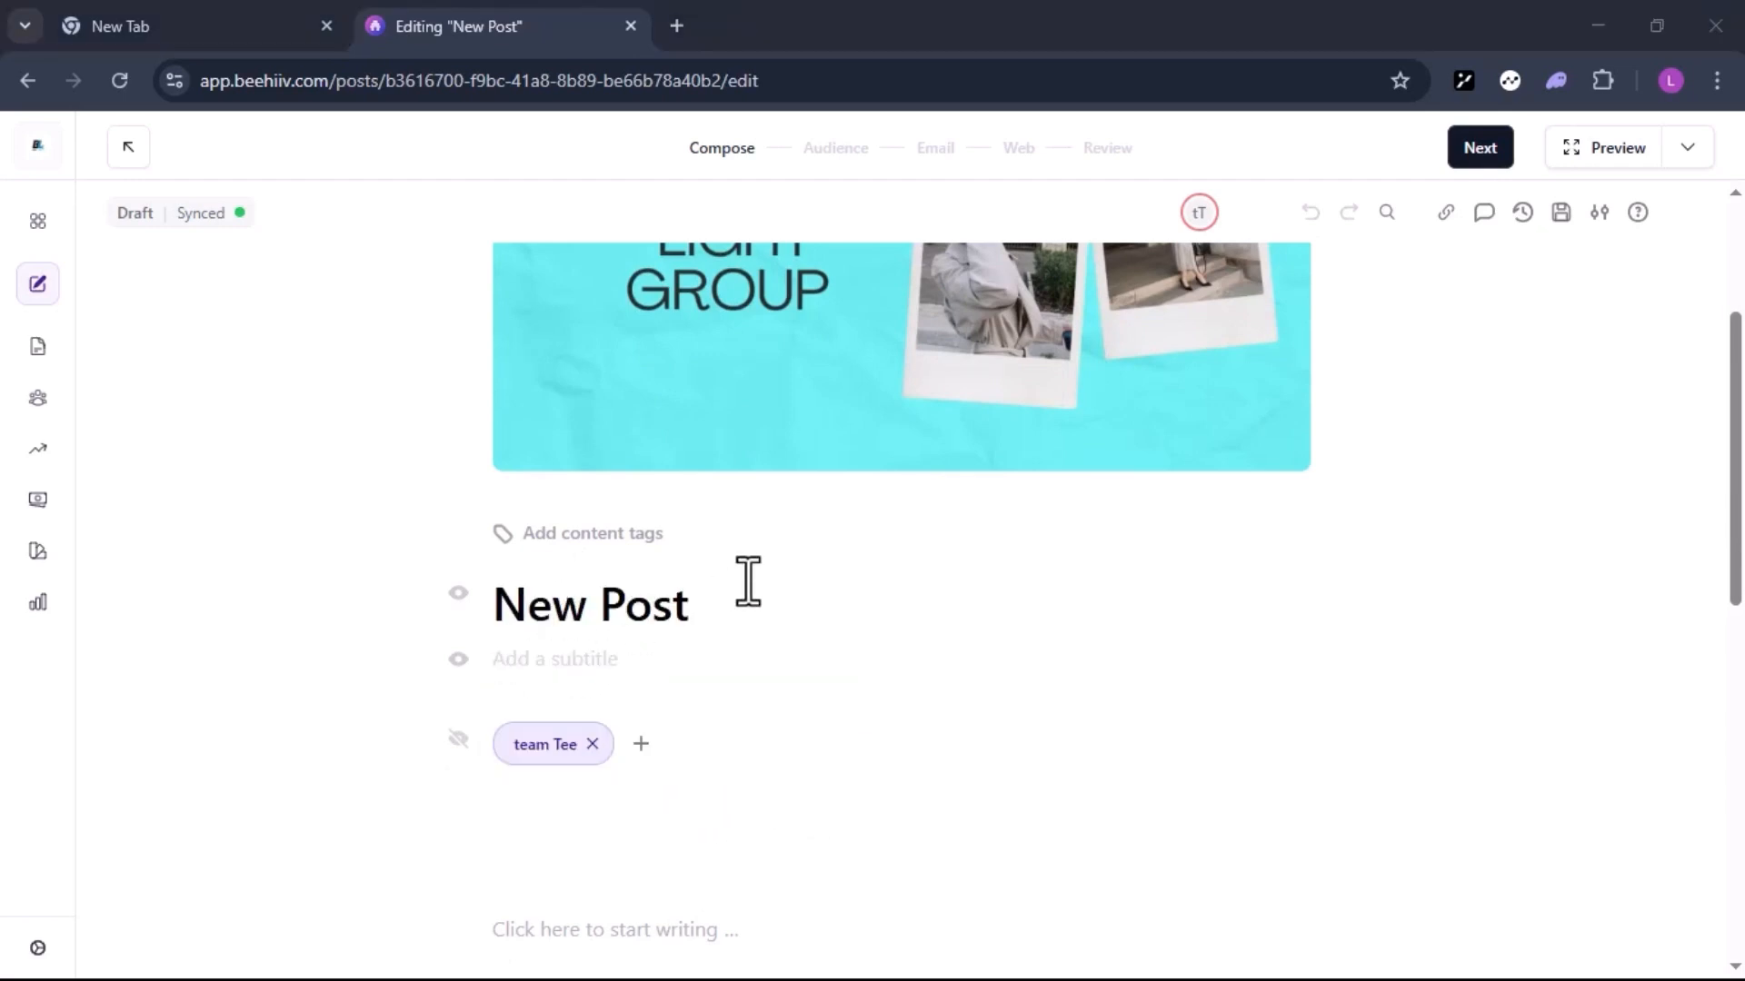
Title the post "BRIGHT LIGHT STYLE GUIDE" and add the subtitle "Your Go-To Newsletter for Timeless & Trendy Fashion.".
click(695, 612)
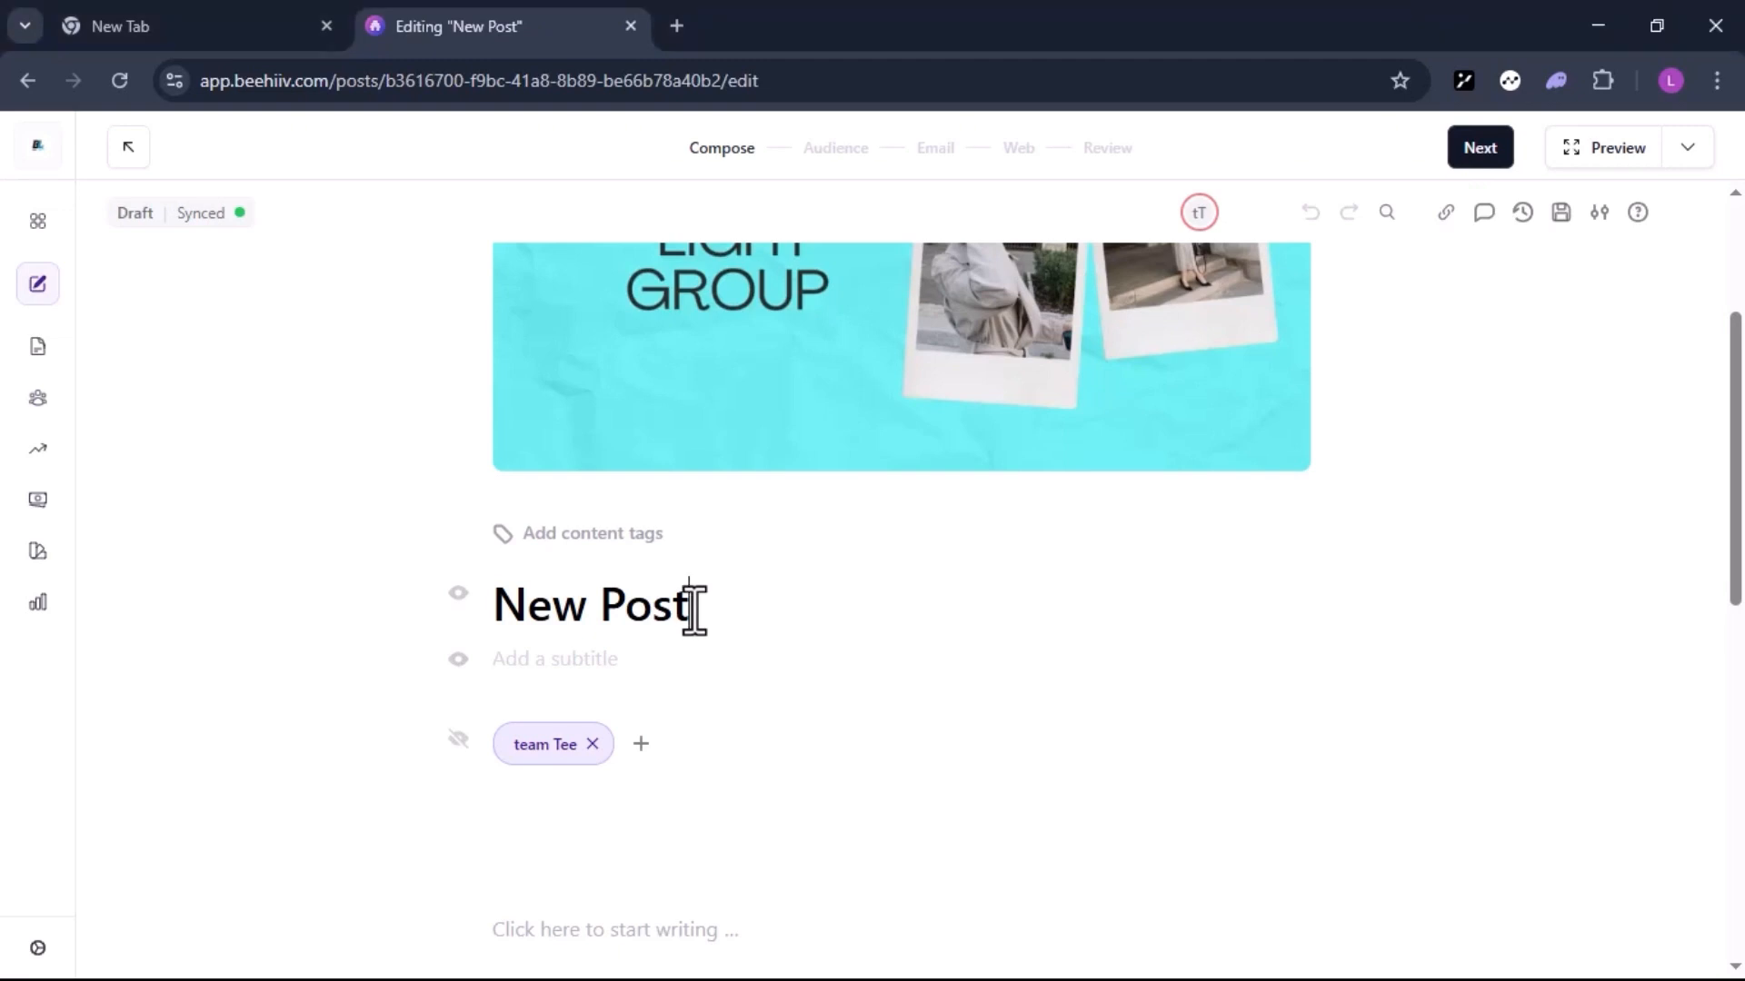
key(BackSpace)
key(BackSpace)
key(BackSpace)
key(BackSpace)
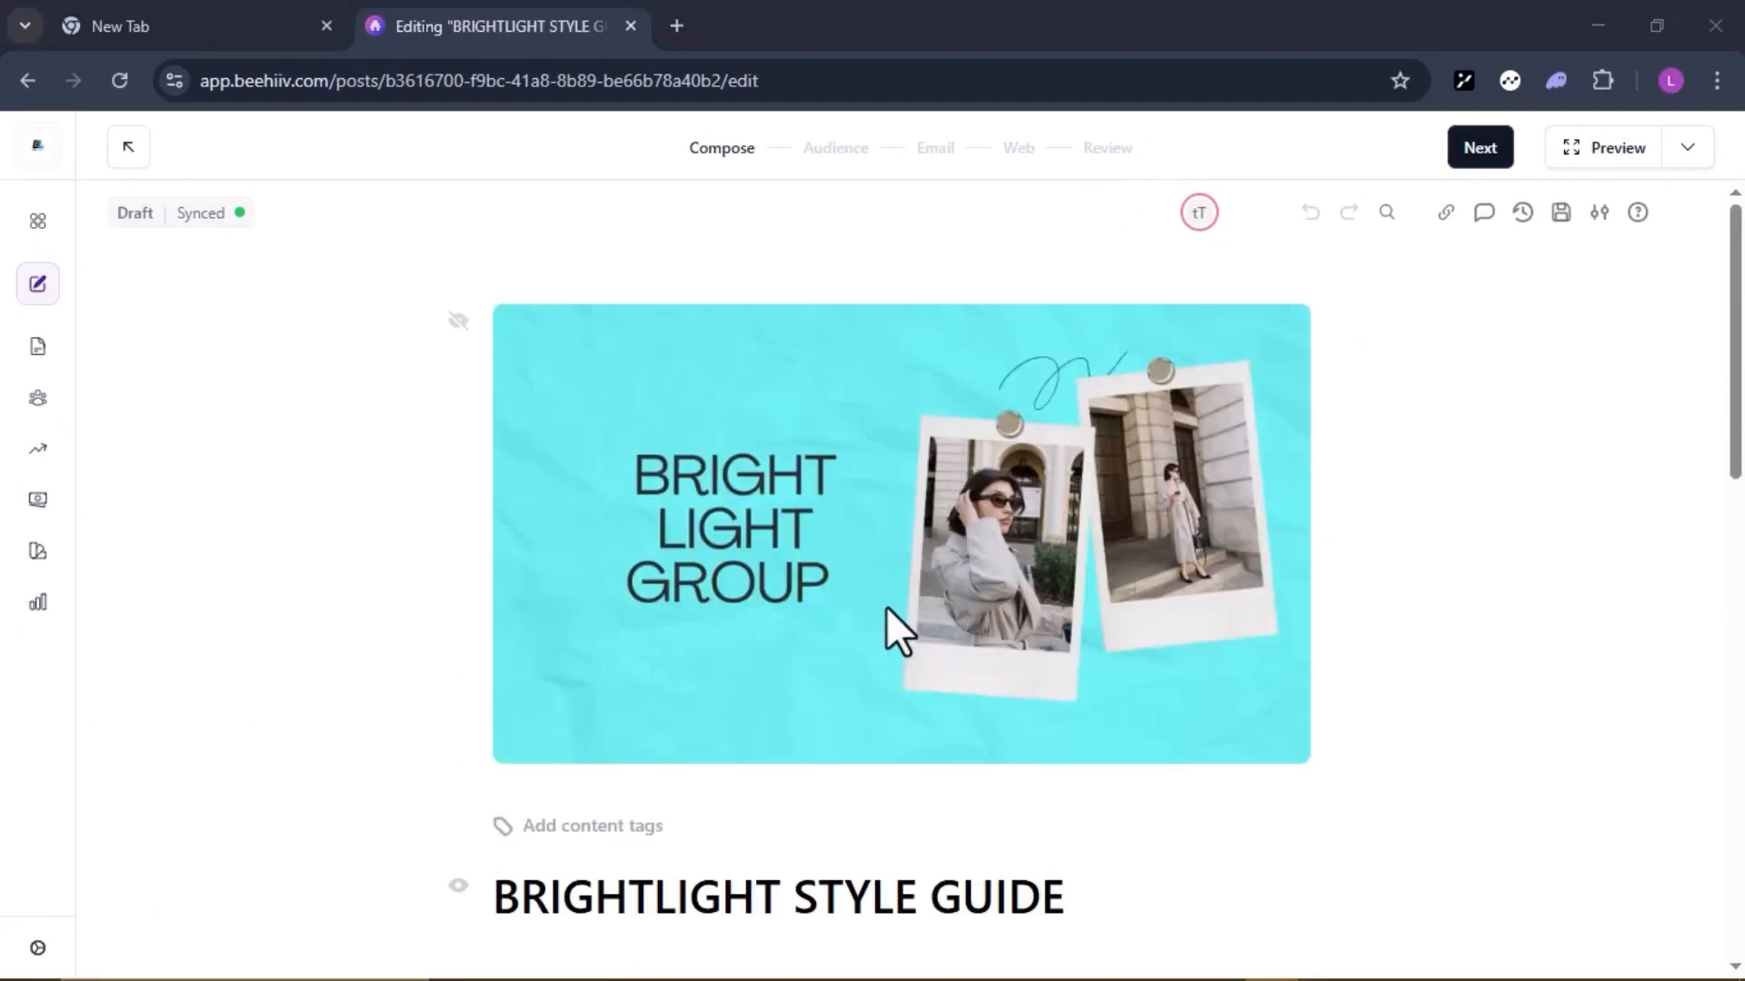
scroll(961, 758, down, 3)
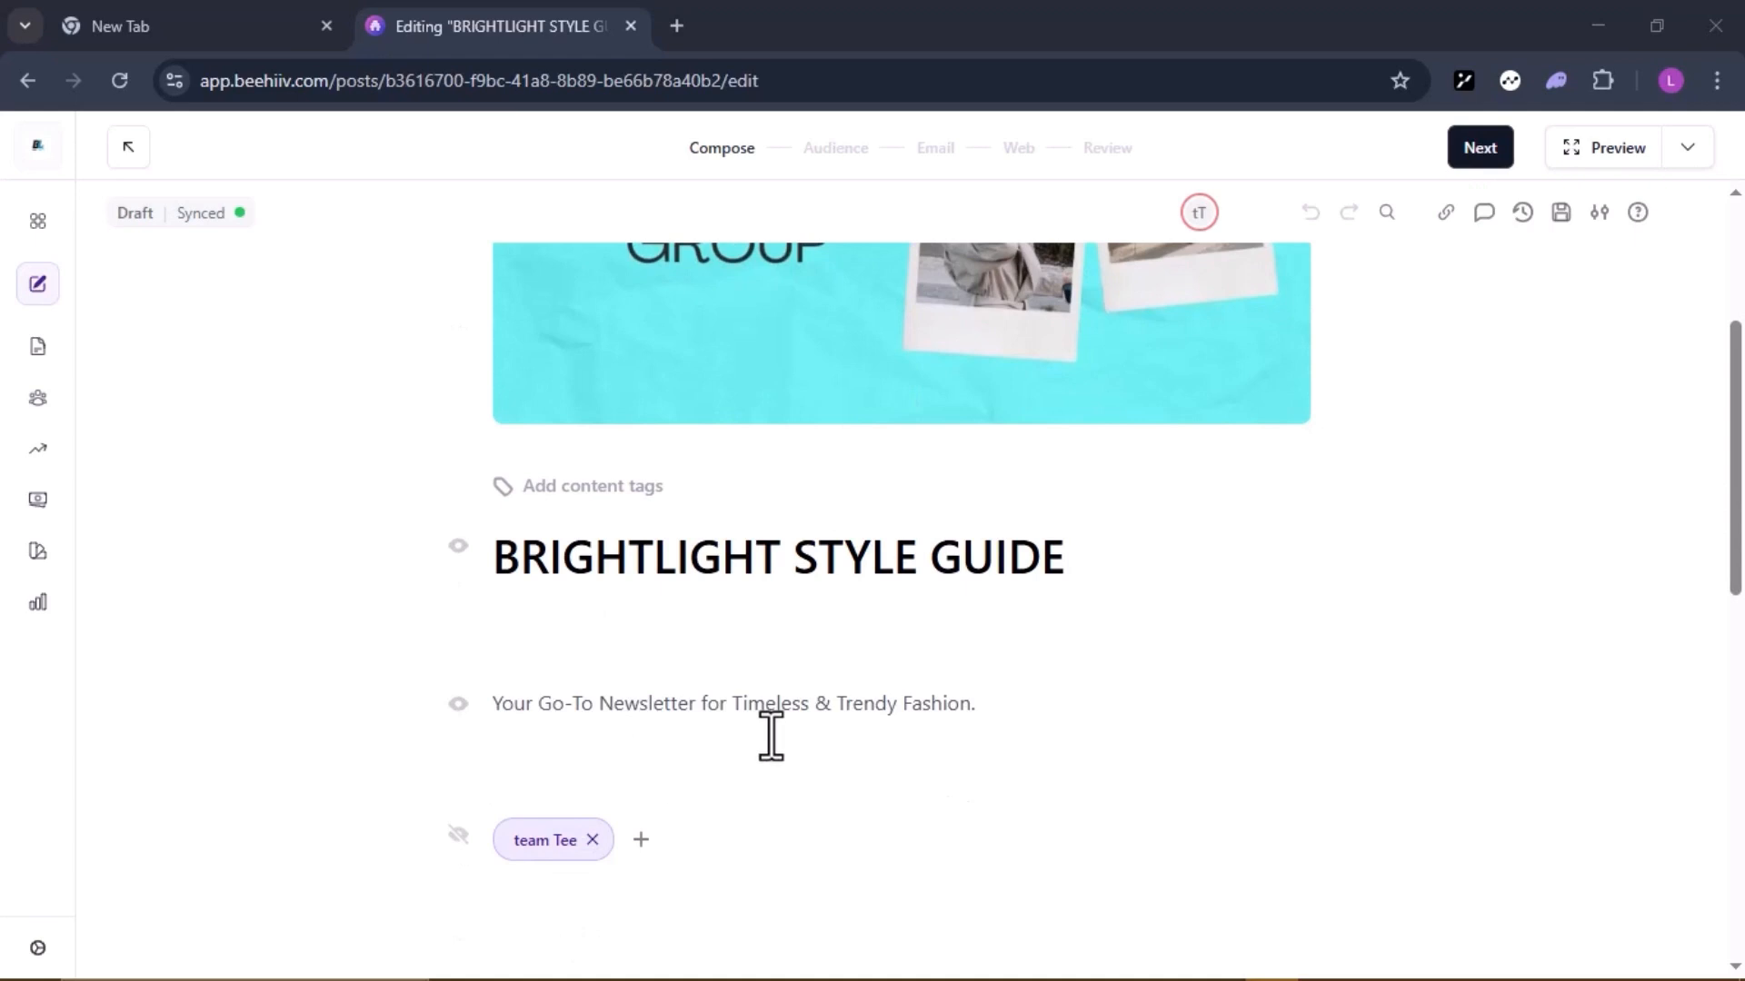
scroll(771, 727, down, 7)
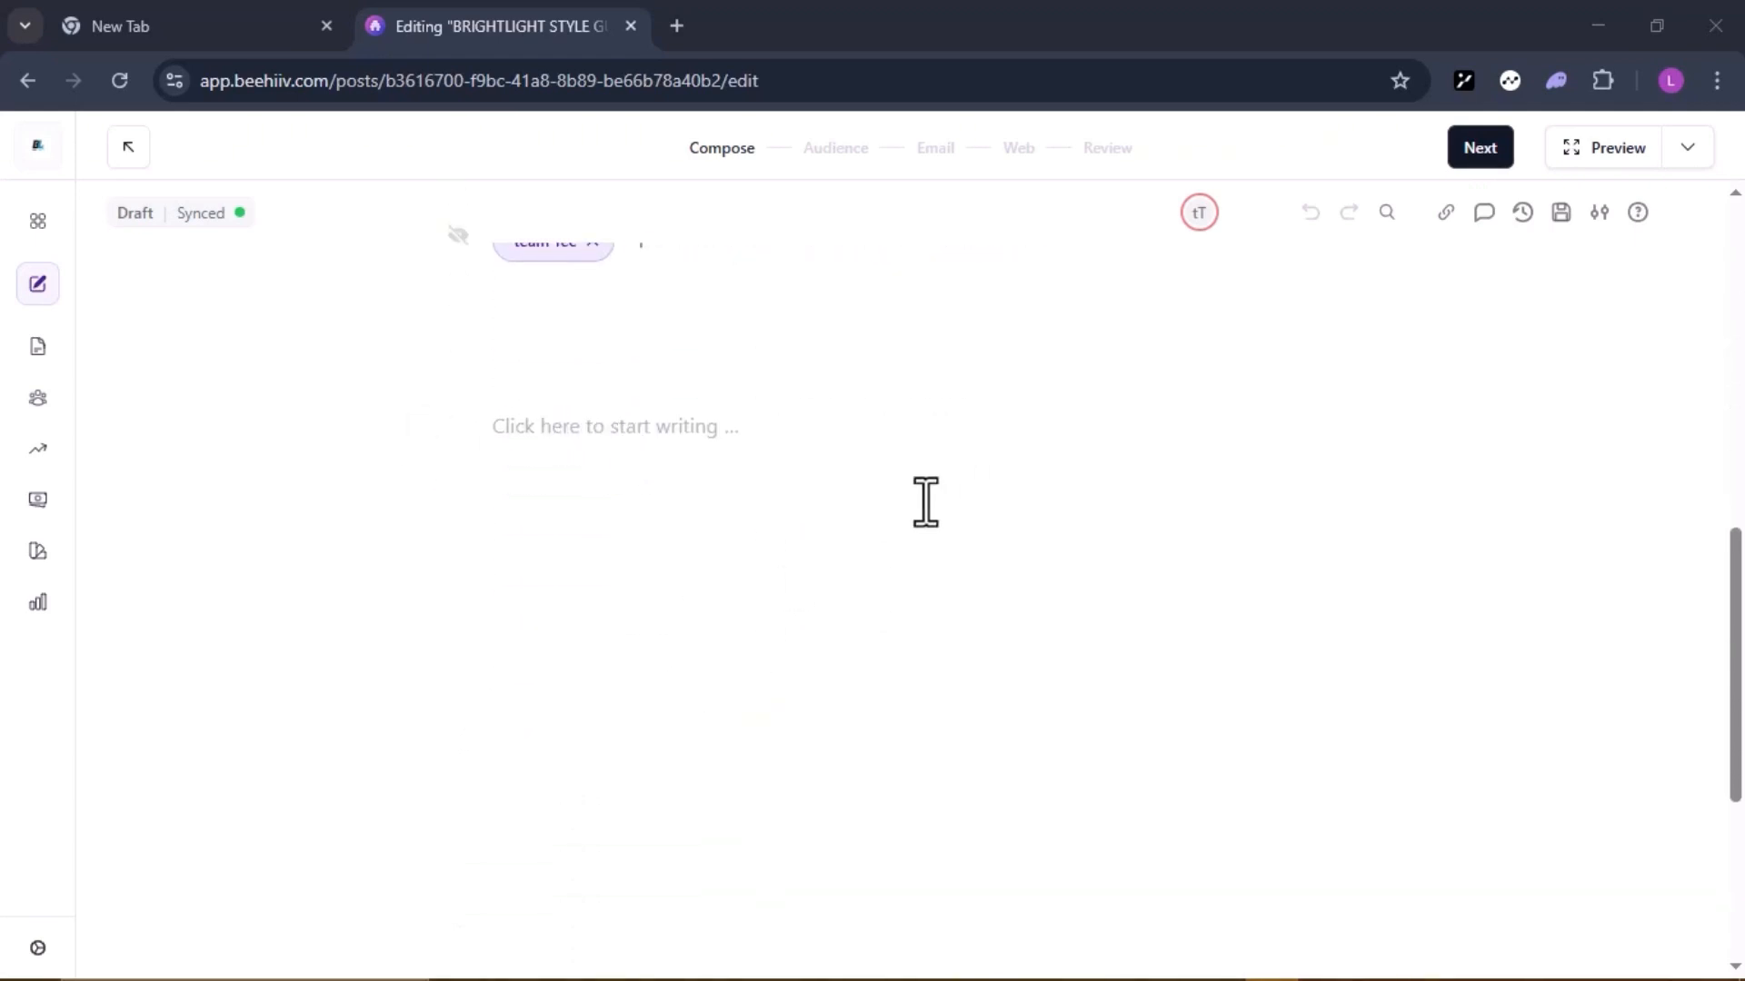
scroll(1044, 463, up, 4)
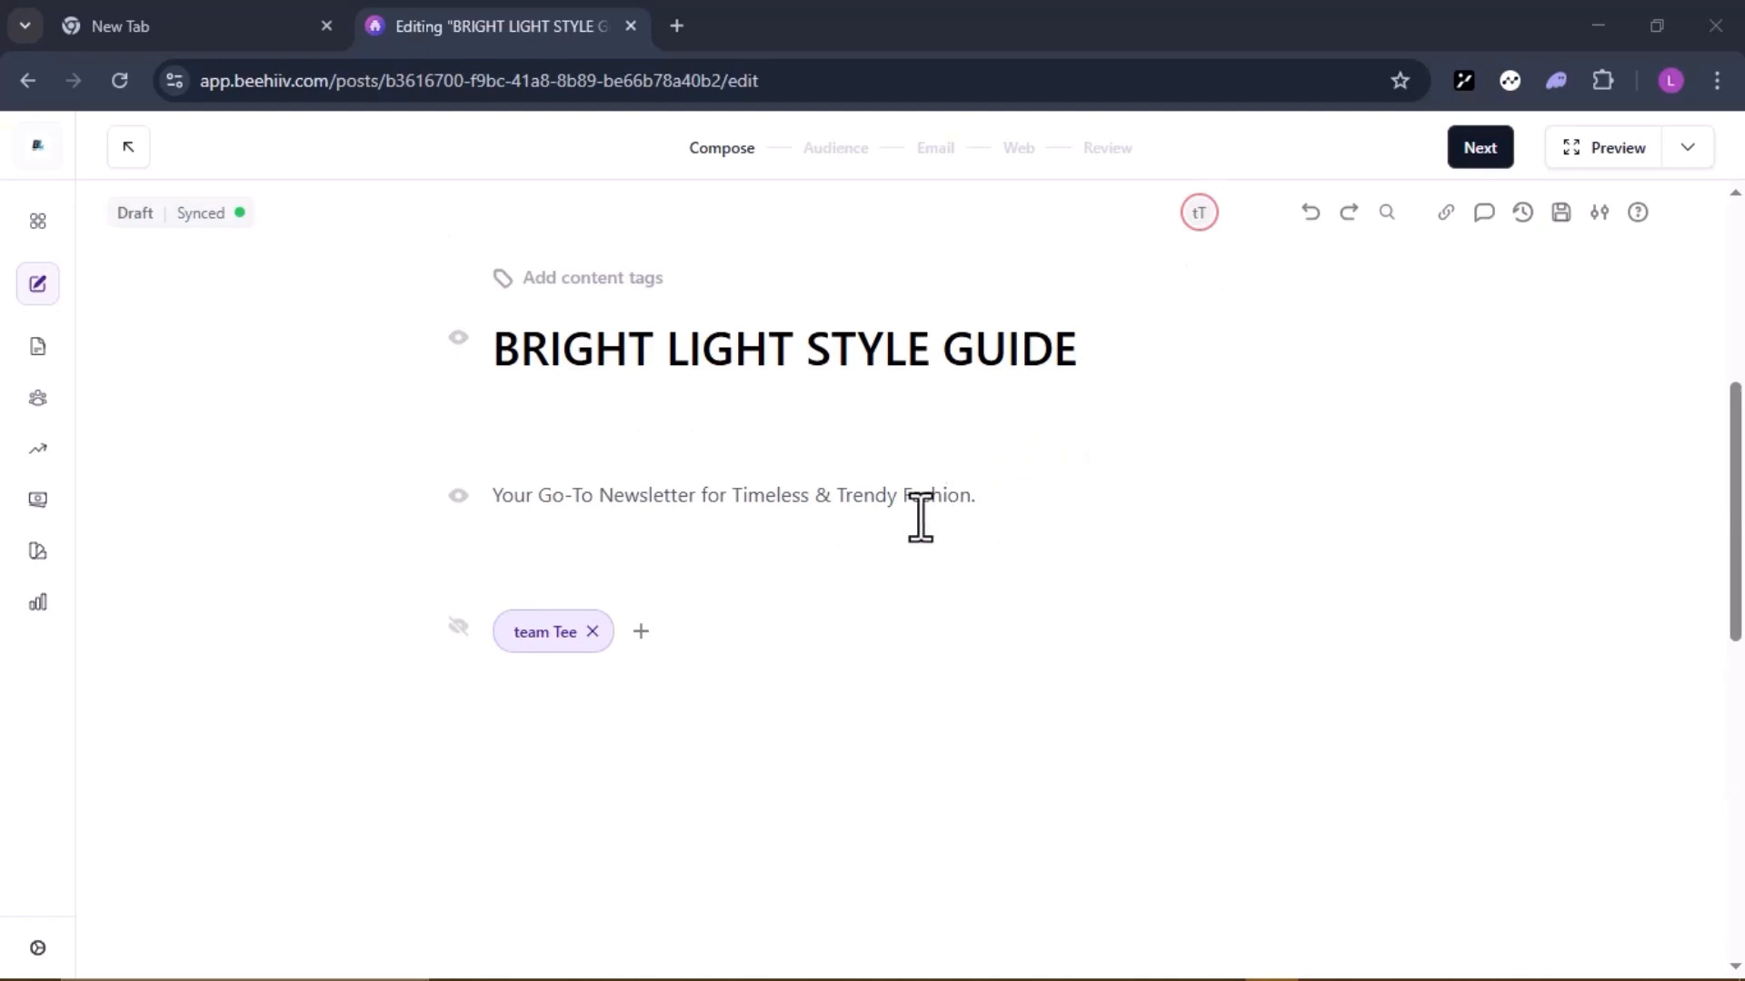
Add the line "MARCH 2025 | ISSUE NO. 1" to the post body and insert content breaks below it.
scroll(918, 518, down, 2)
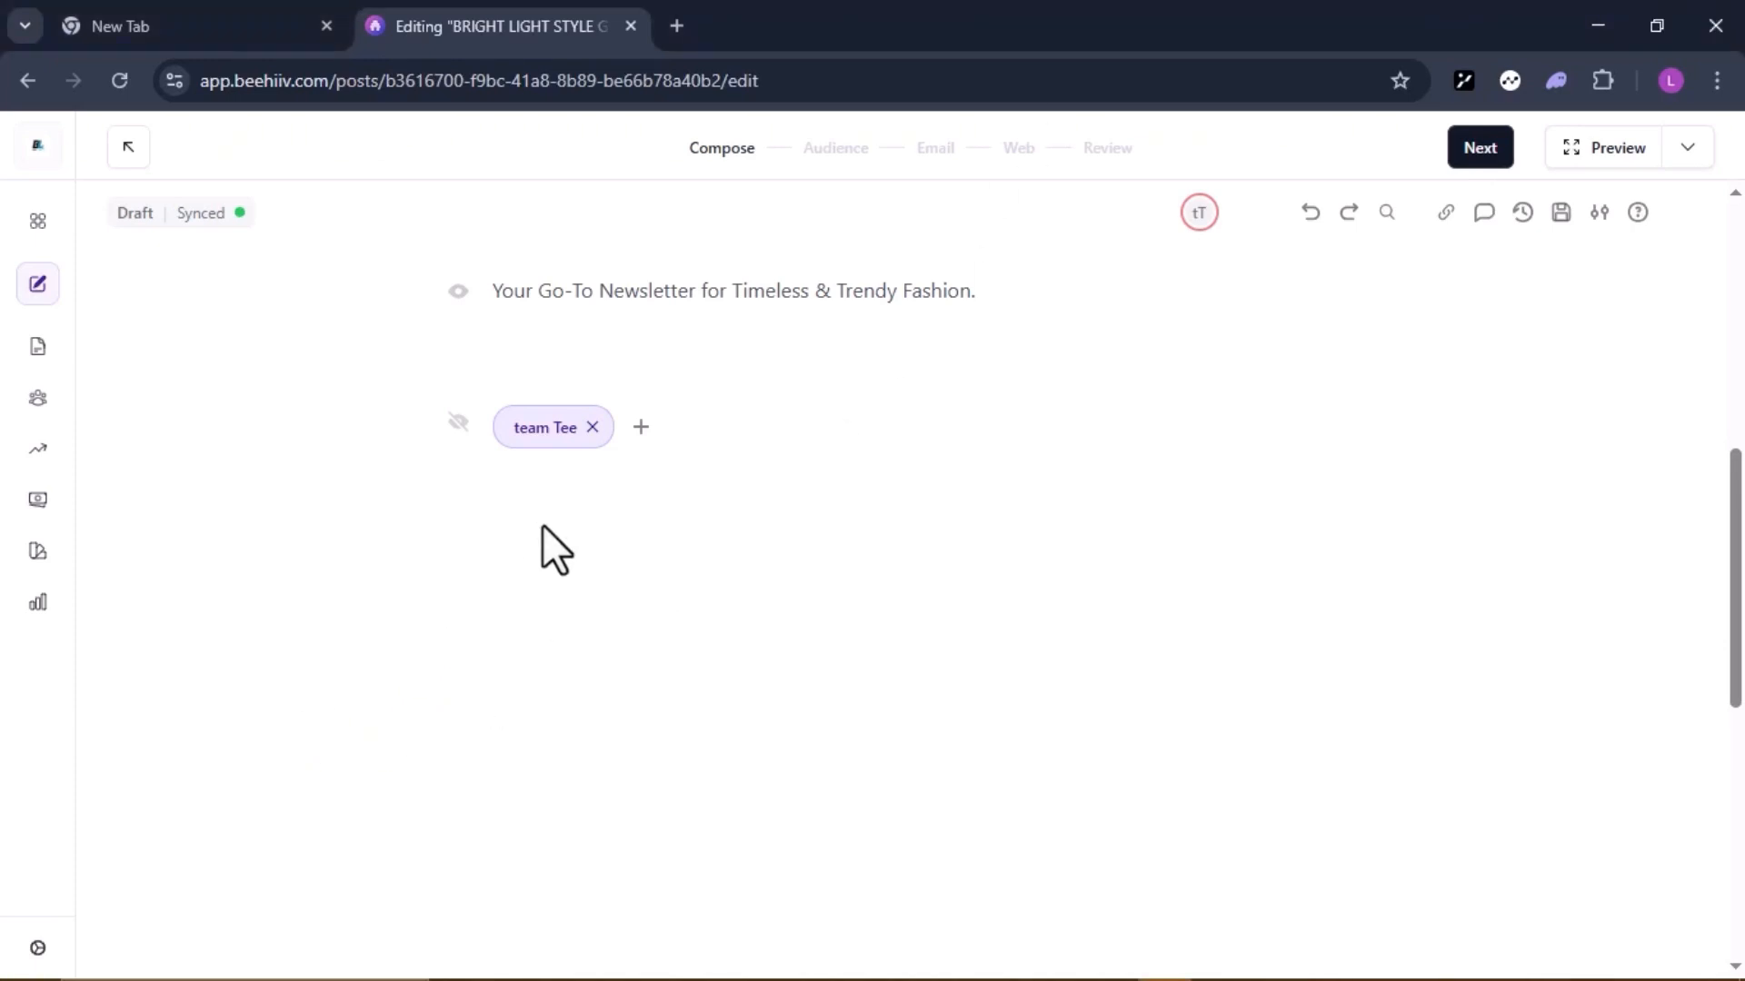
scroll(436, 582, down, 1)
click(422, 565)
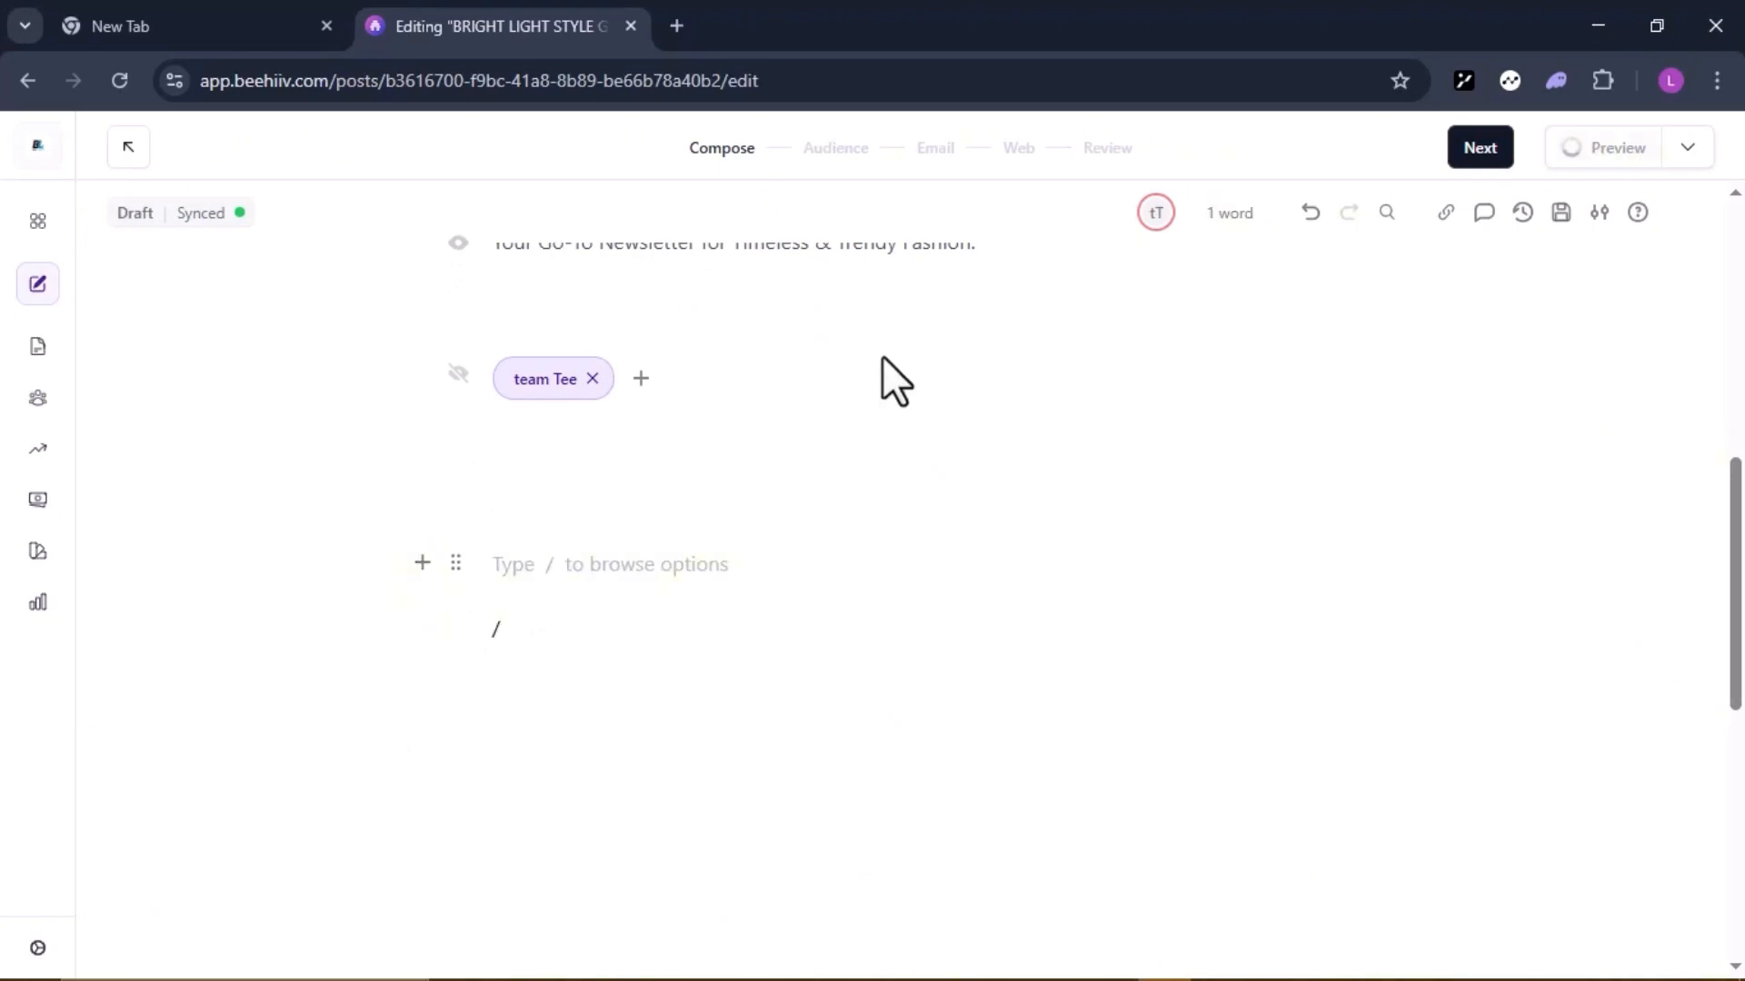
text(MARCH 2025 | ISSUE NO. 1)
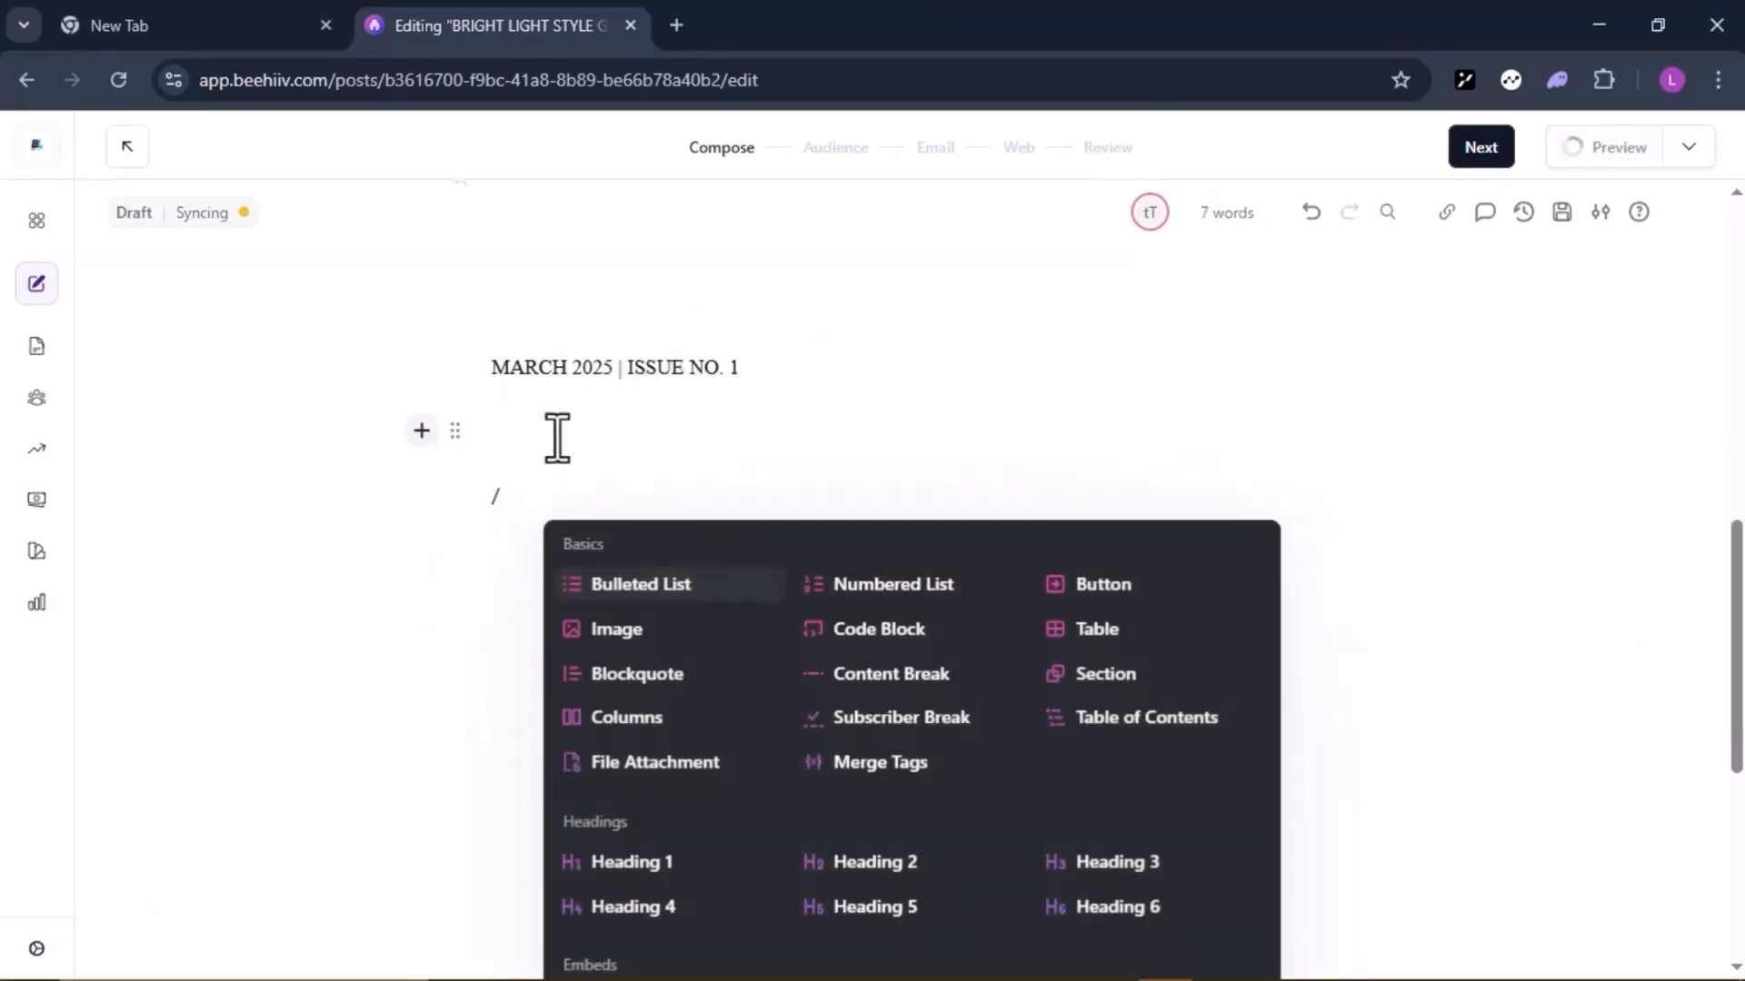
click(842, 684)
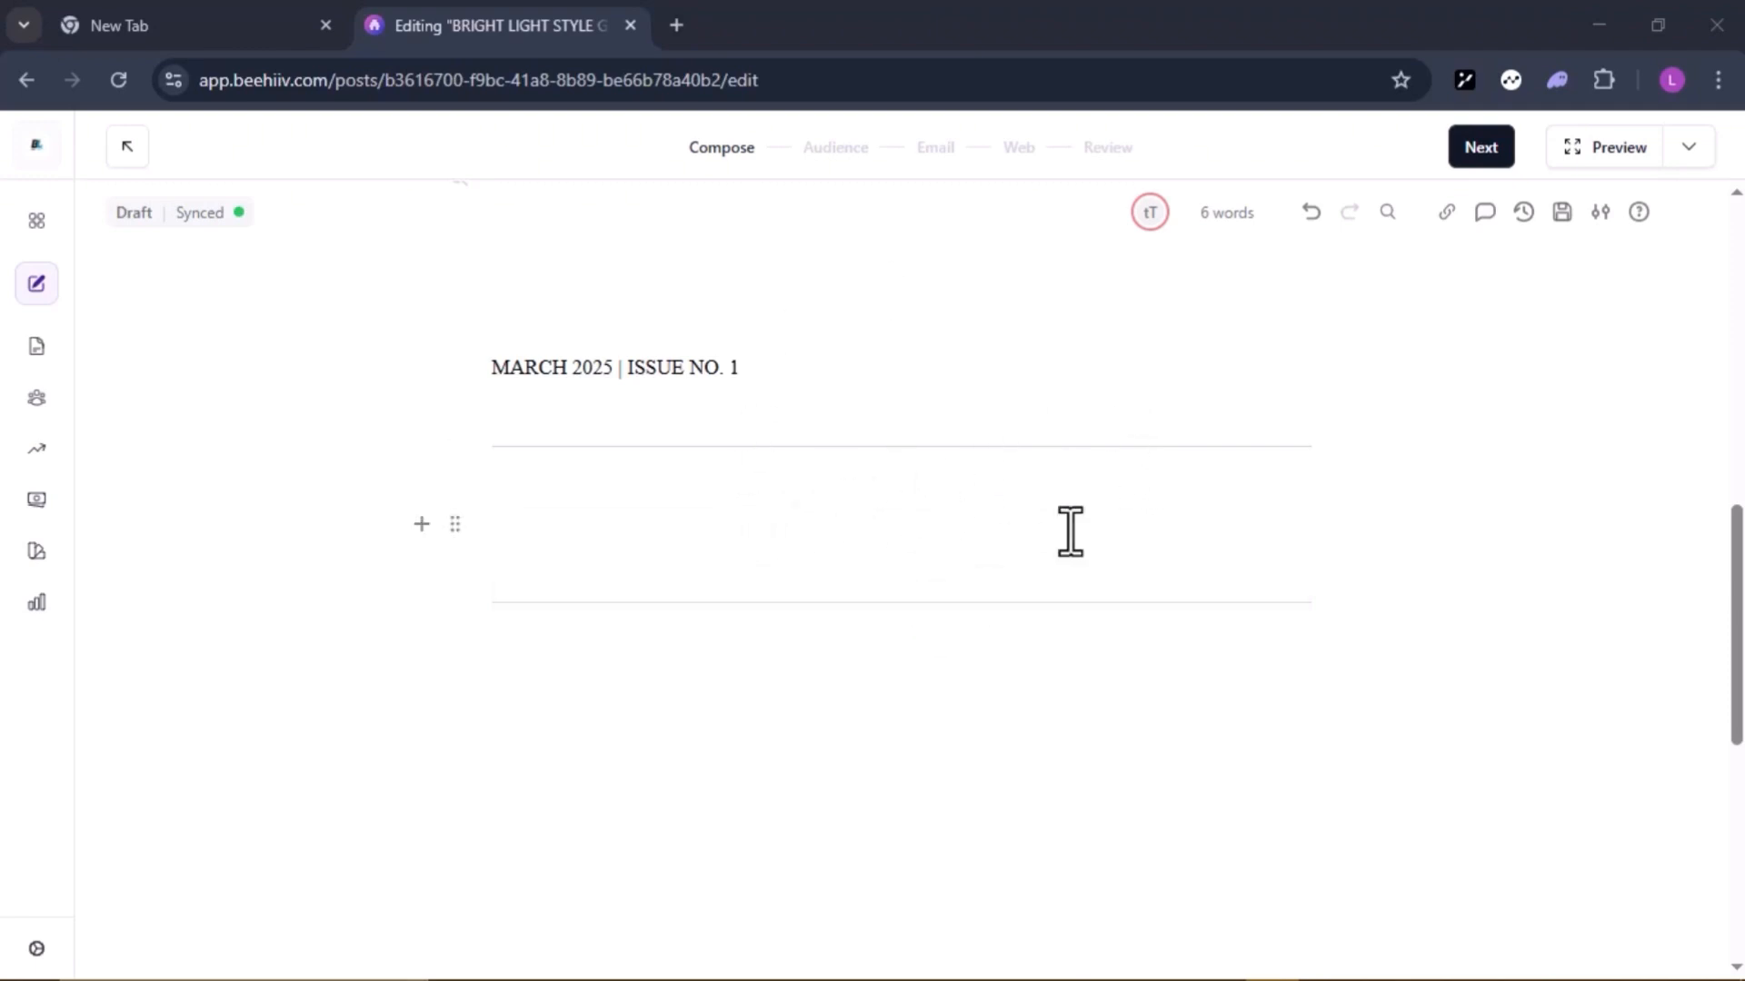
Insert the Heading 1 "GO CHIC WITH THE PERFECT BAG" between the two content breaks.
scroll(409, 876, up, 1)
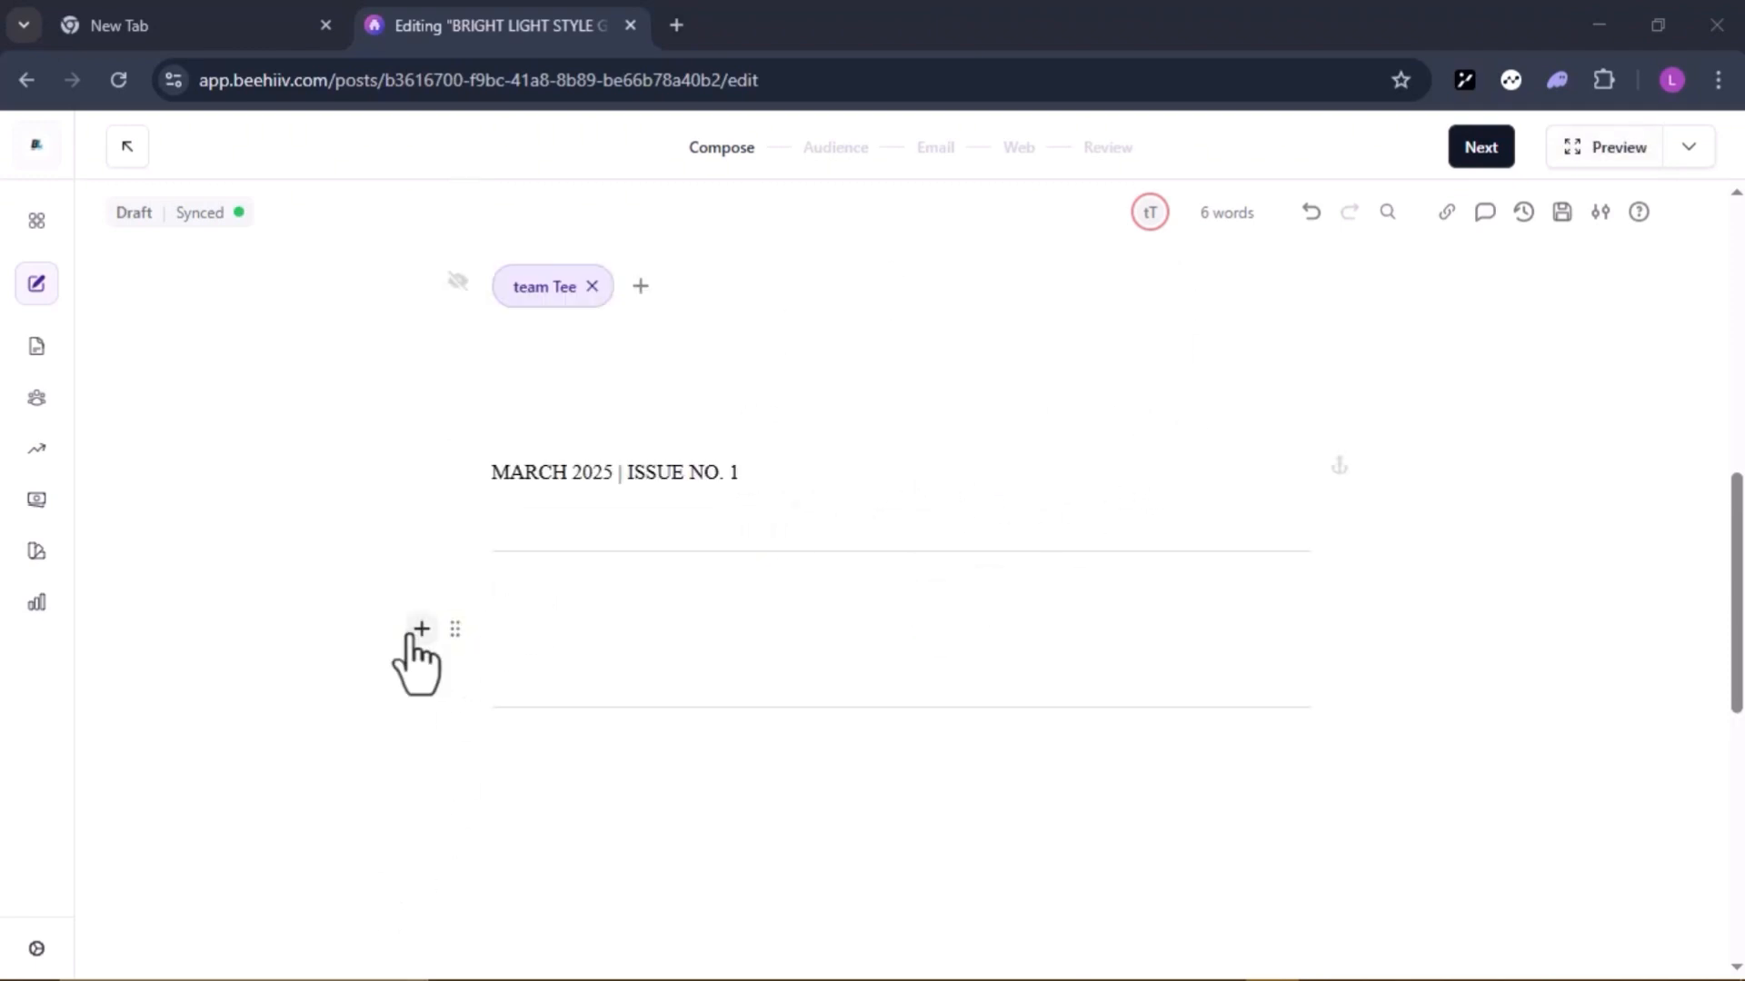
click(417, 632)
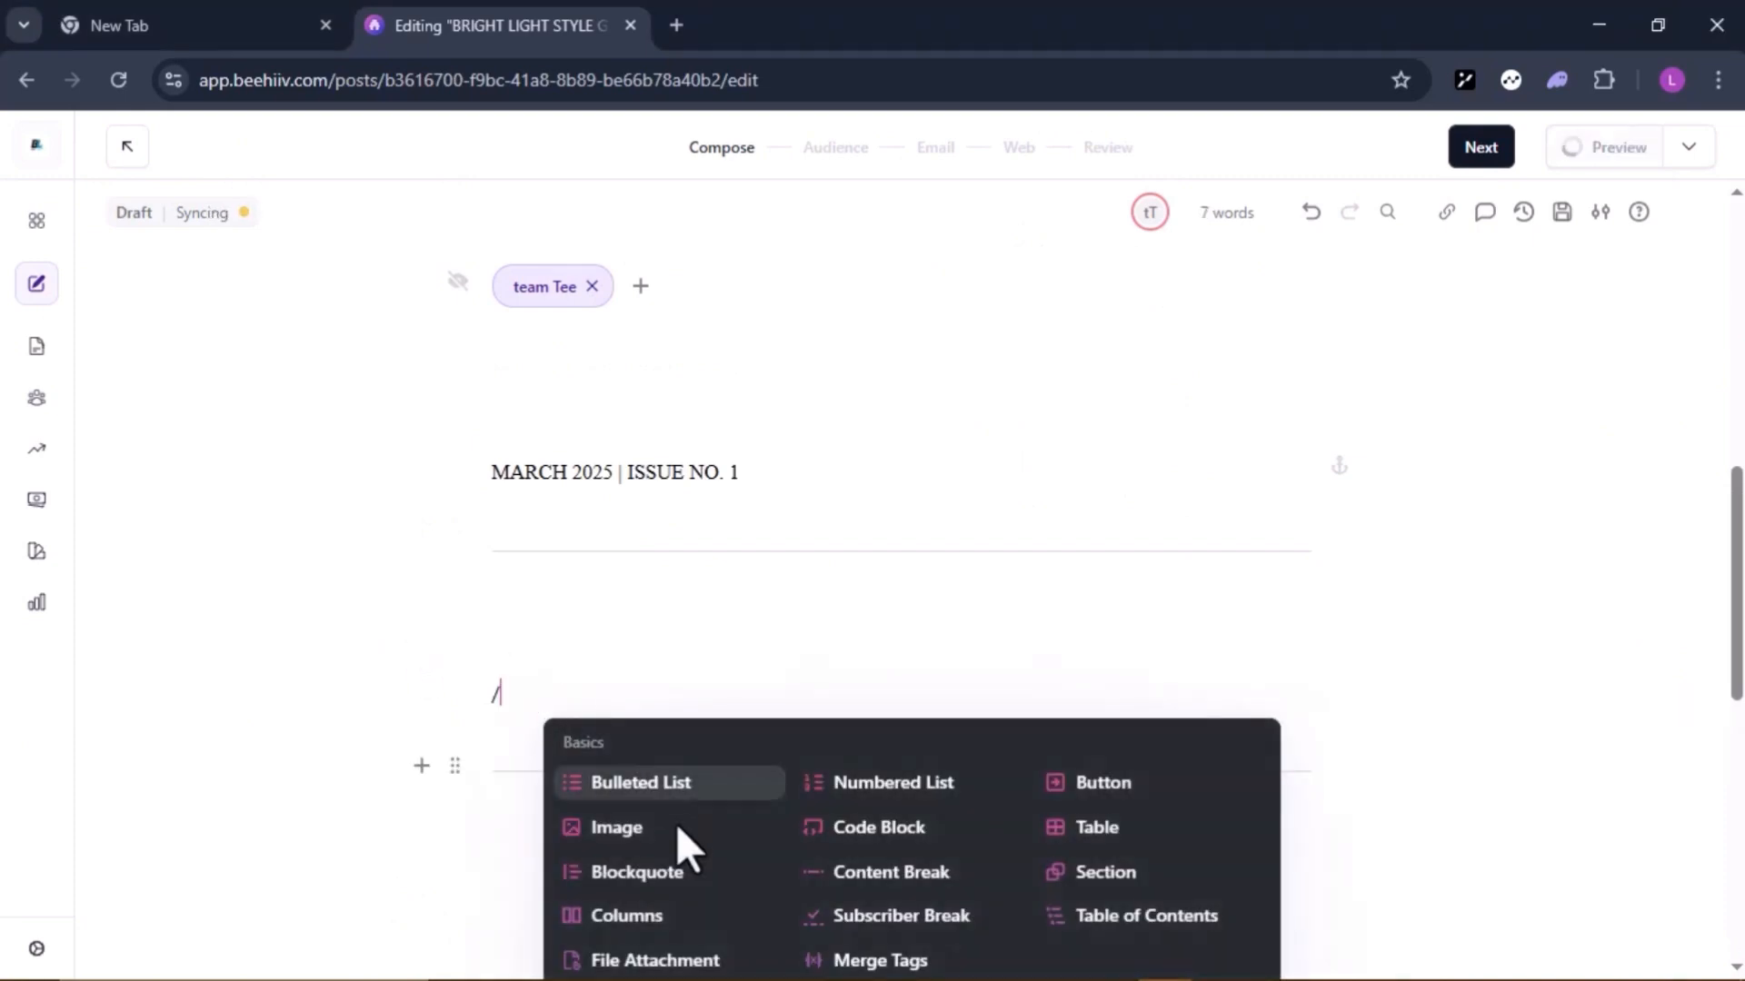
scroll(676, 823, down, 2)
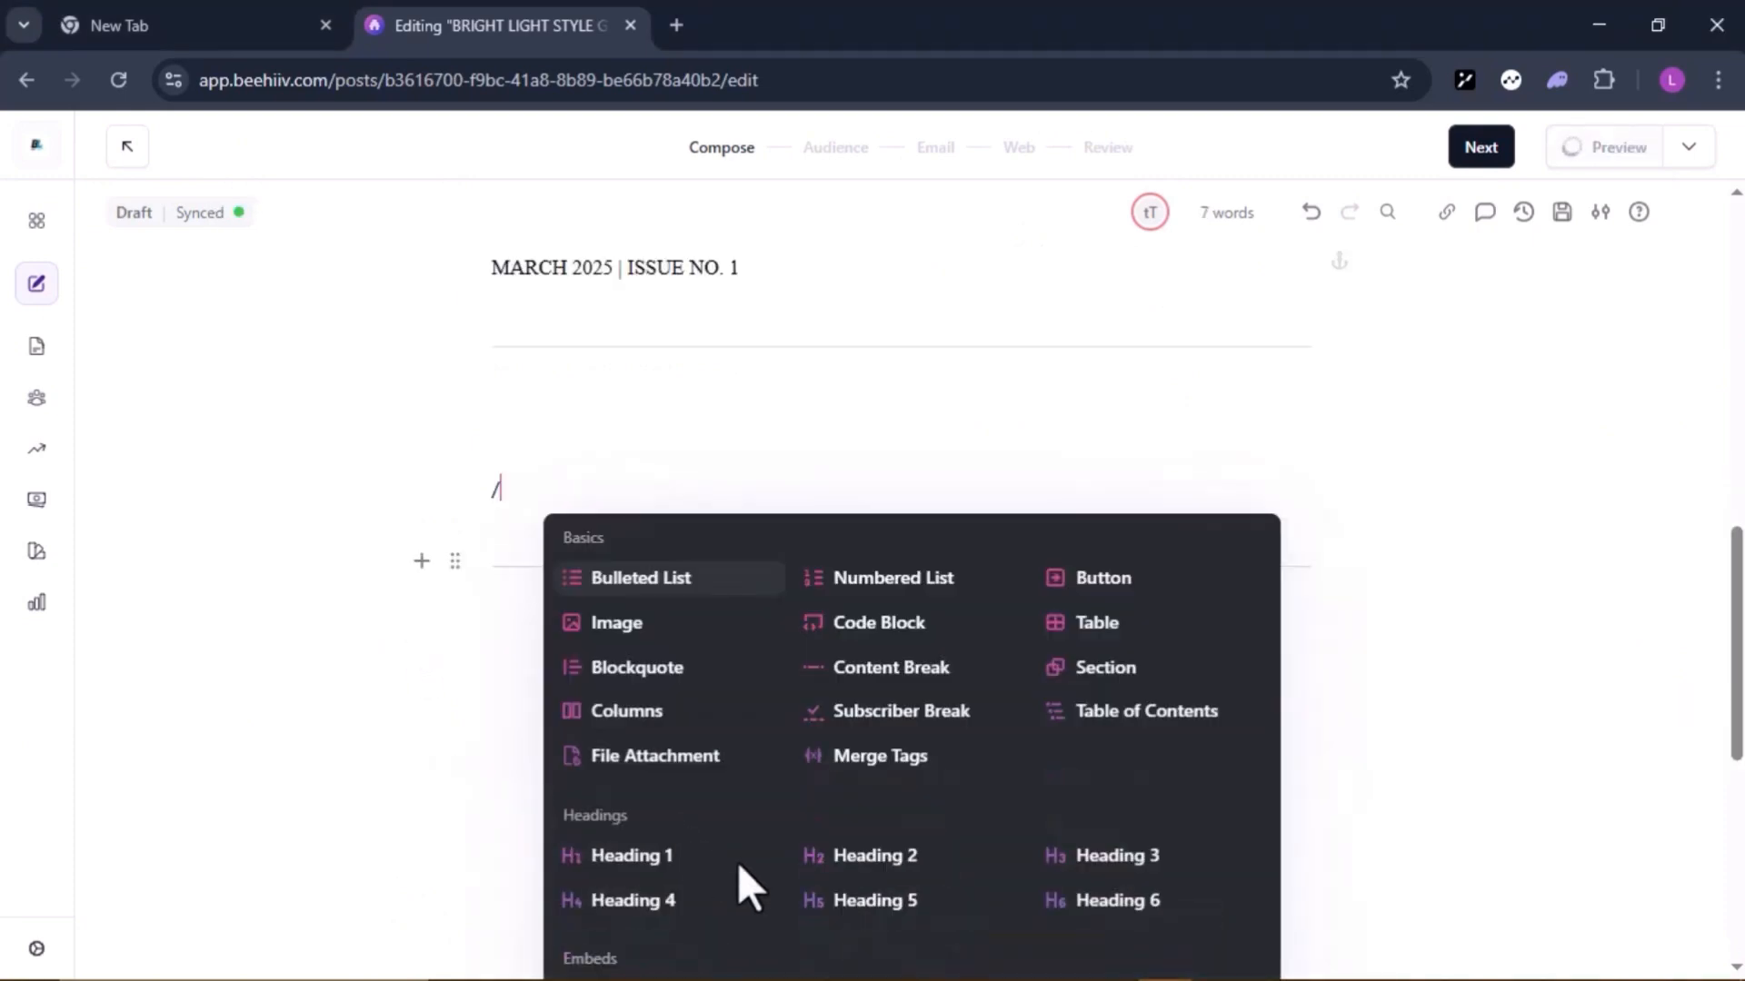
click(626, 858)
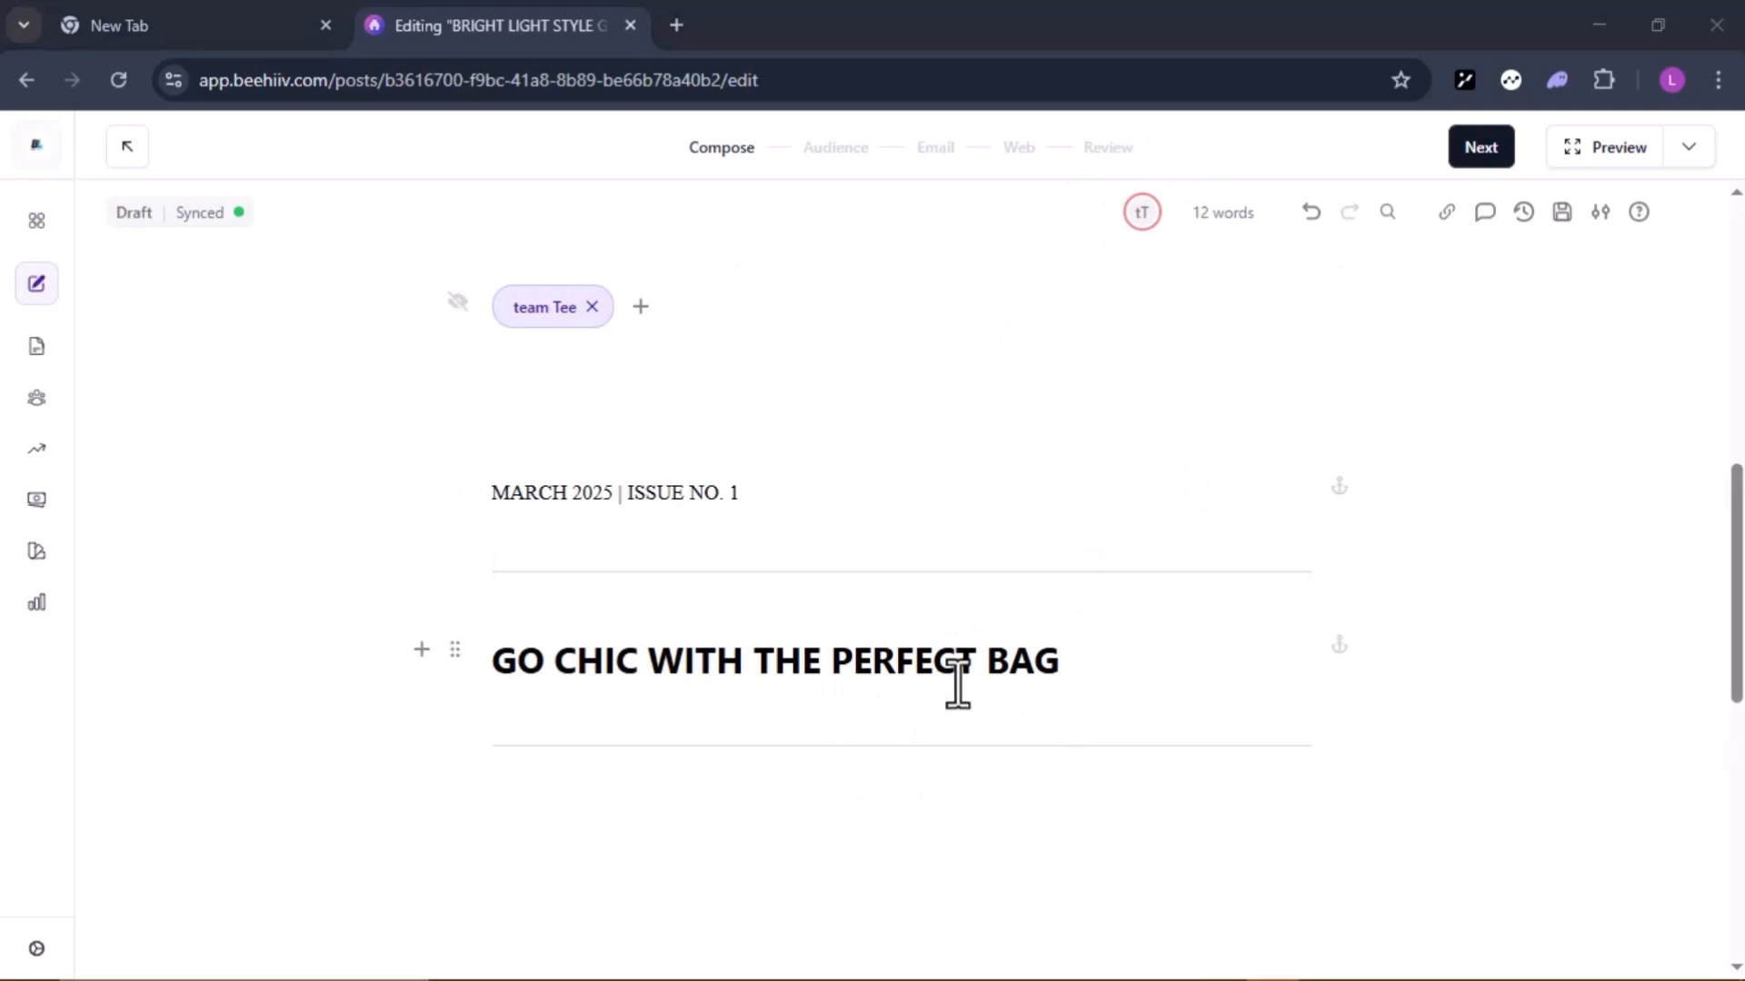
right_click(986, 668)
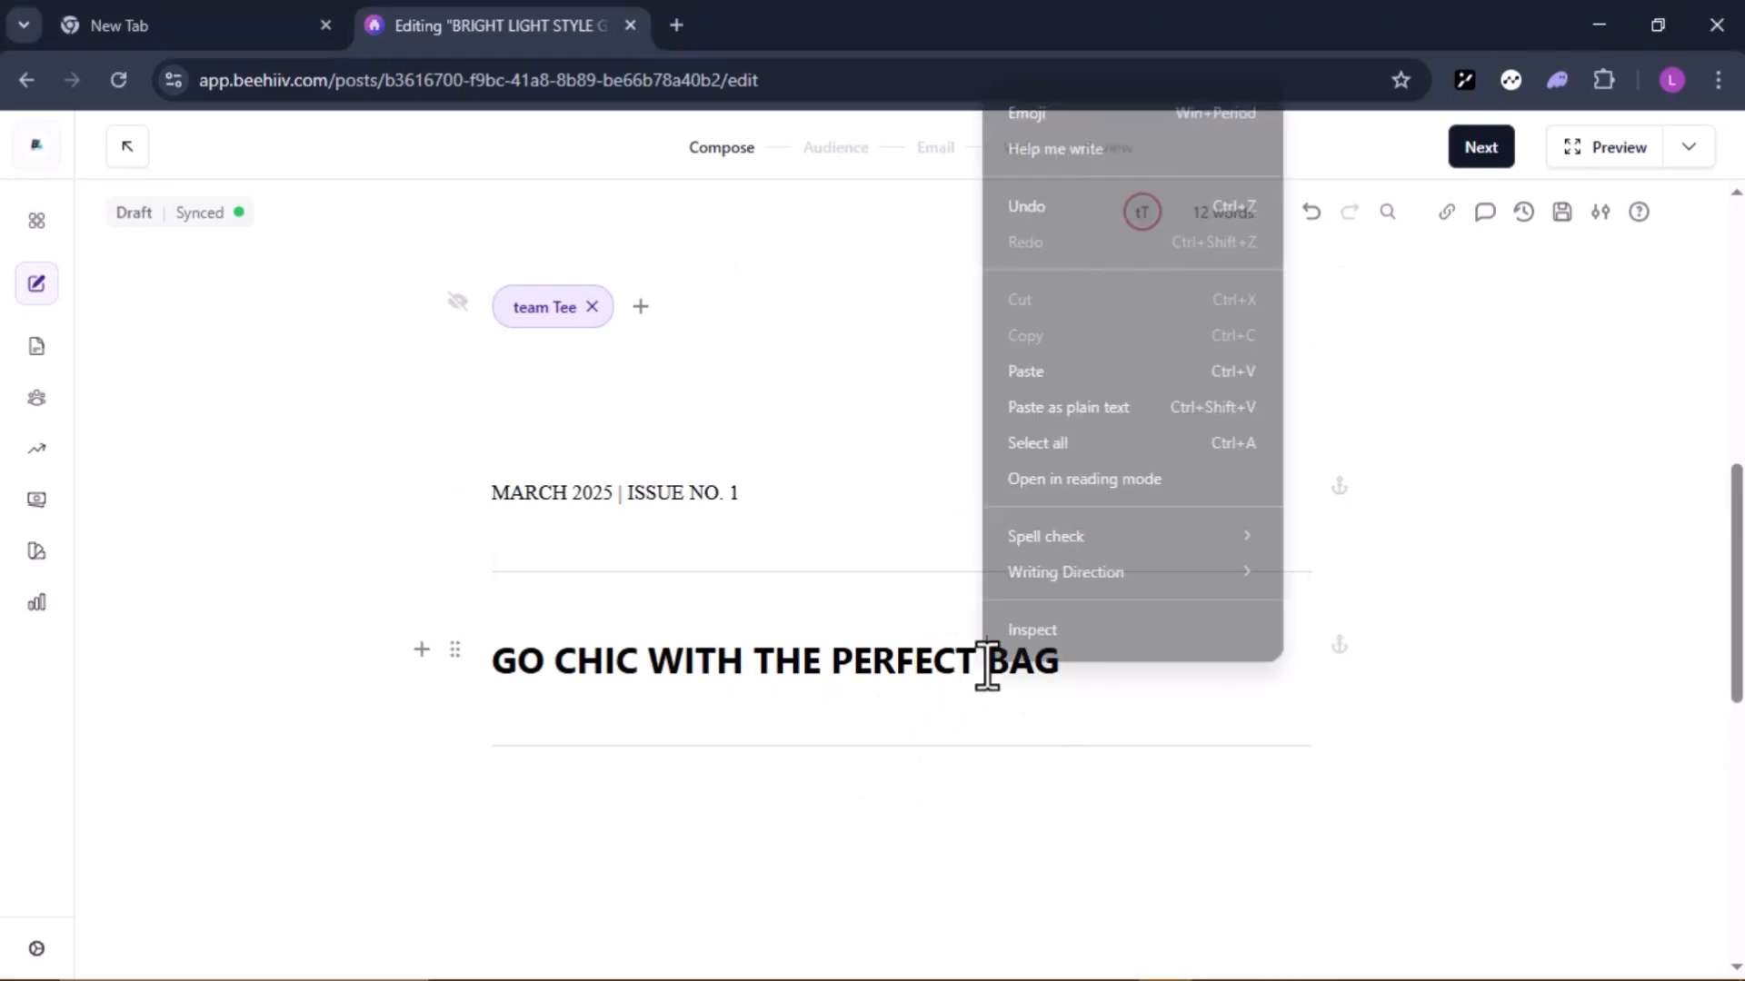
click(950, 678)
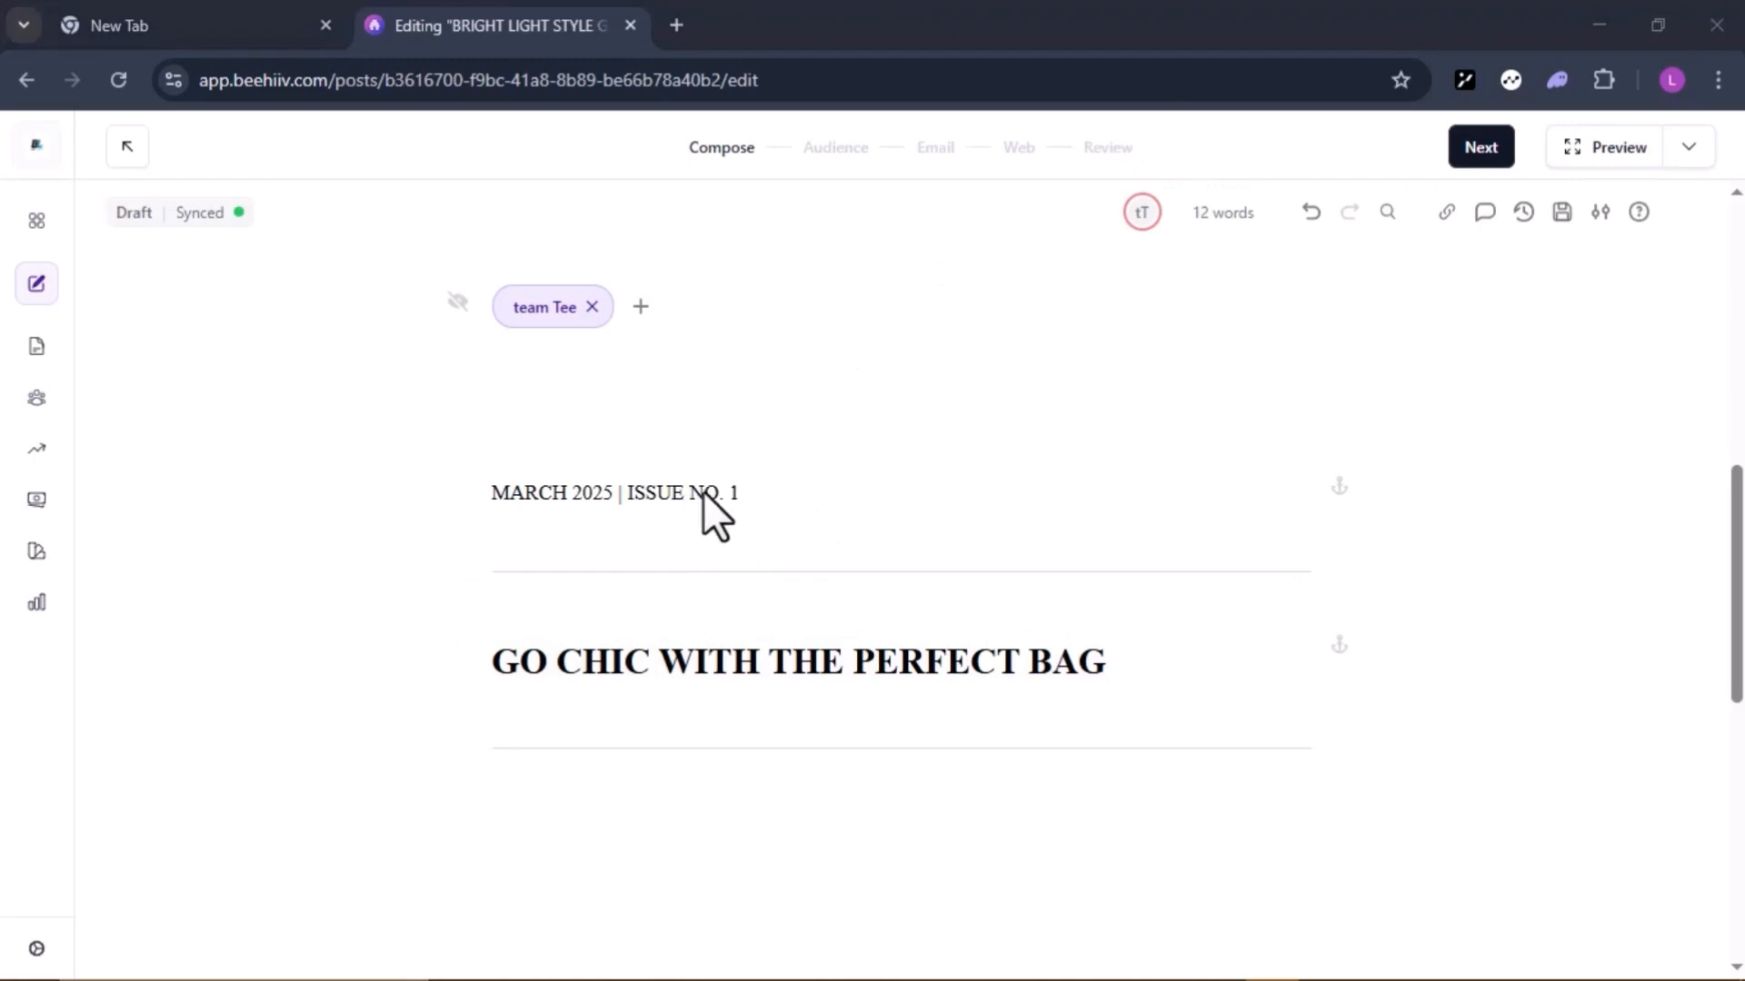
Center-align the "MARCH 2025 | ISSUE NO. 1" line in the post body.
click(674, 498)
right_click(673, 498)
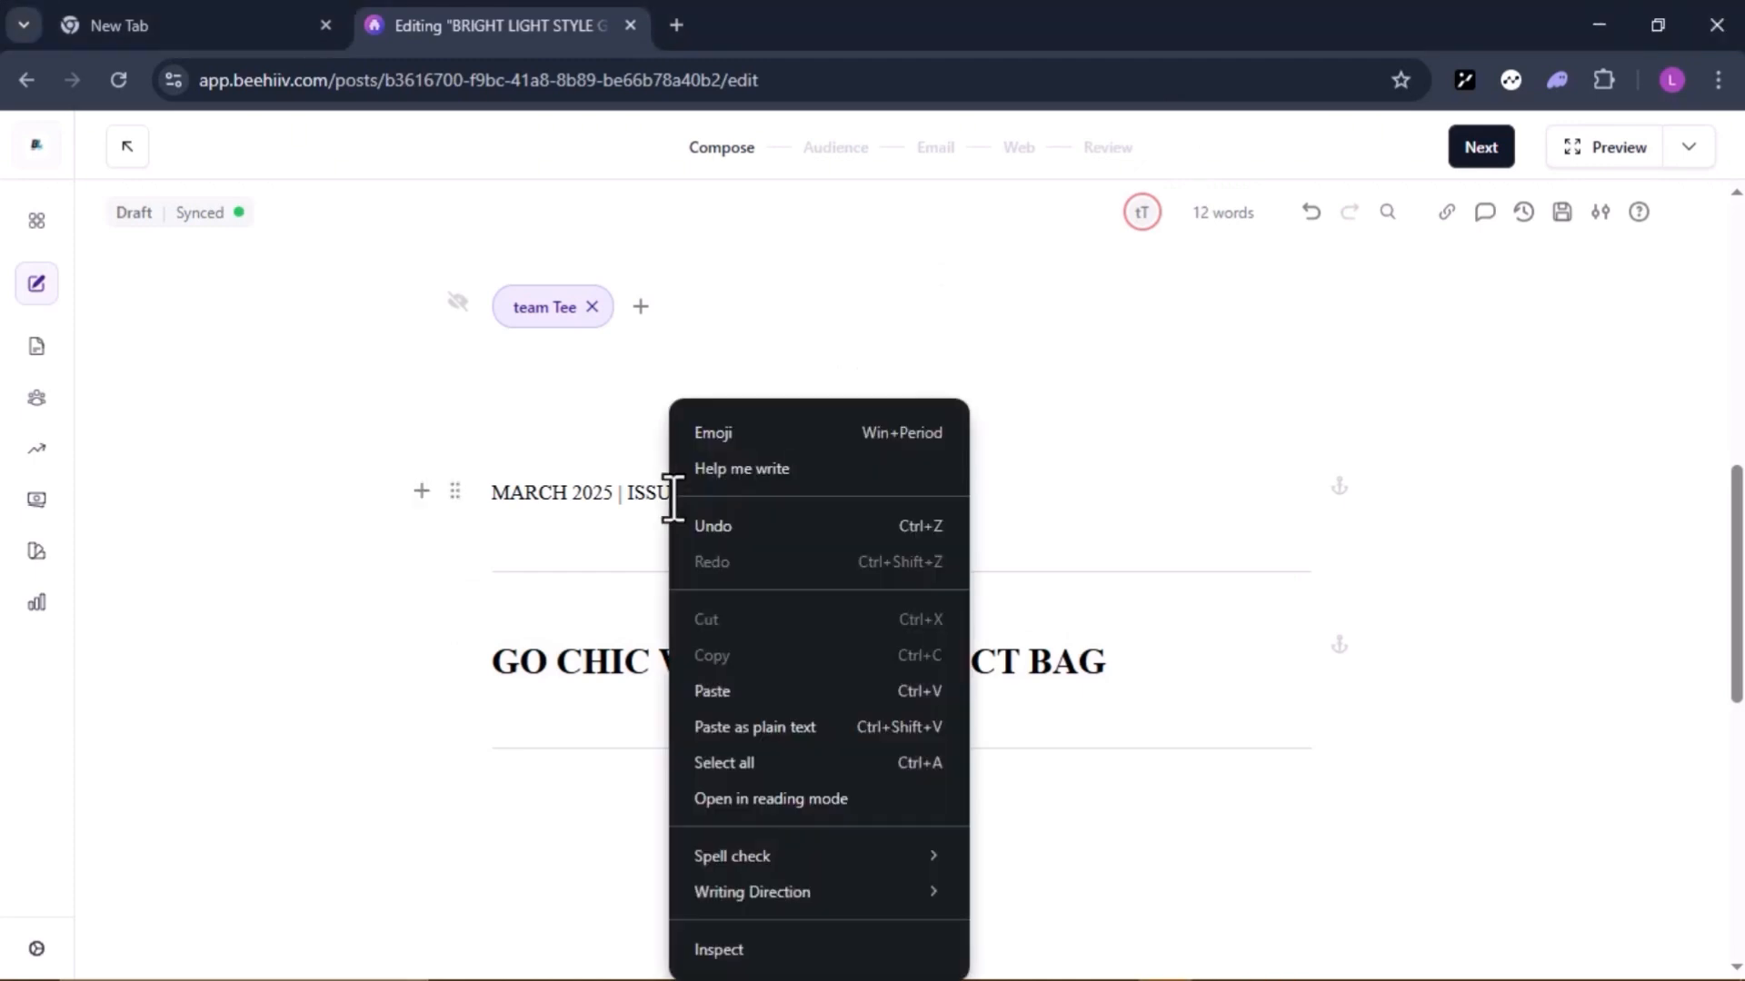
click(603, 492)
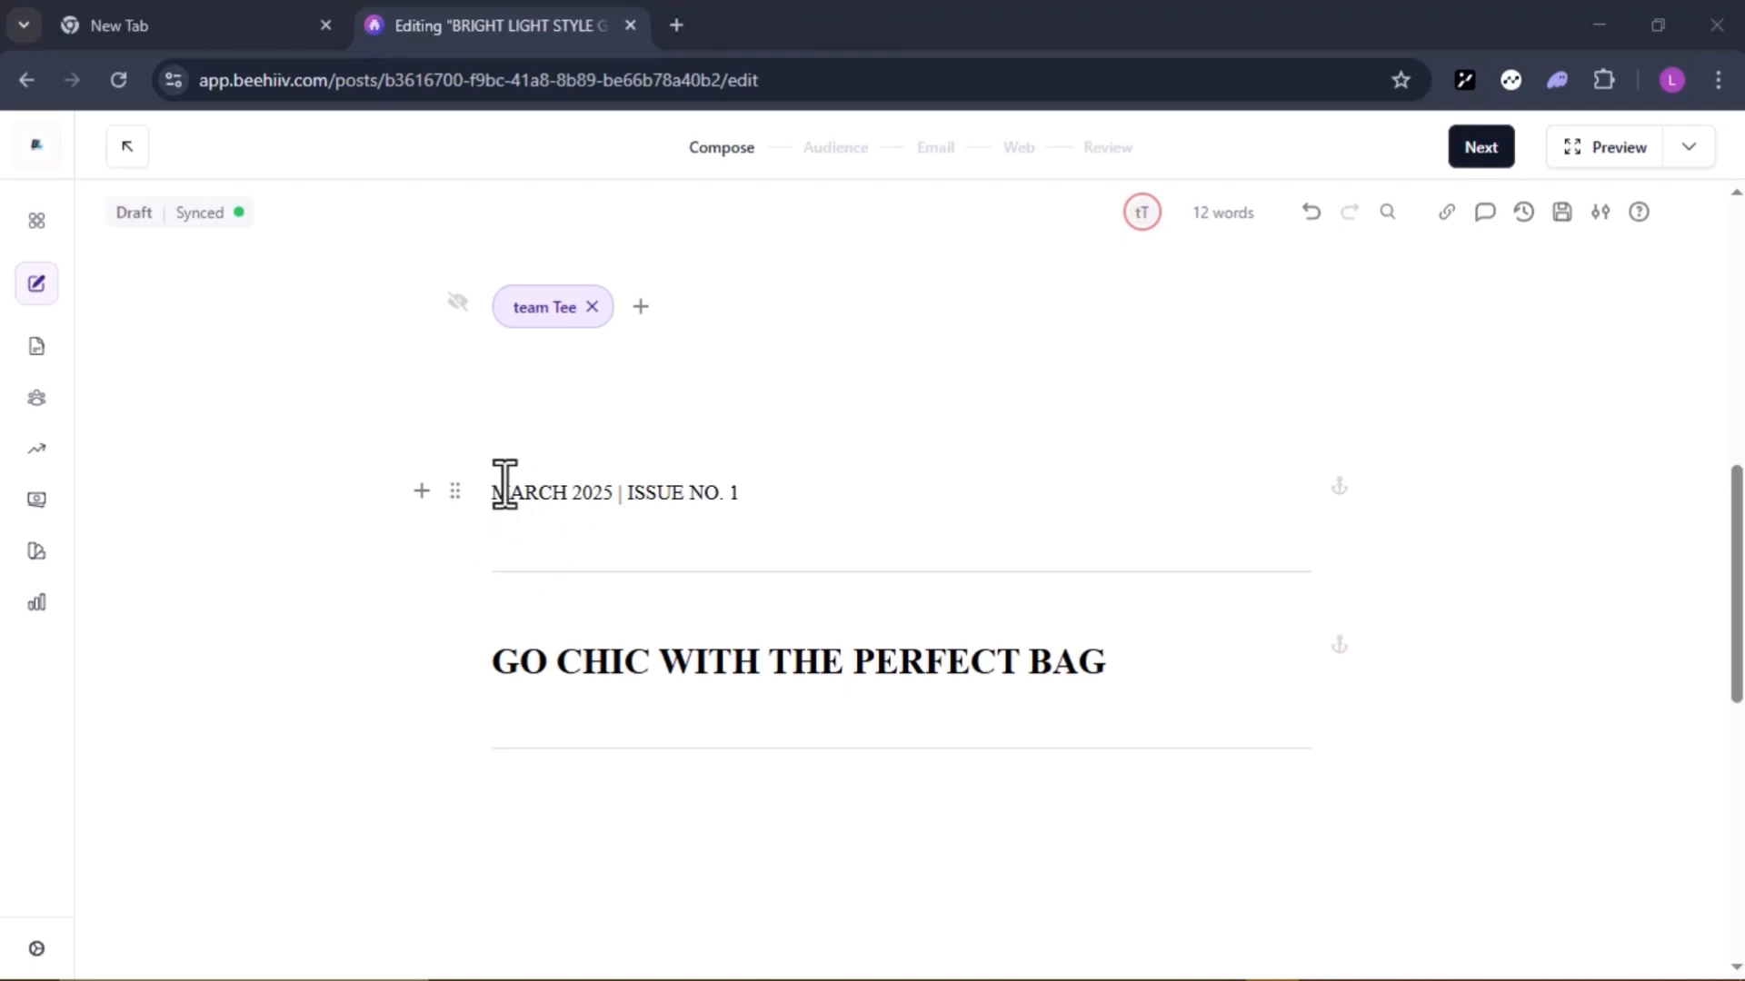
drag(504, 491, 798, 487)
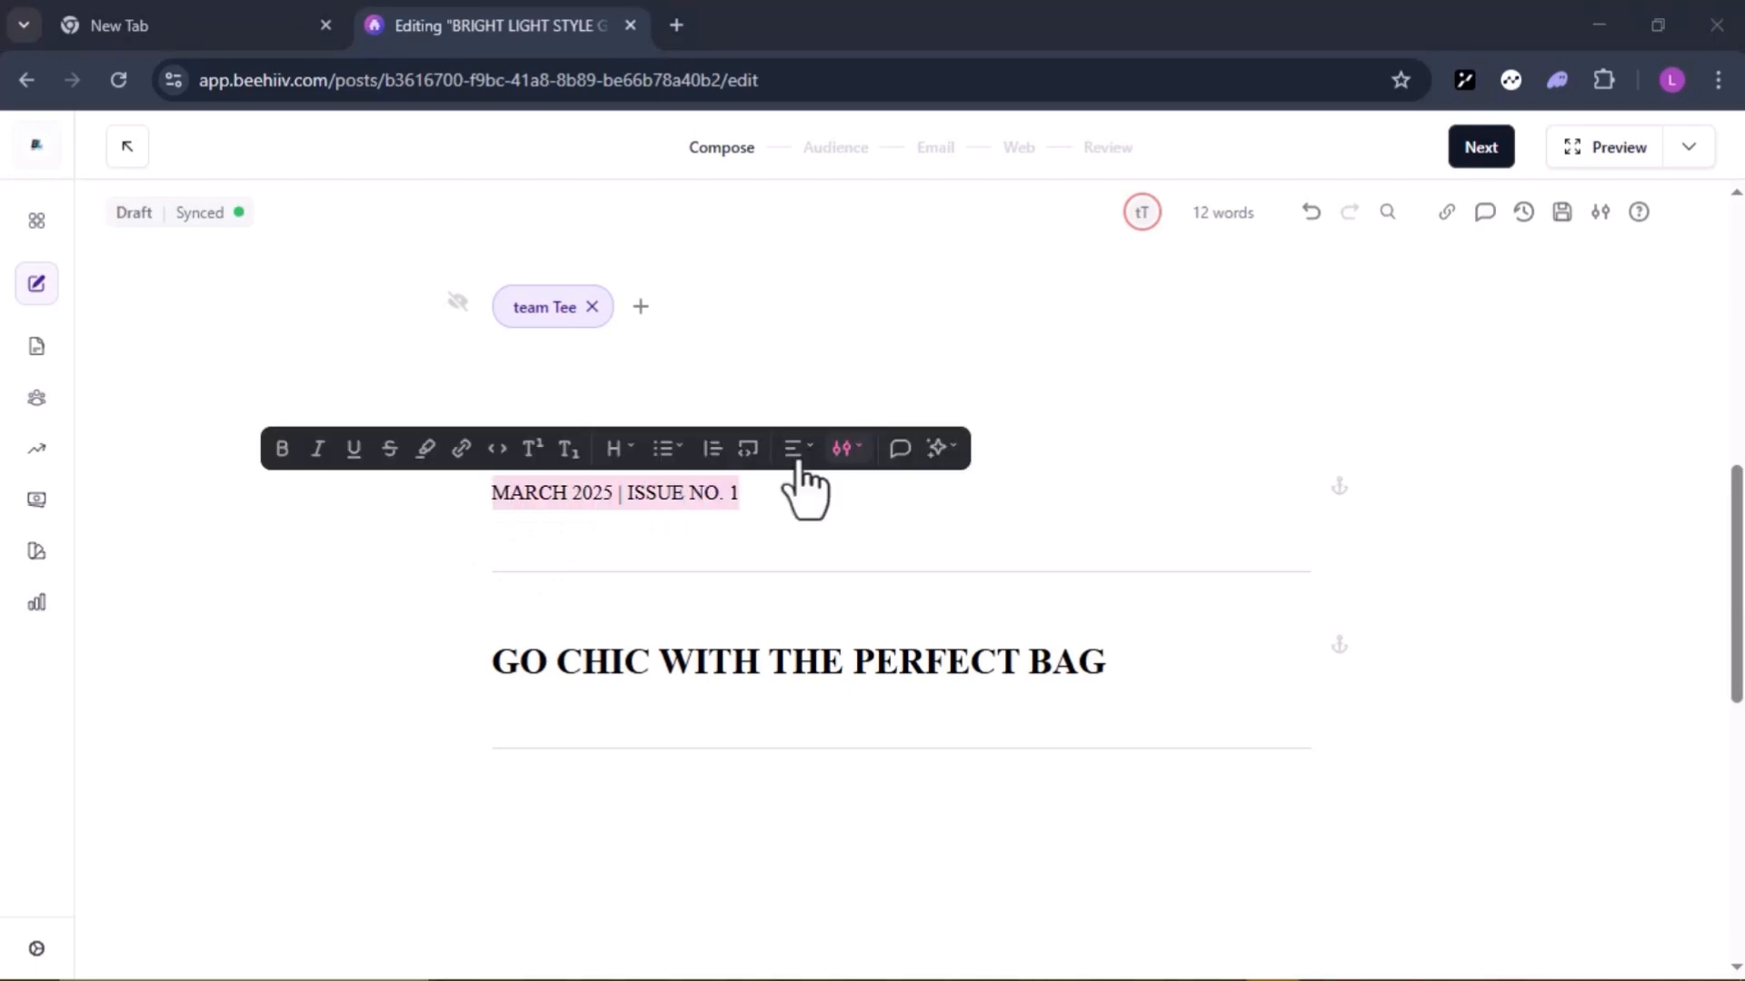
click(792, 459)
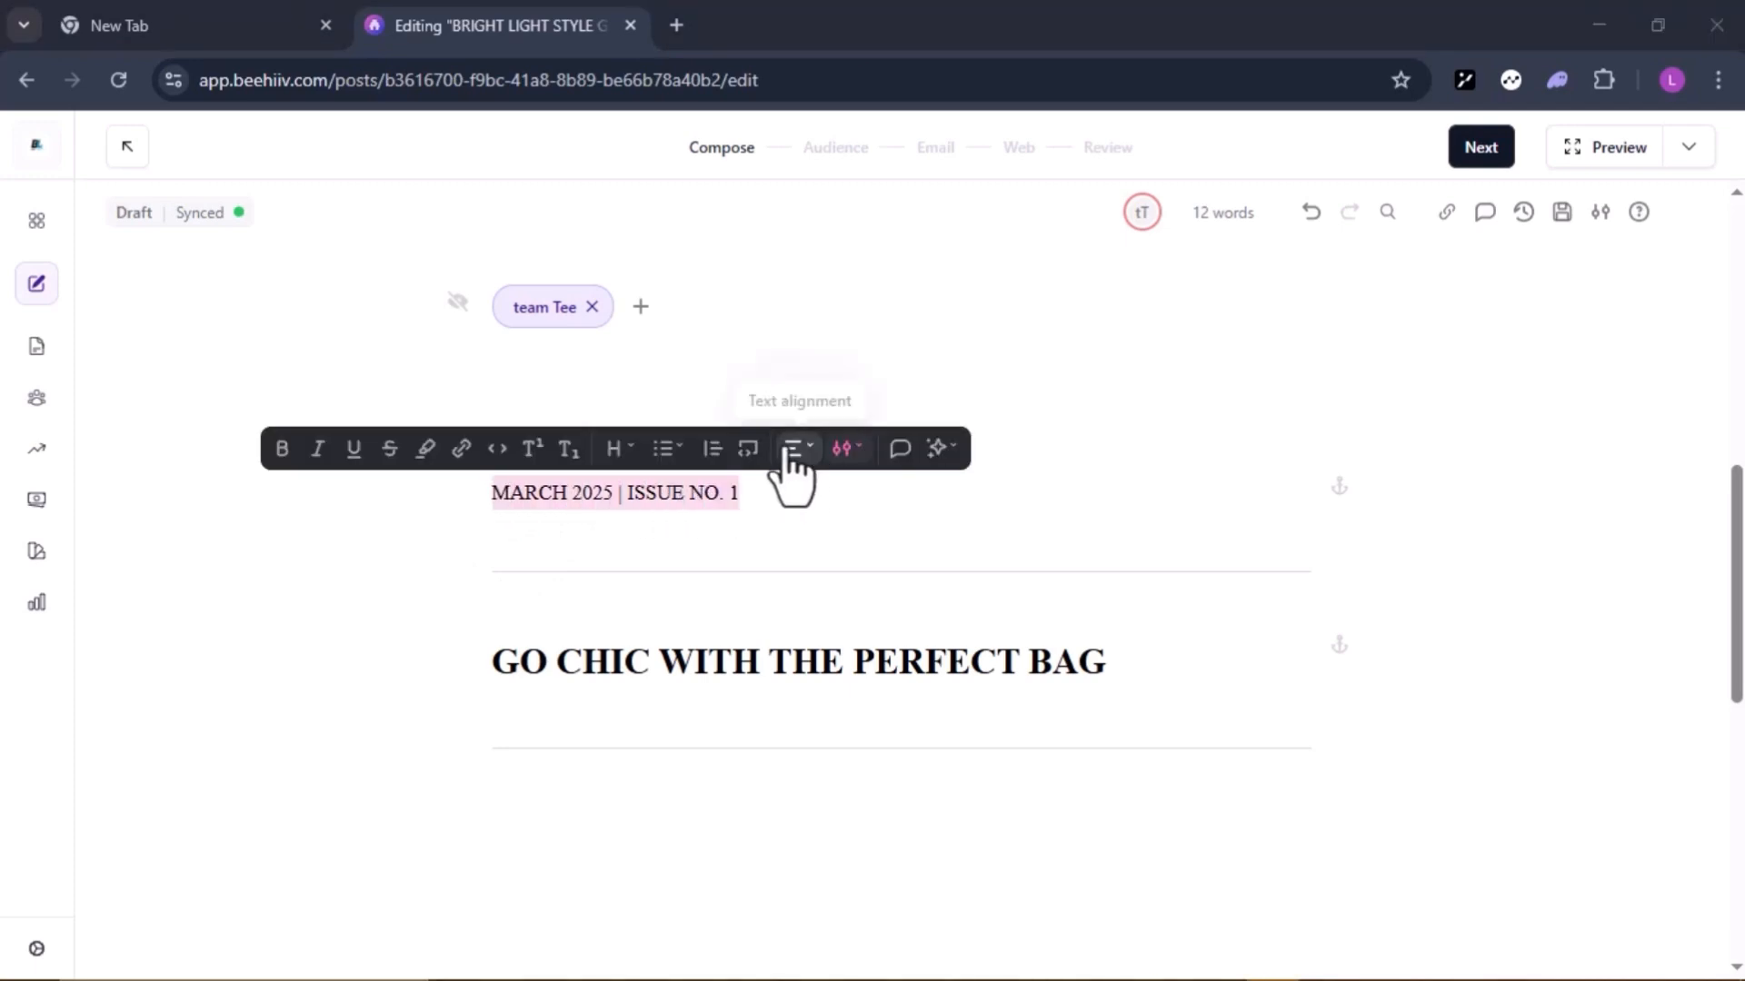
click(782, 404)
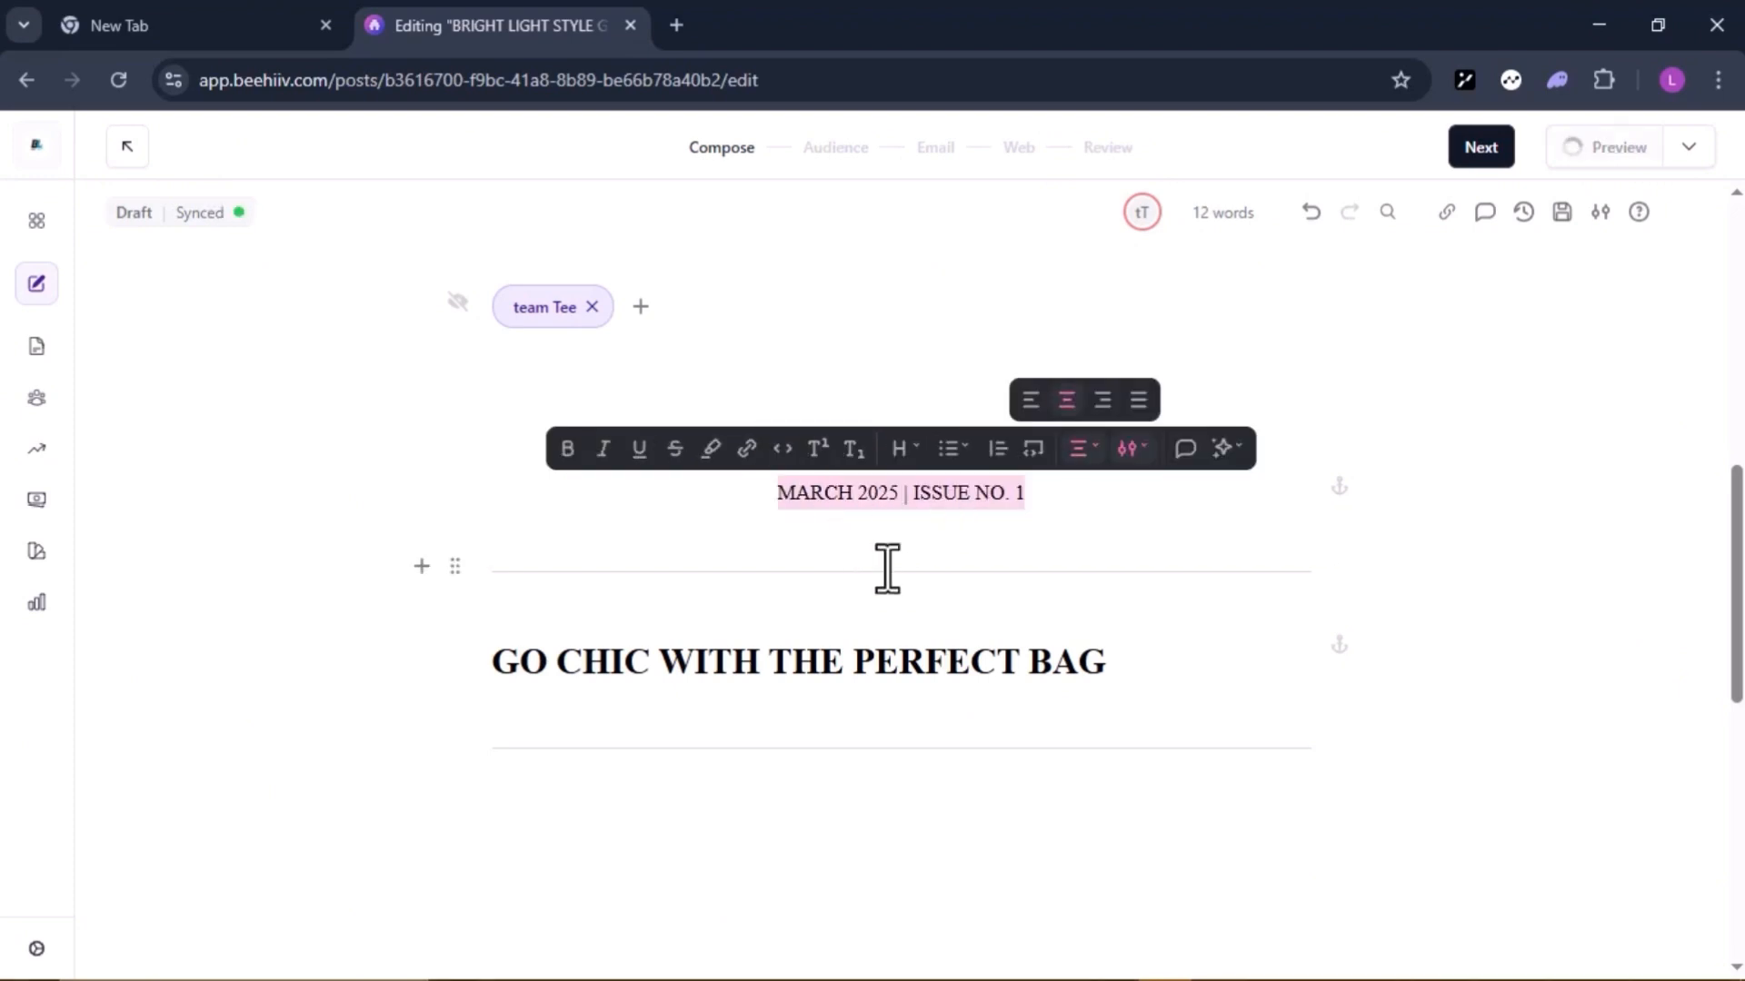
Center-align the heading "GO CHIC WITH THE PERFECT BAG" between the content breaks.
drag(529, 635, 904, 642)
click(974, 610)
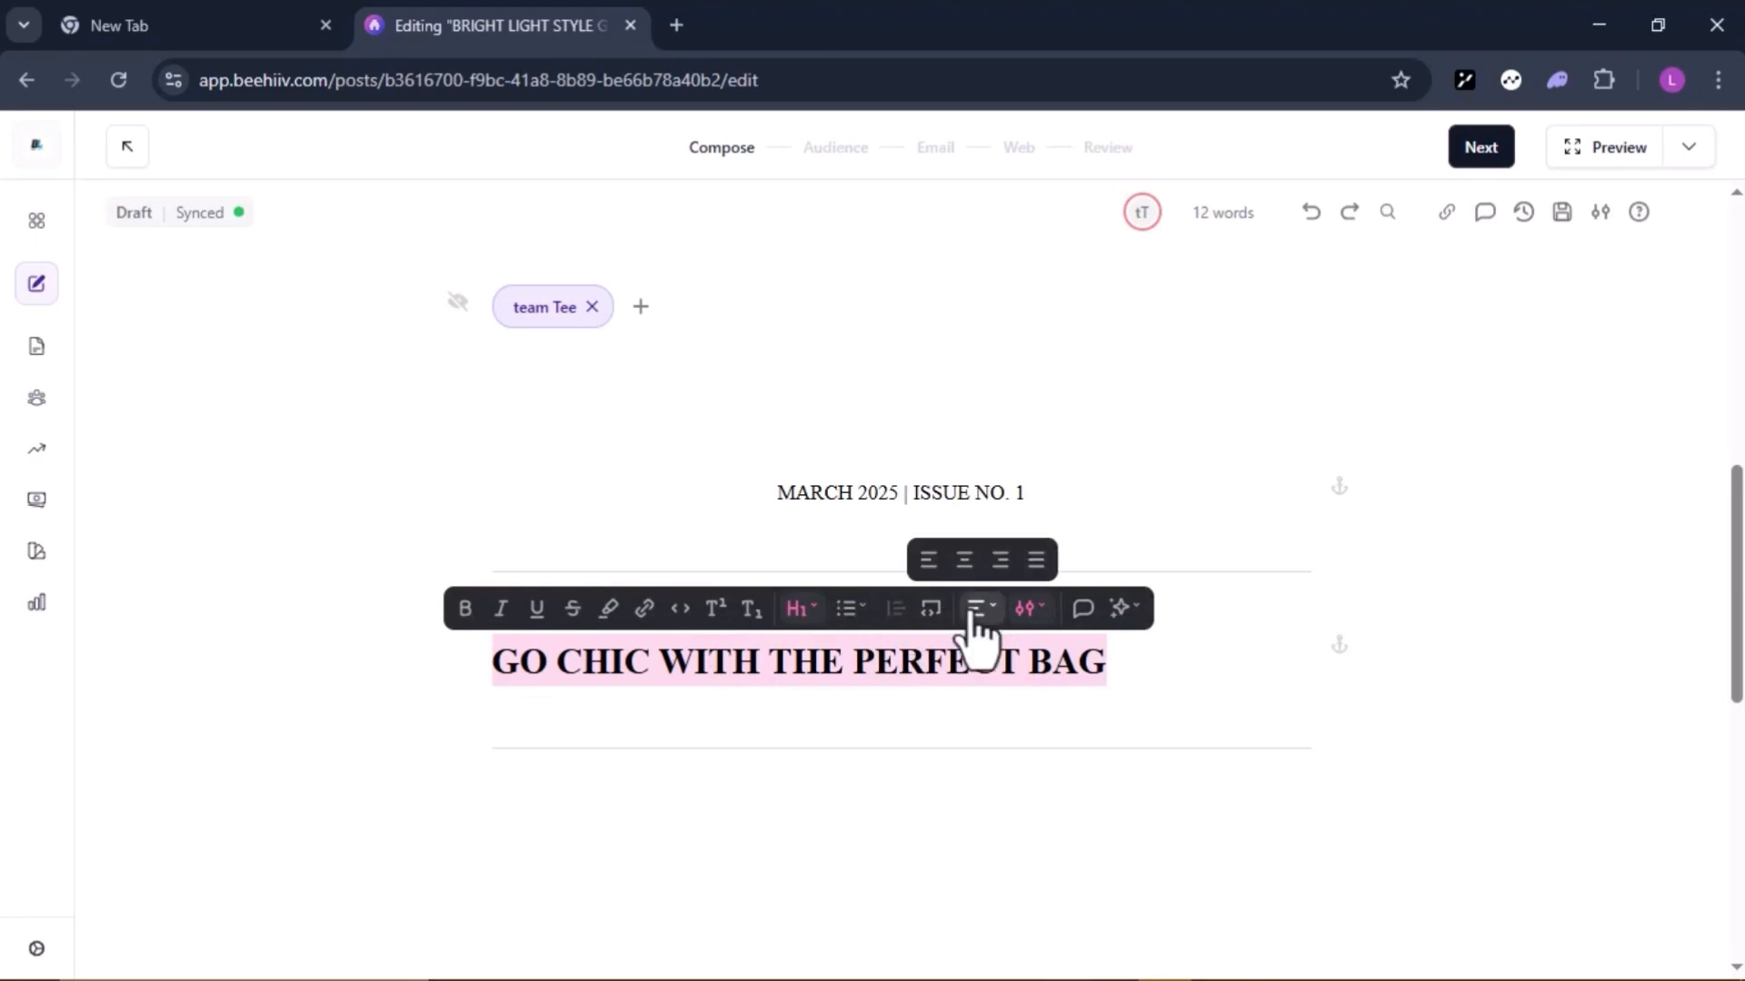
click(963, 558)
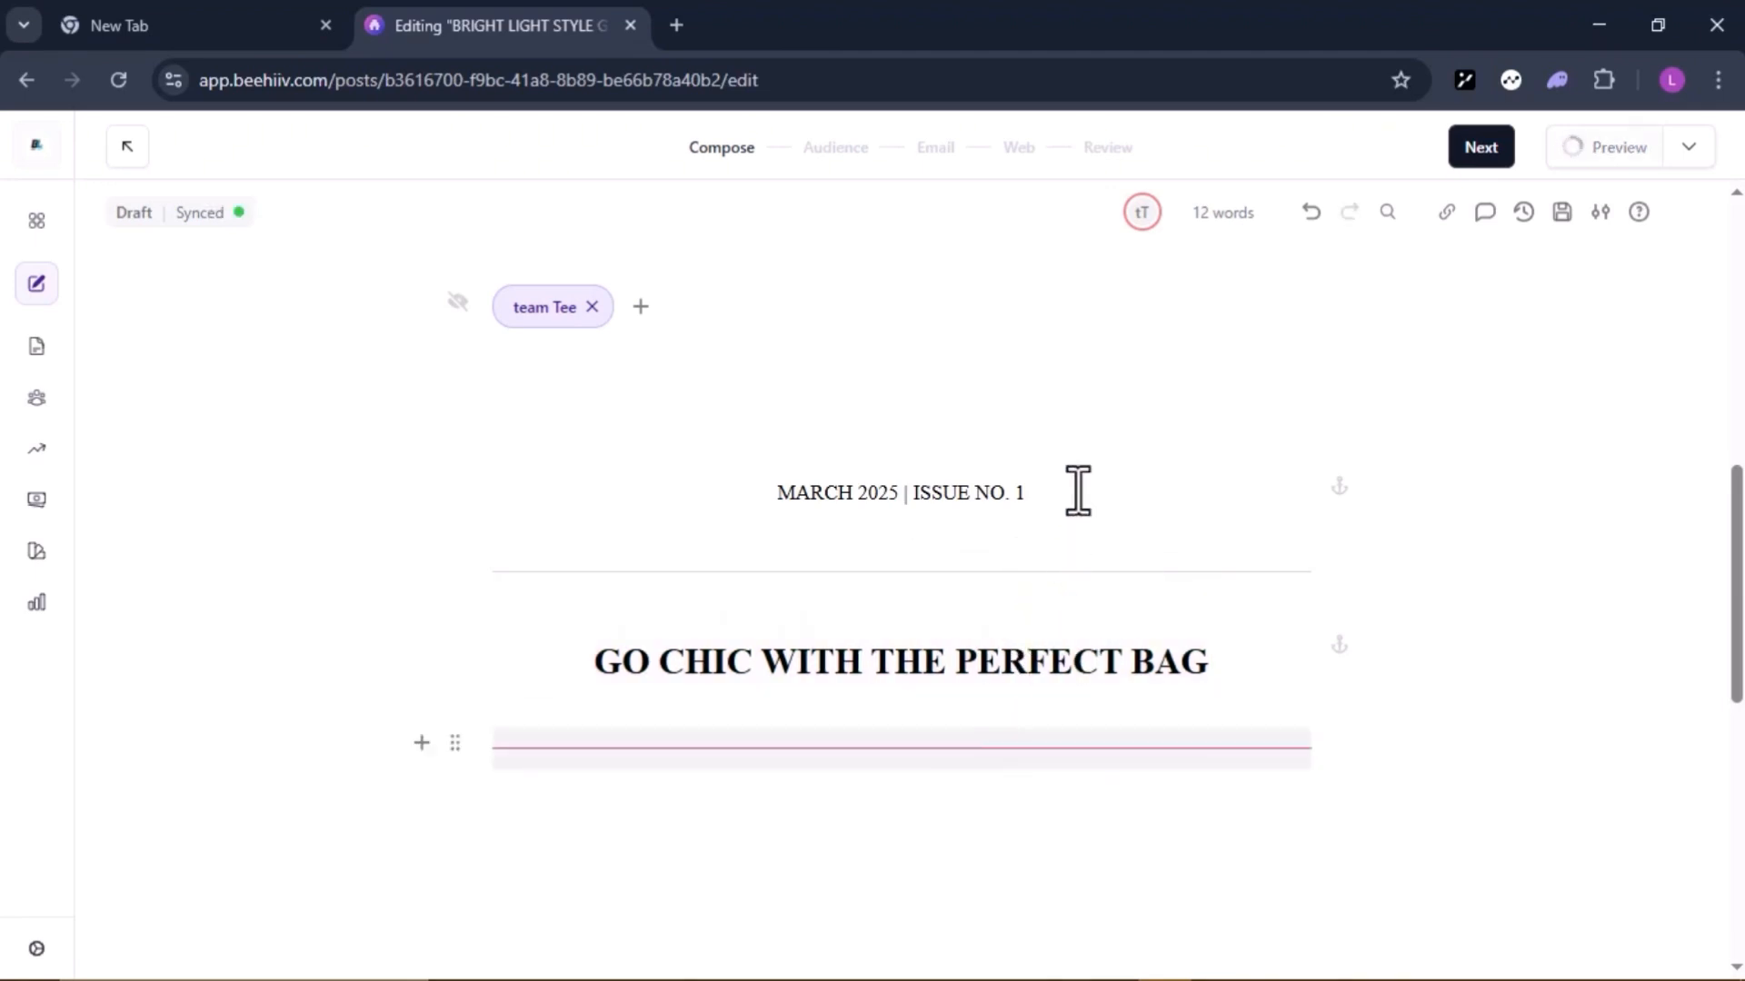
scroll(1111, 533, down, 3)
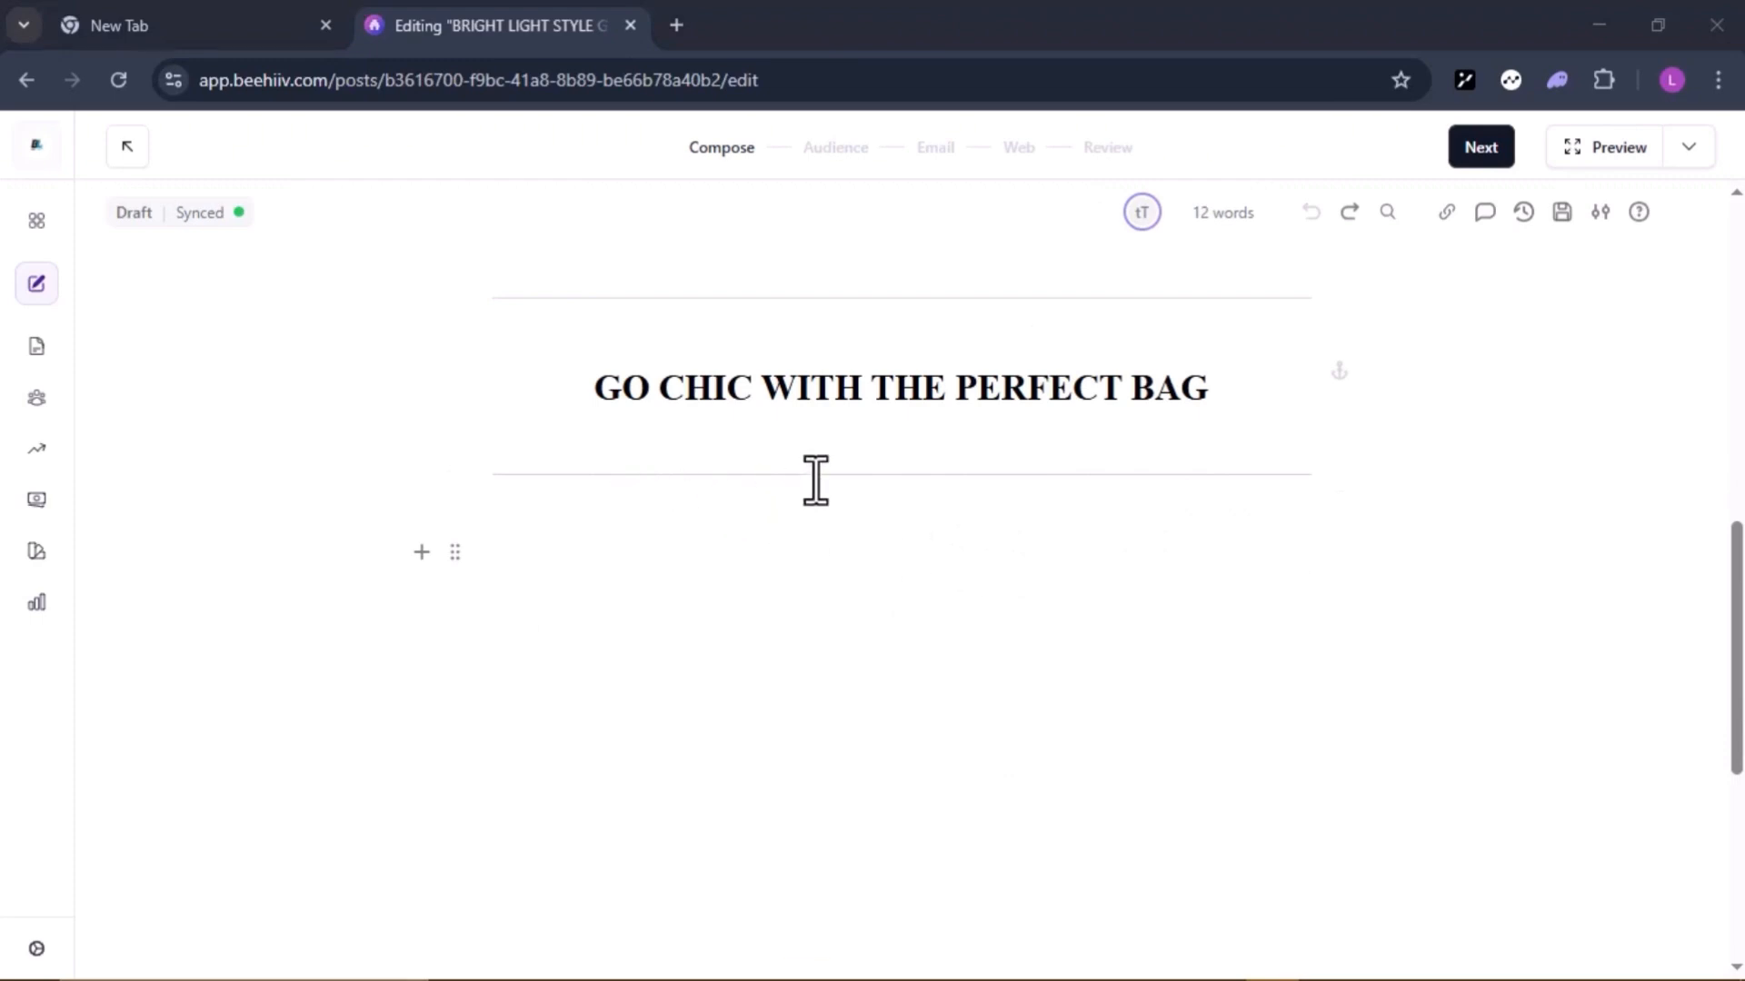
key(ctrl+shift+z)
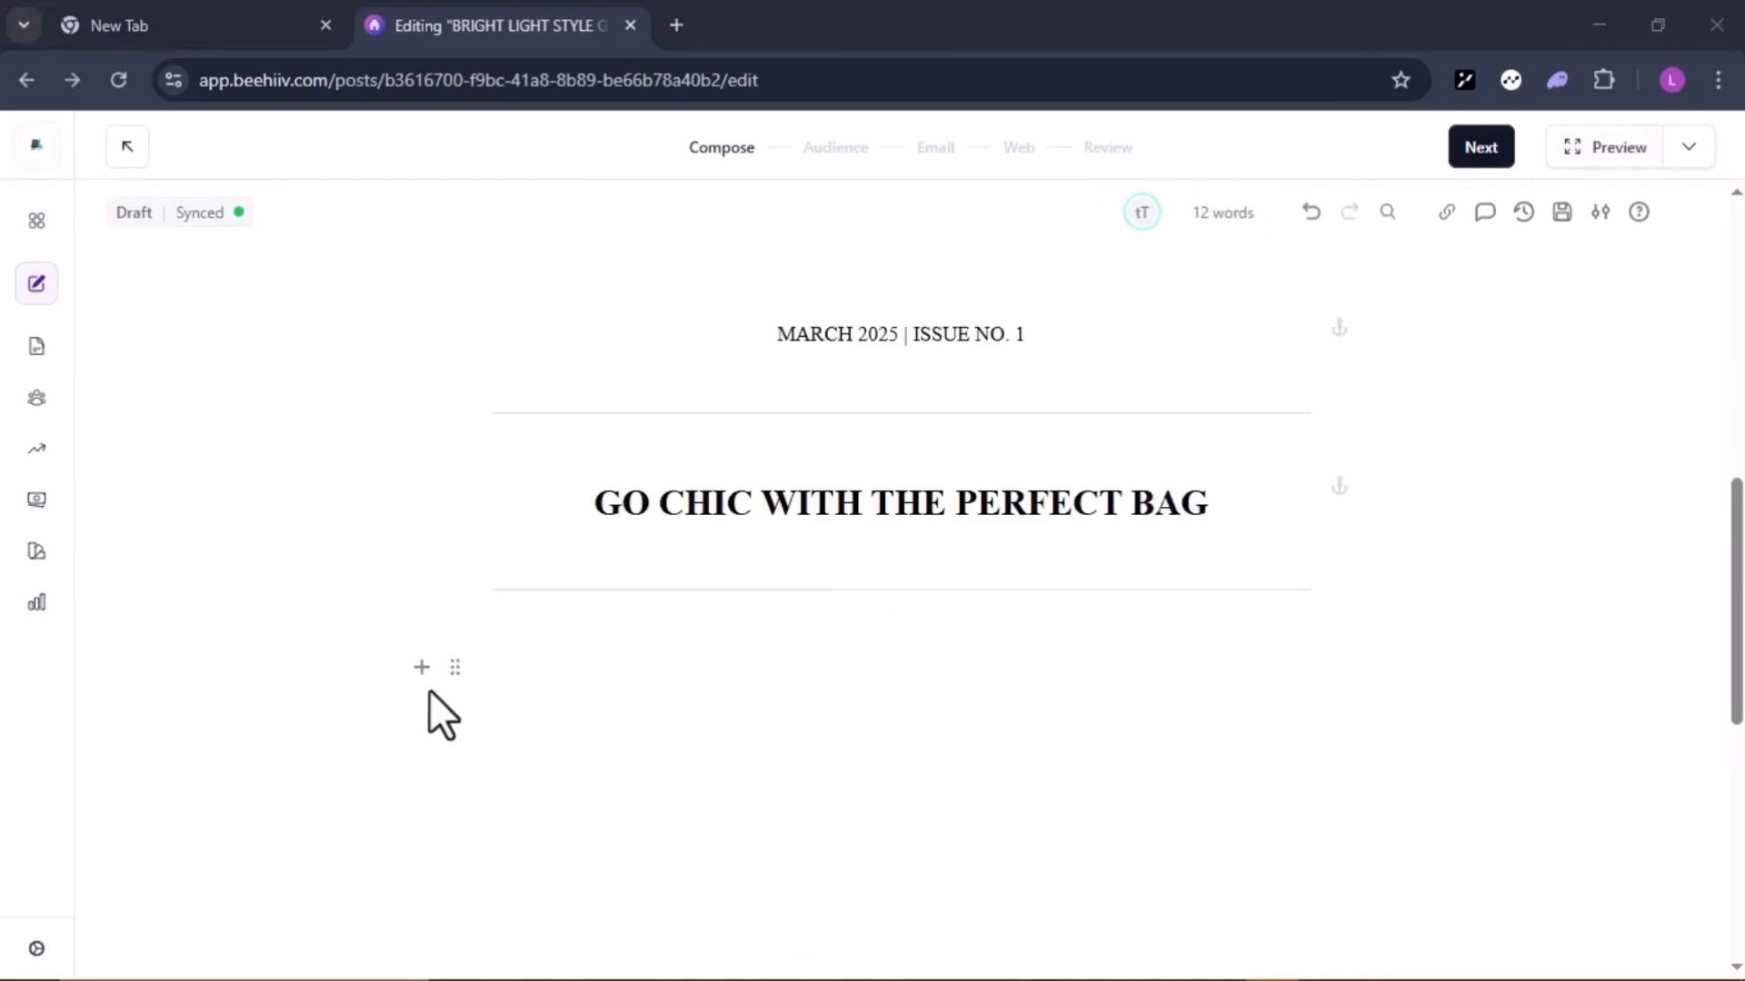
Insert an image block below the second content break and upload the leather handbag picture into it.
click(421, 668)
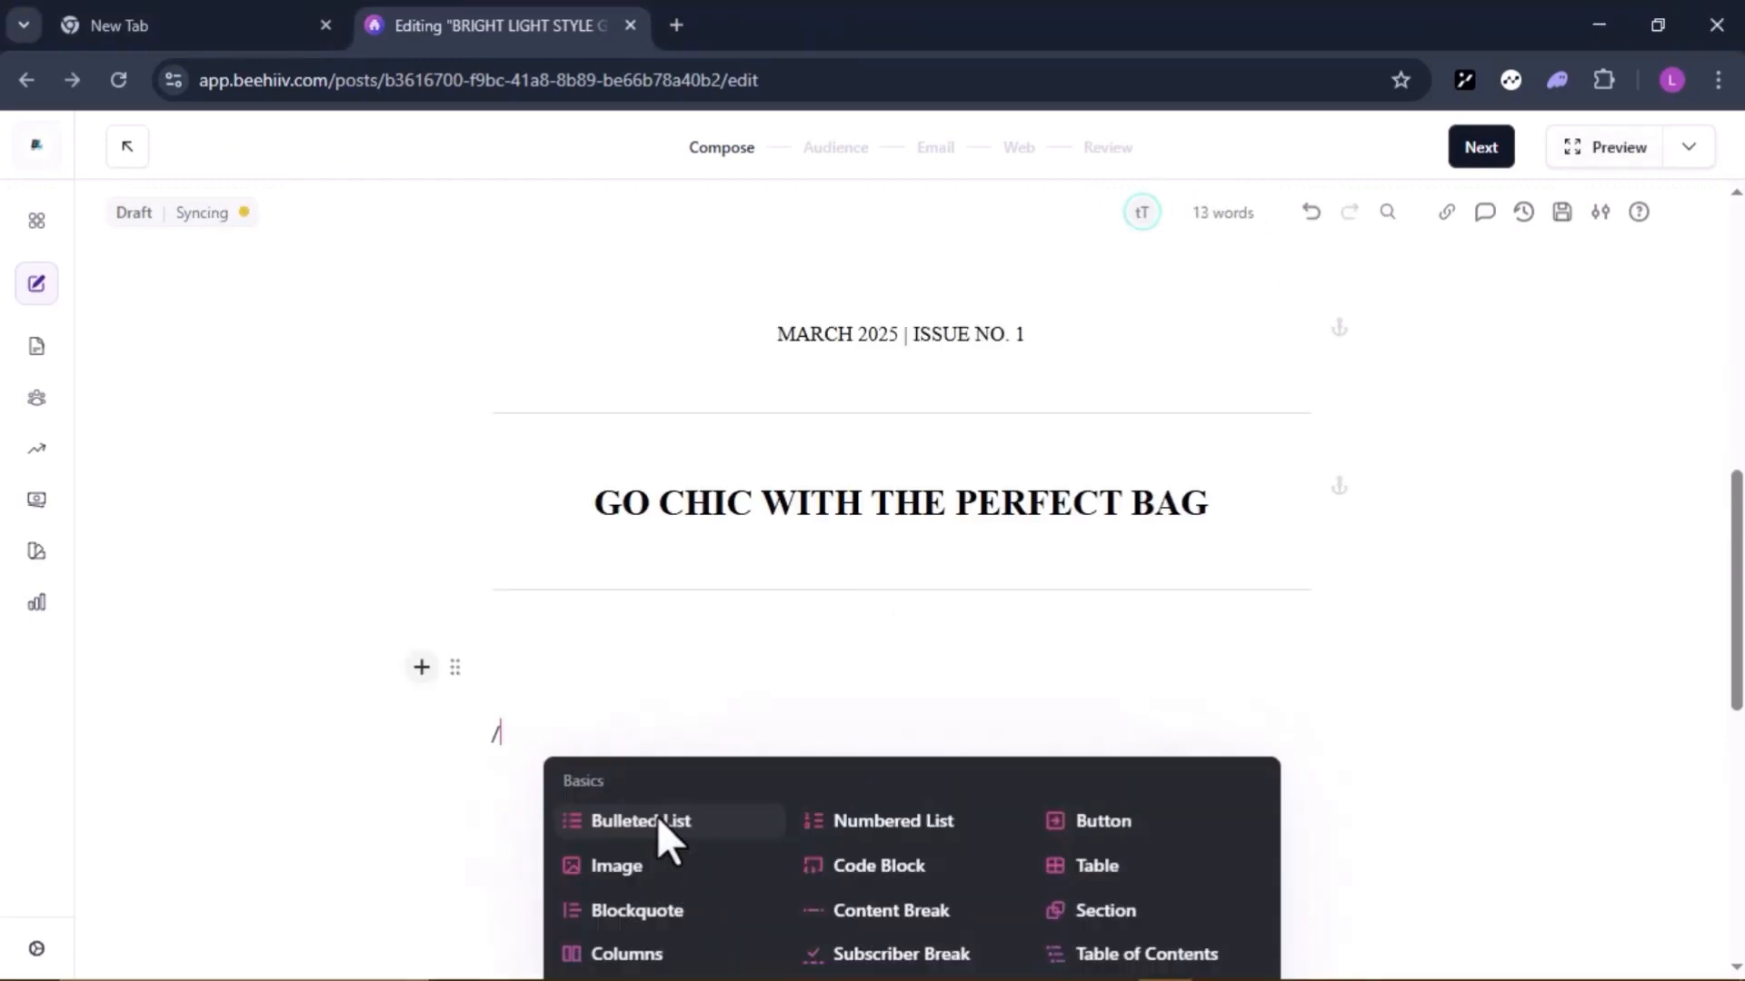
scroll(657, 816, down, 2)
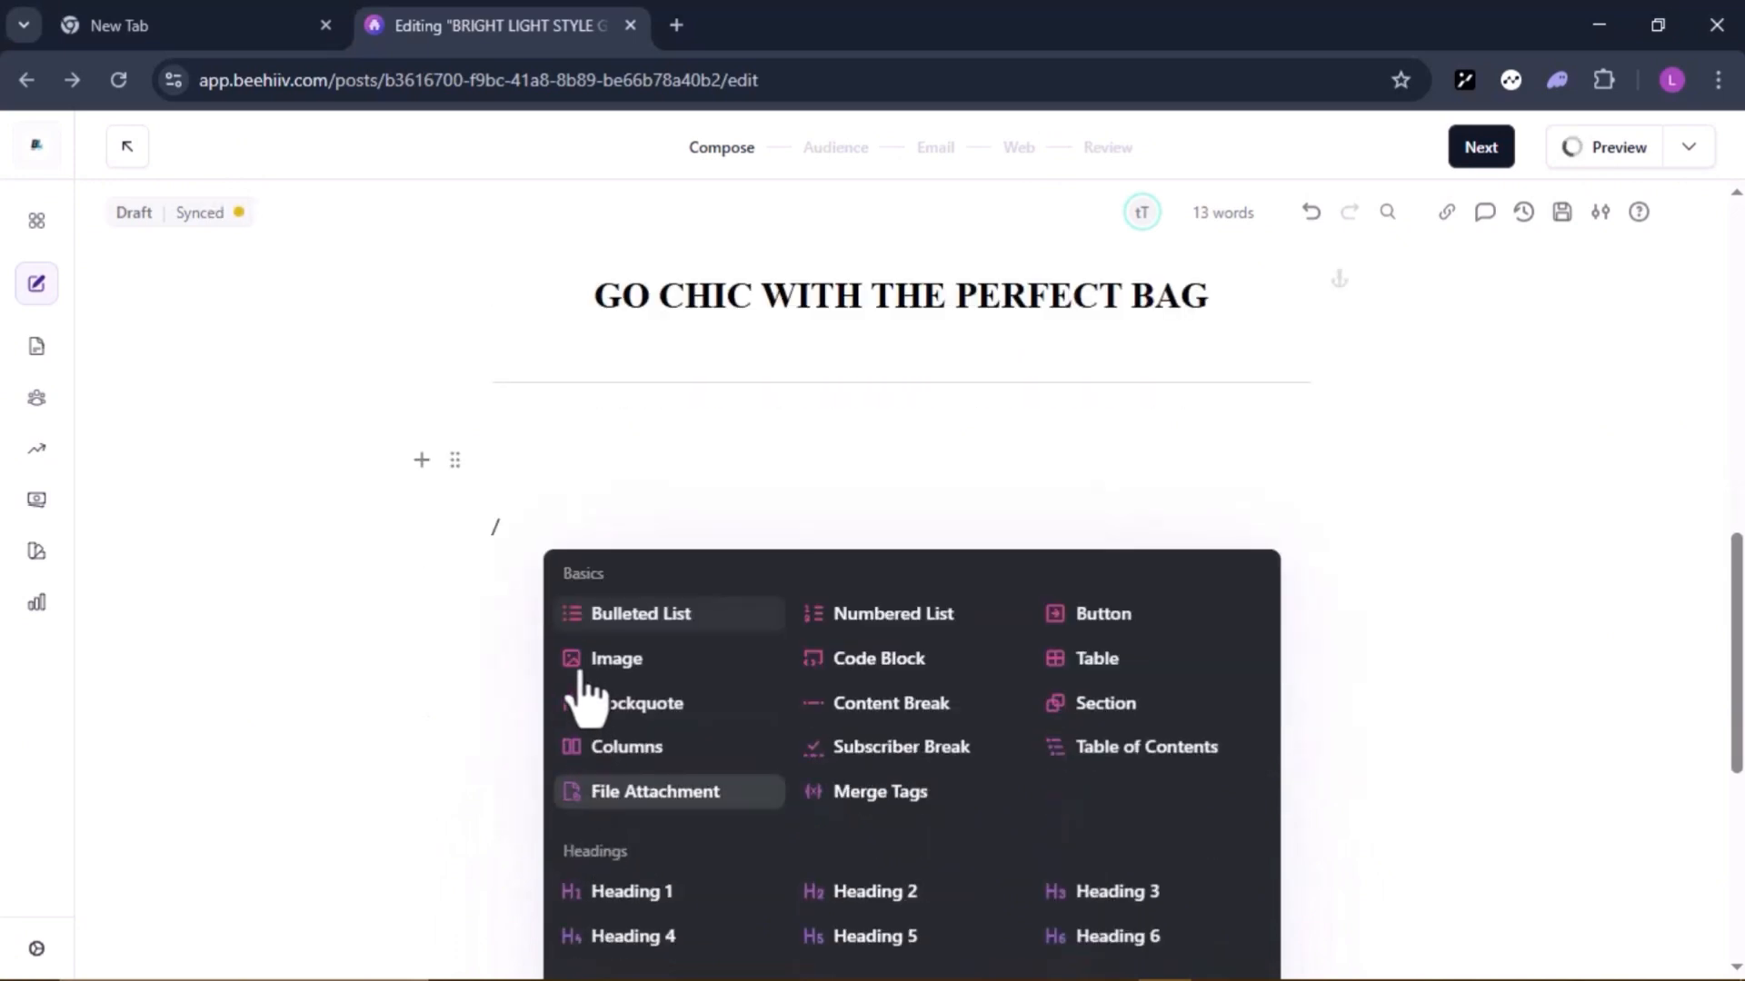
click(579, 663)
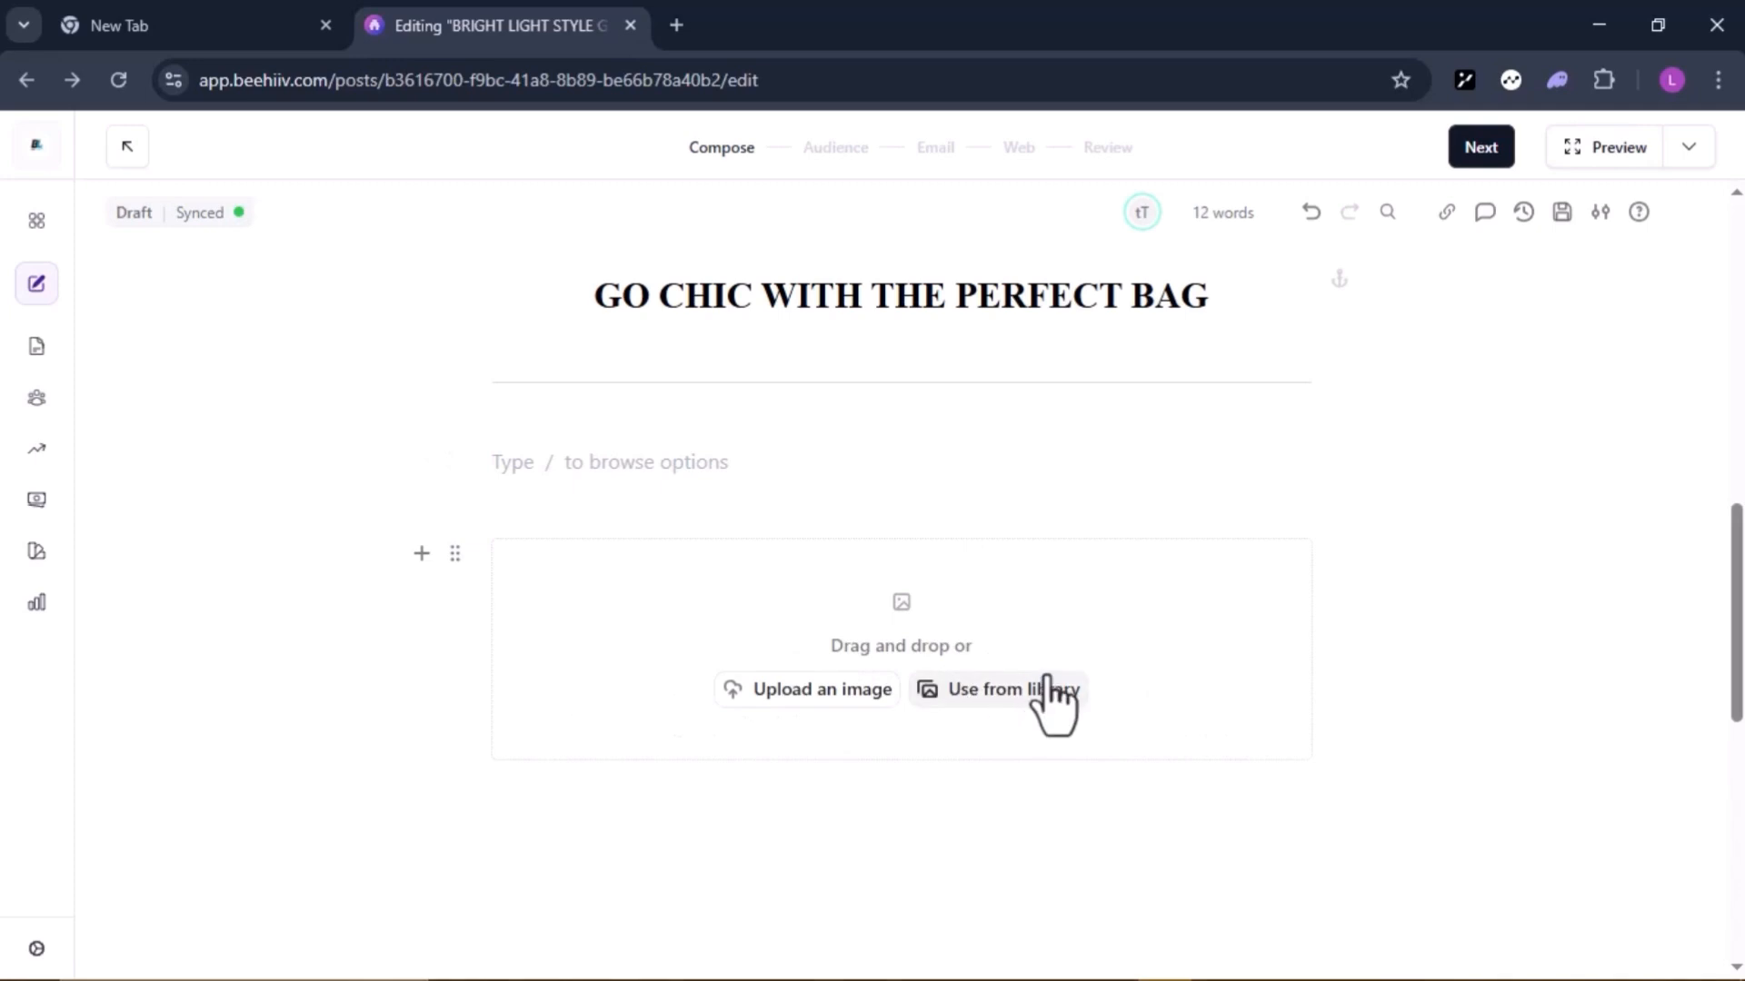
click(823, 695)
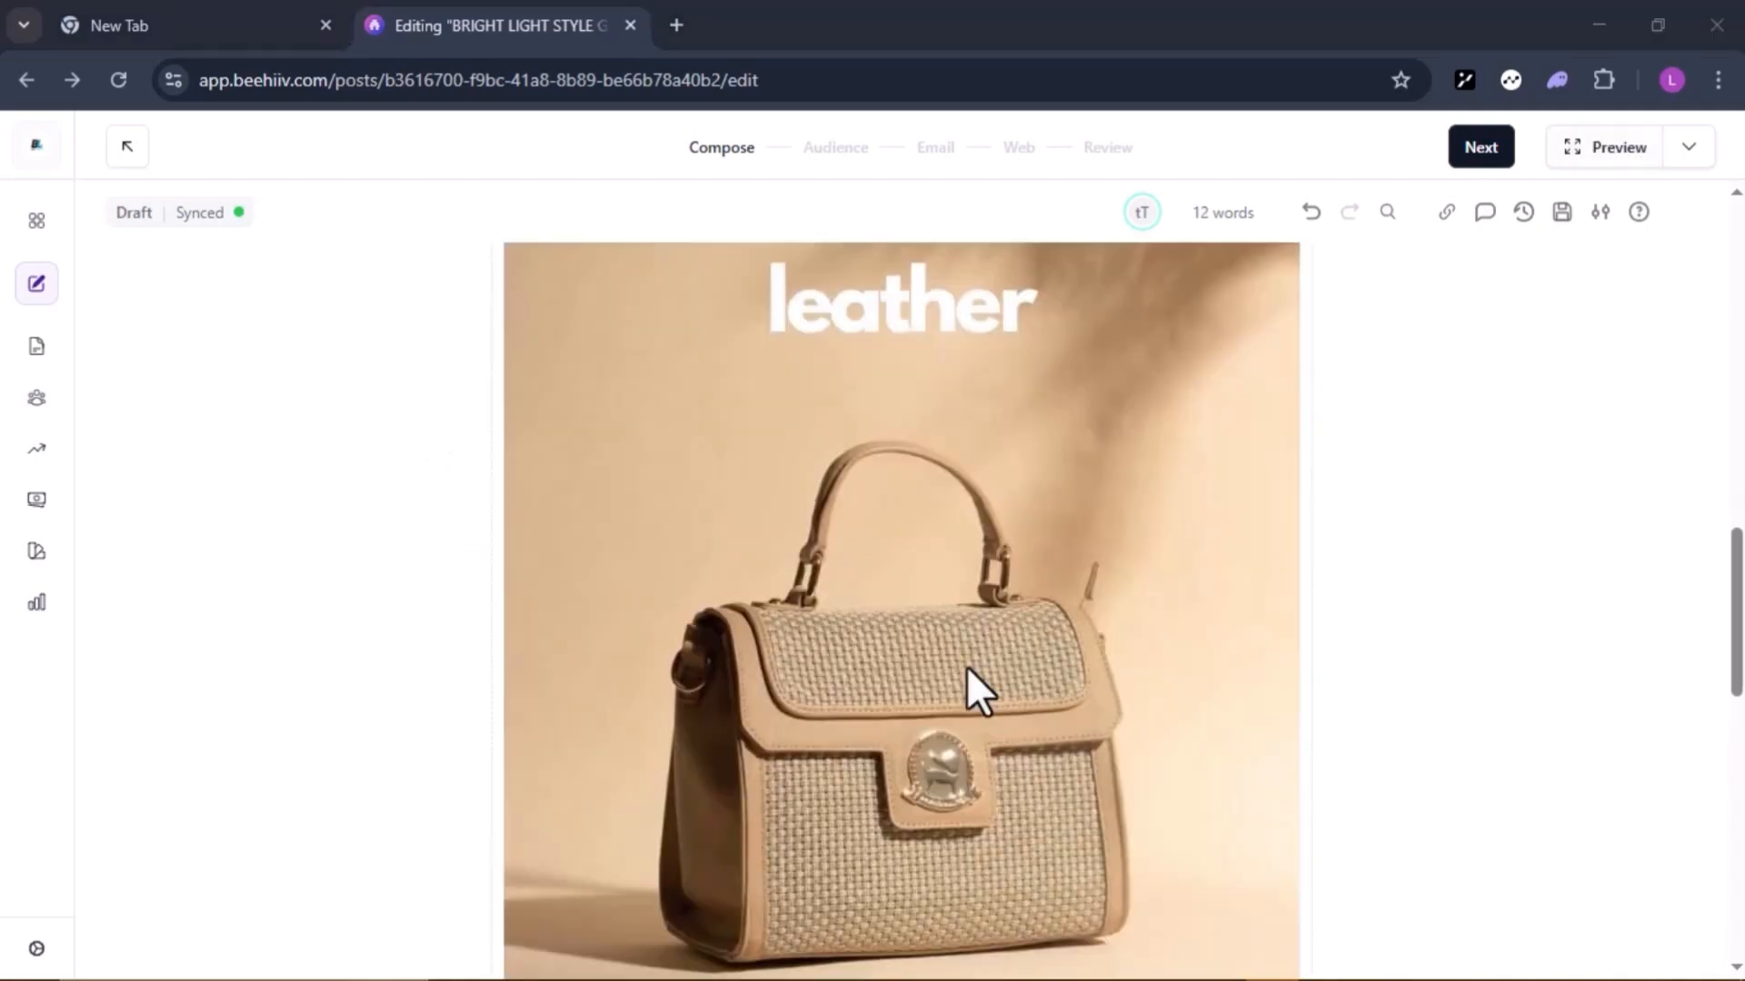
scroll(967, 667, up, 4)
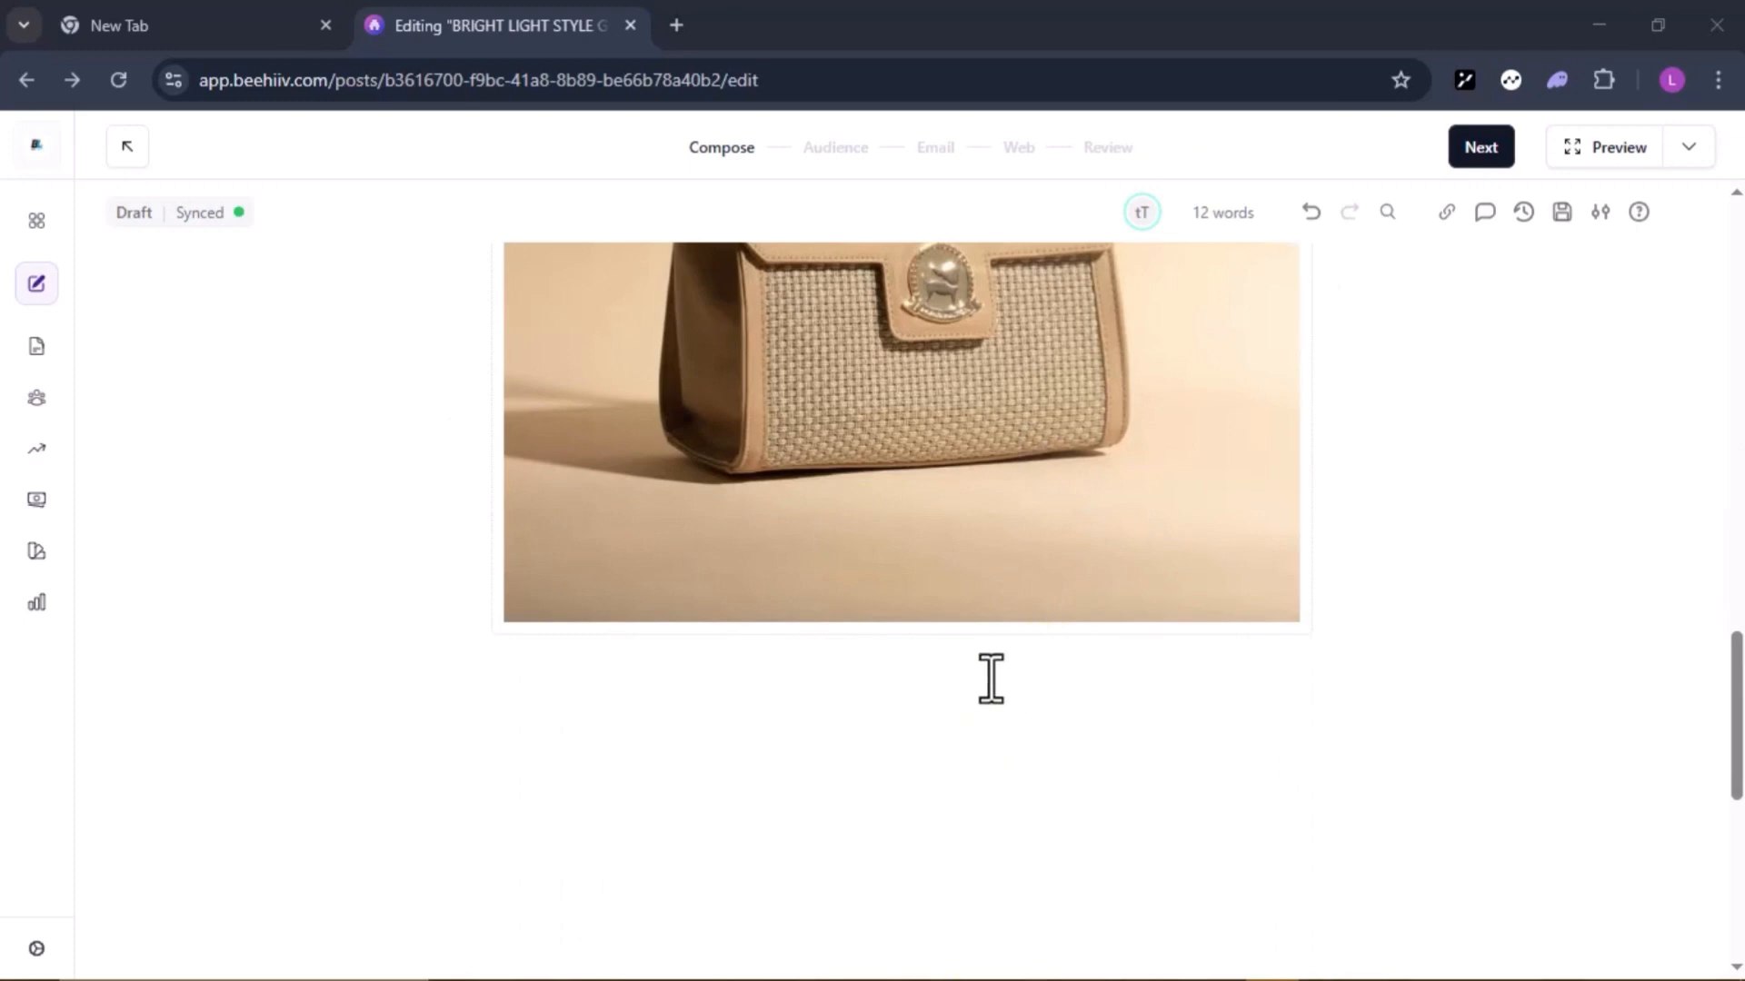
Paste the bag article below the handbag image, from "Yes, the right bag can transform your entire look!" to the Mini Crossbody line.
click(951, 666)
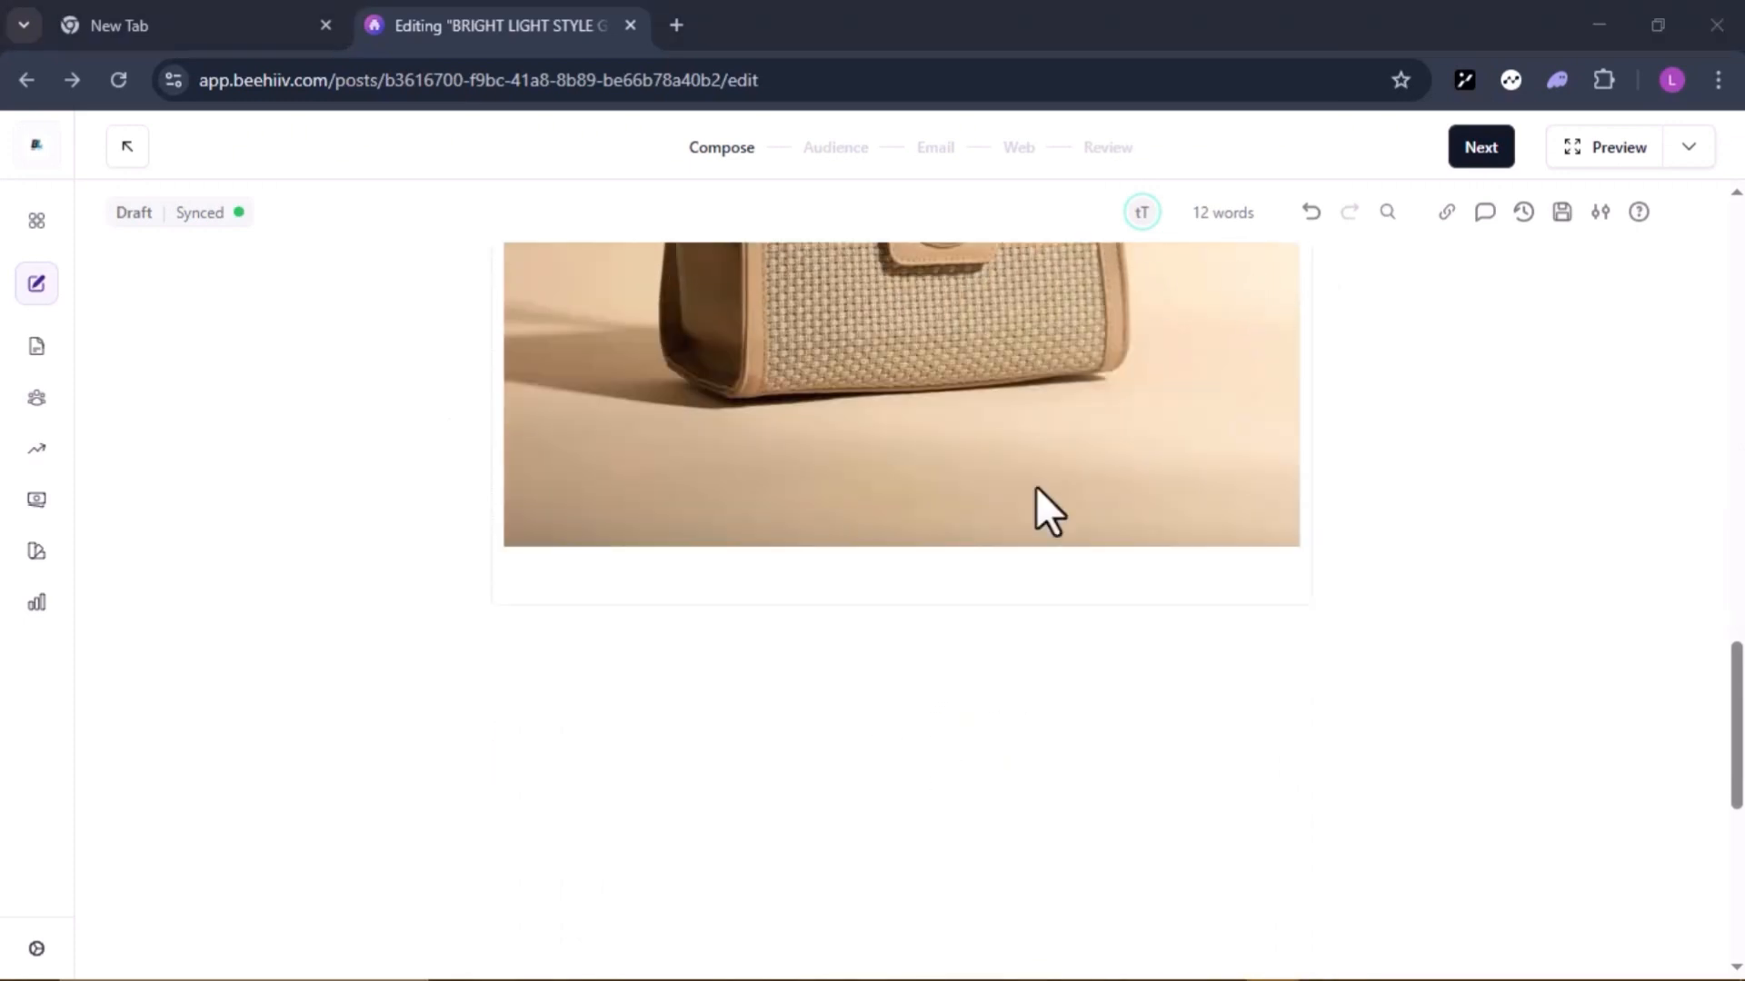
scroll(889, 716, down, 1)
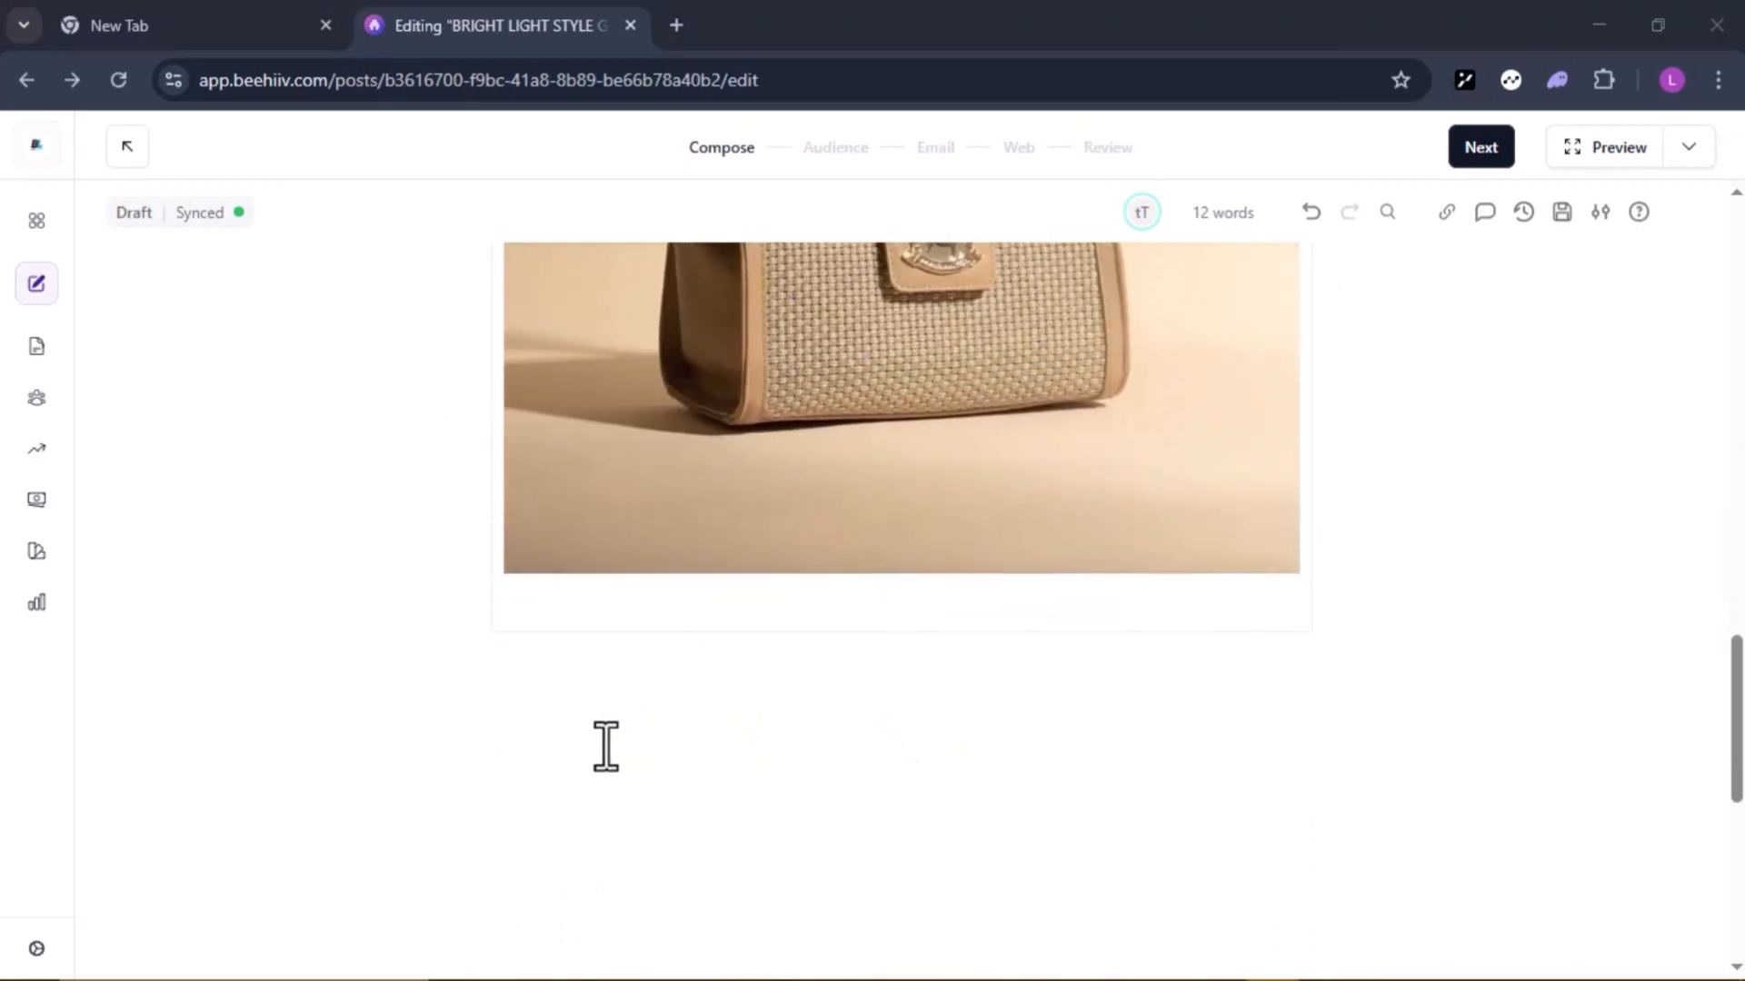
click(568, 674)
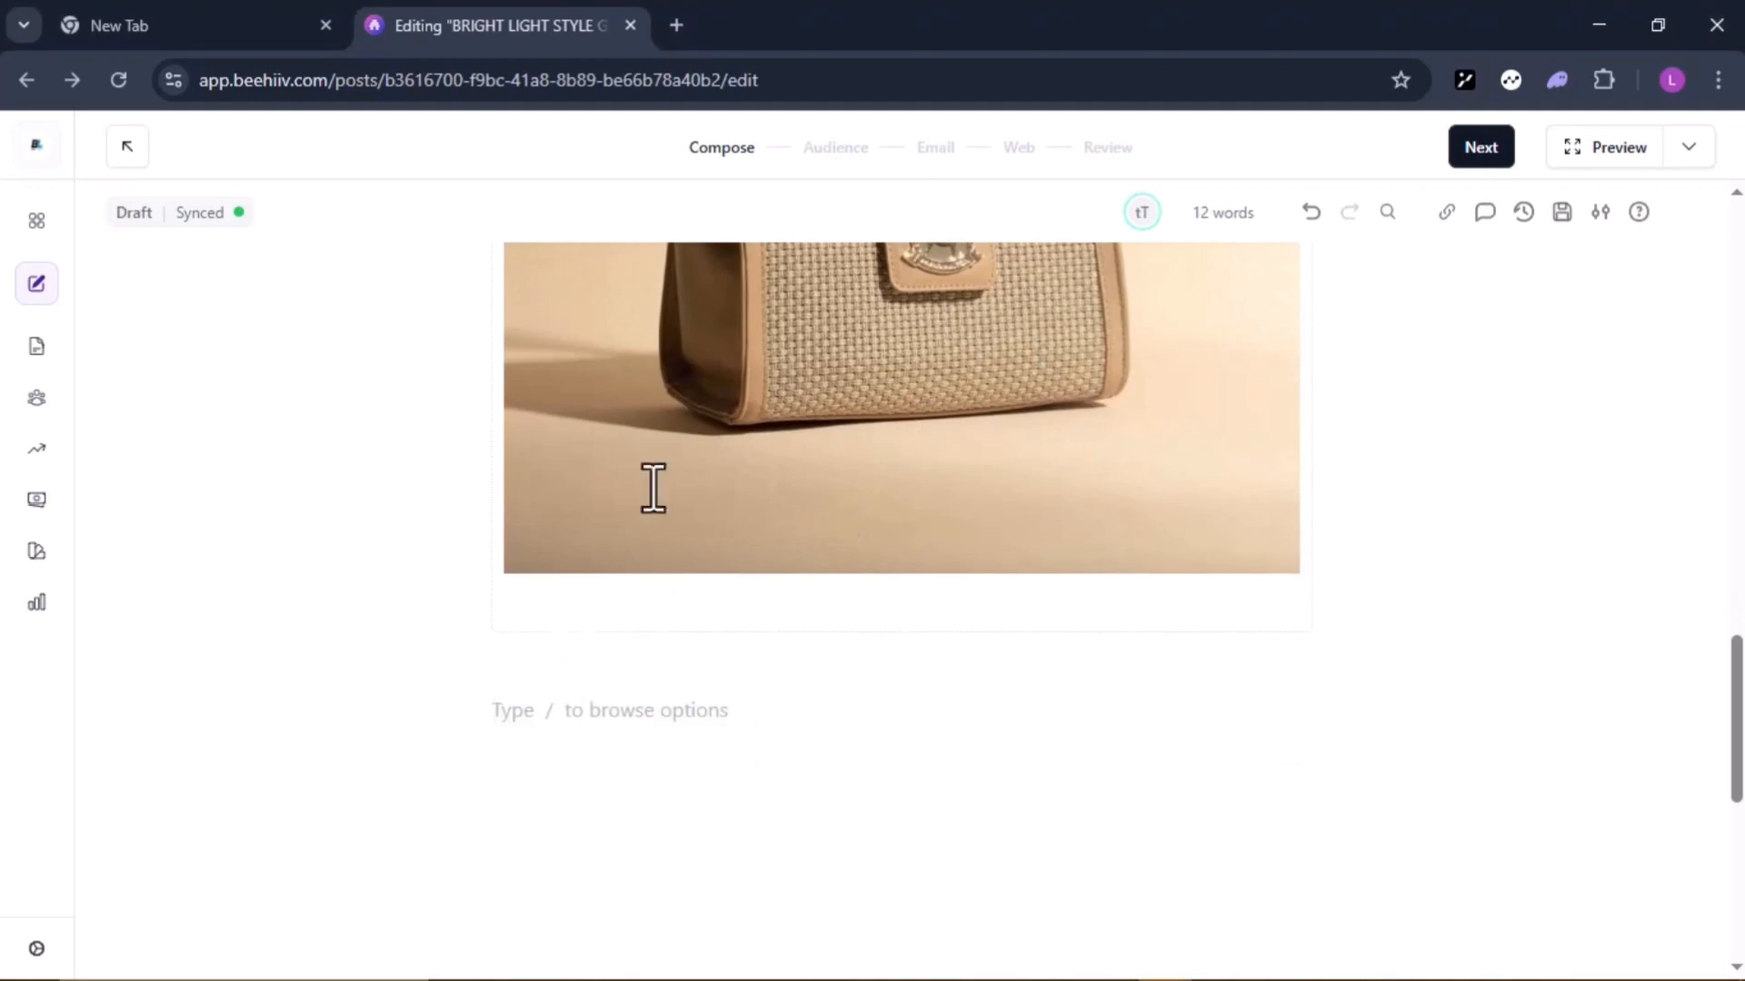
key(ctrl+v)
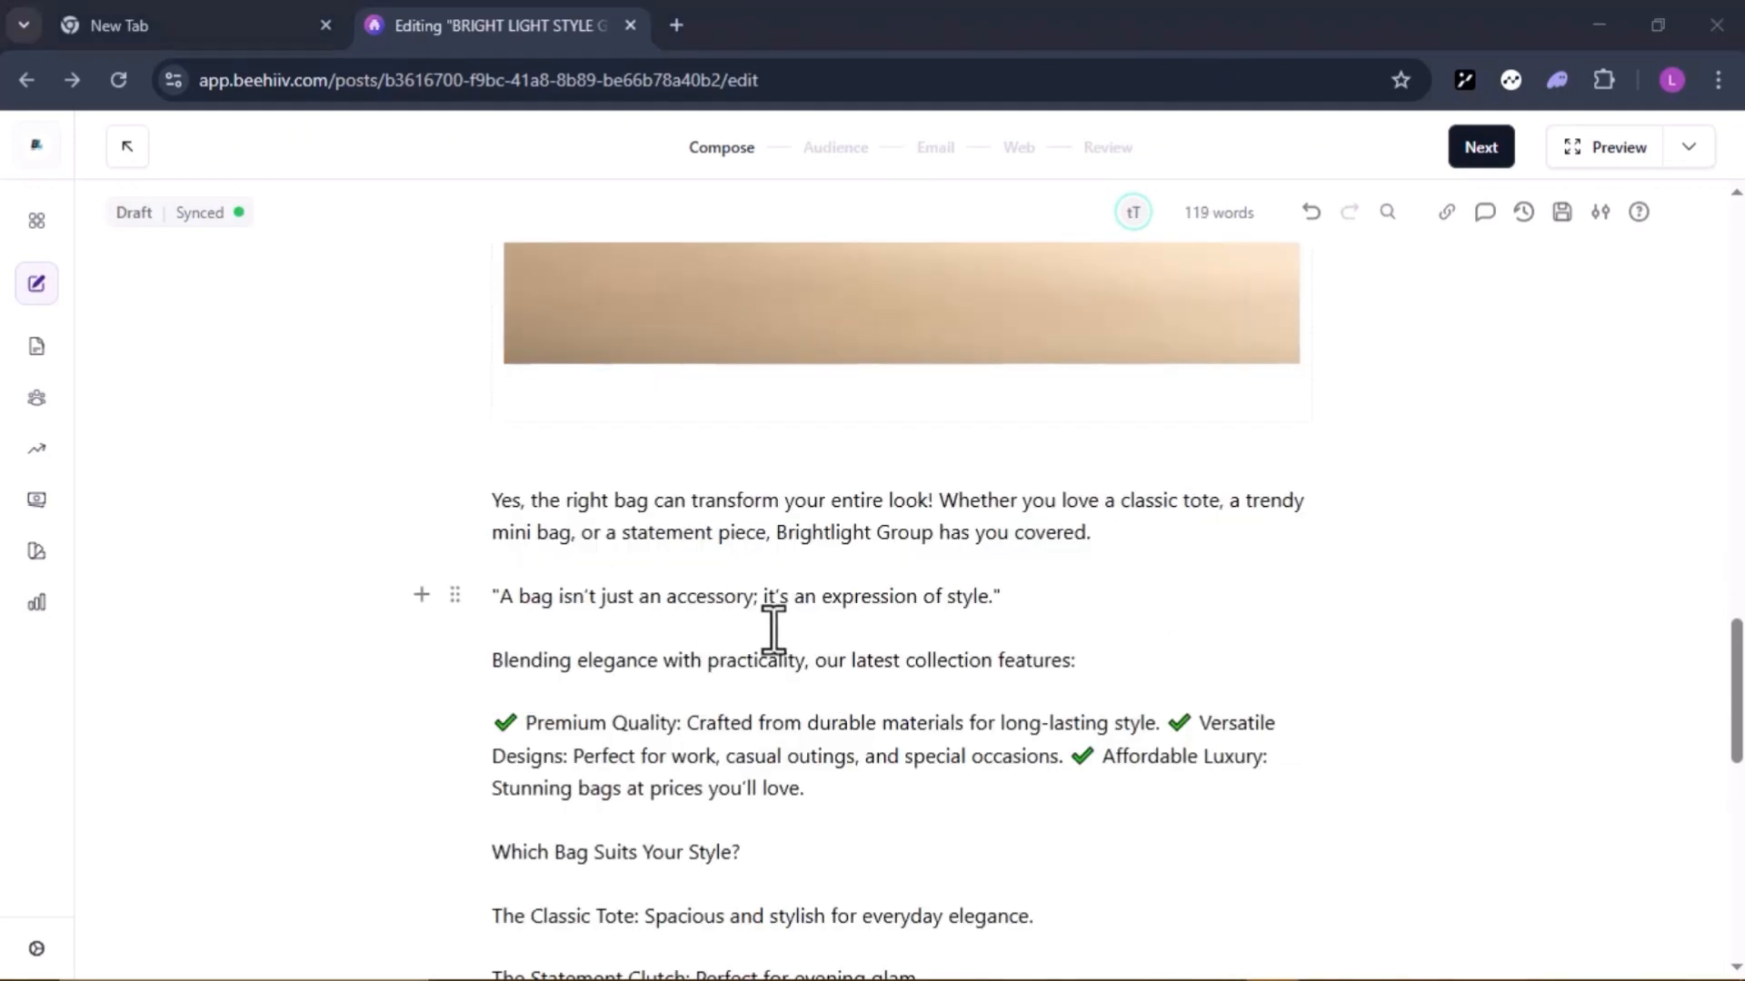
scroll(773, 627, down, 1)
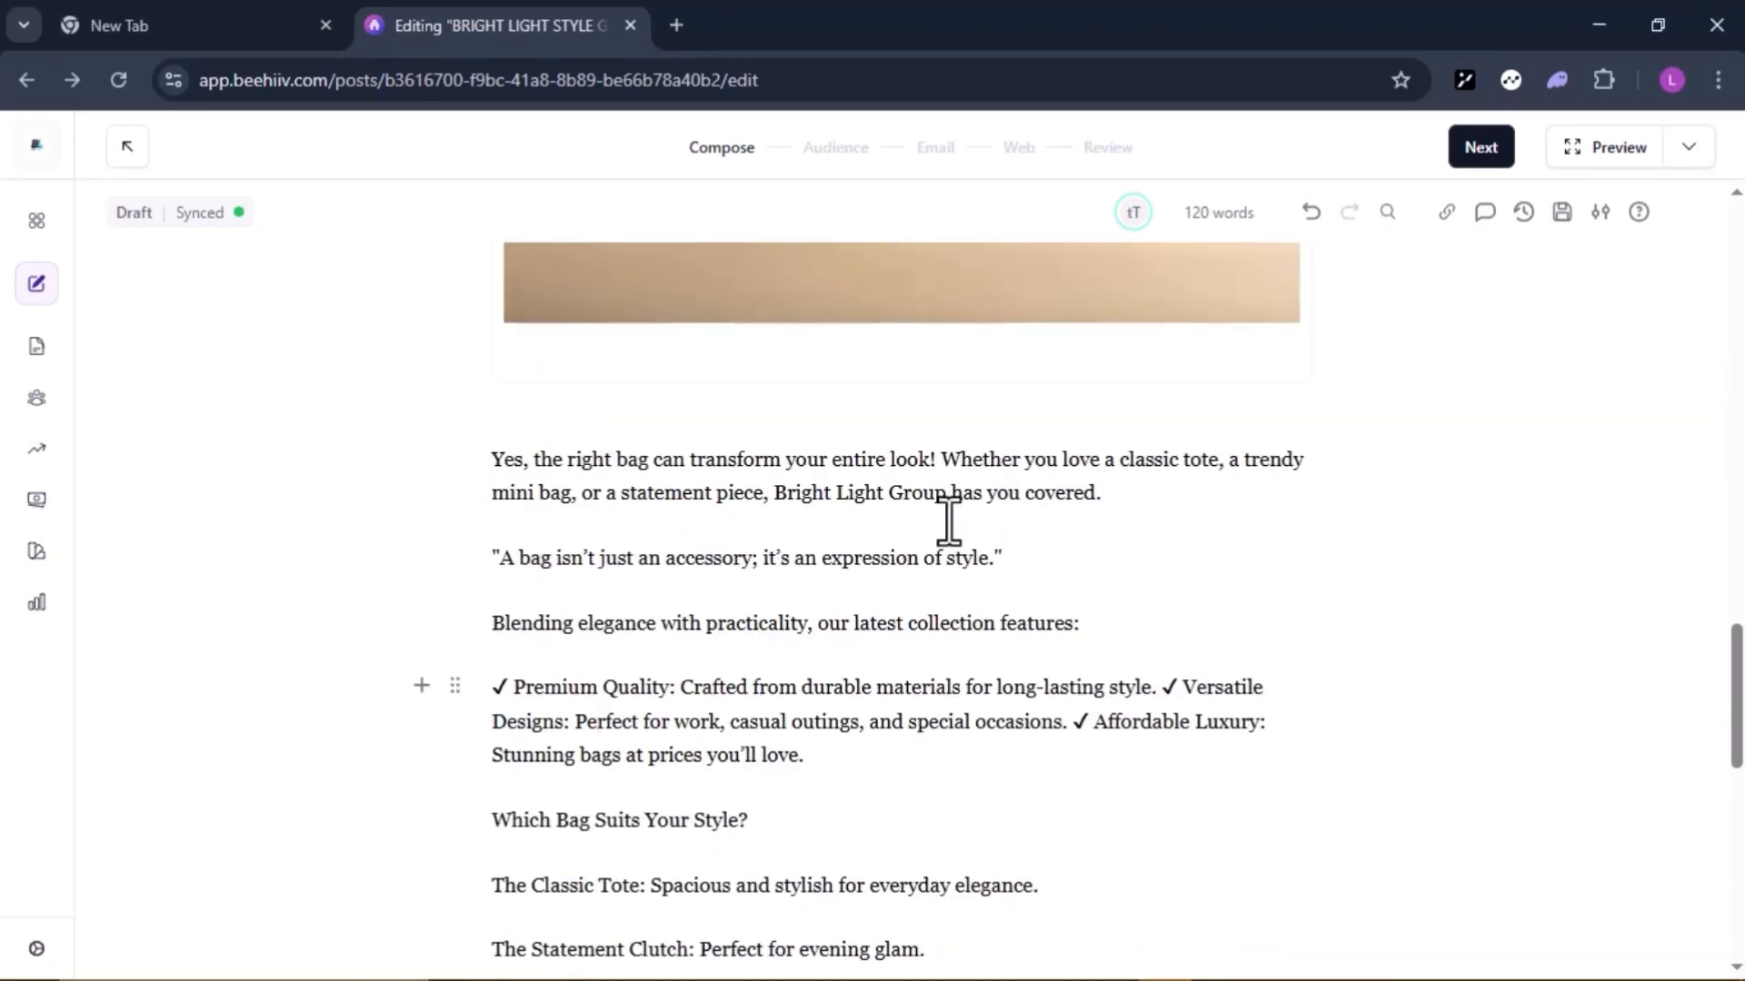
scroll(949, 520, down, 2)
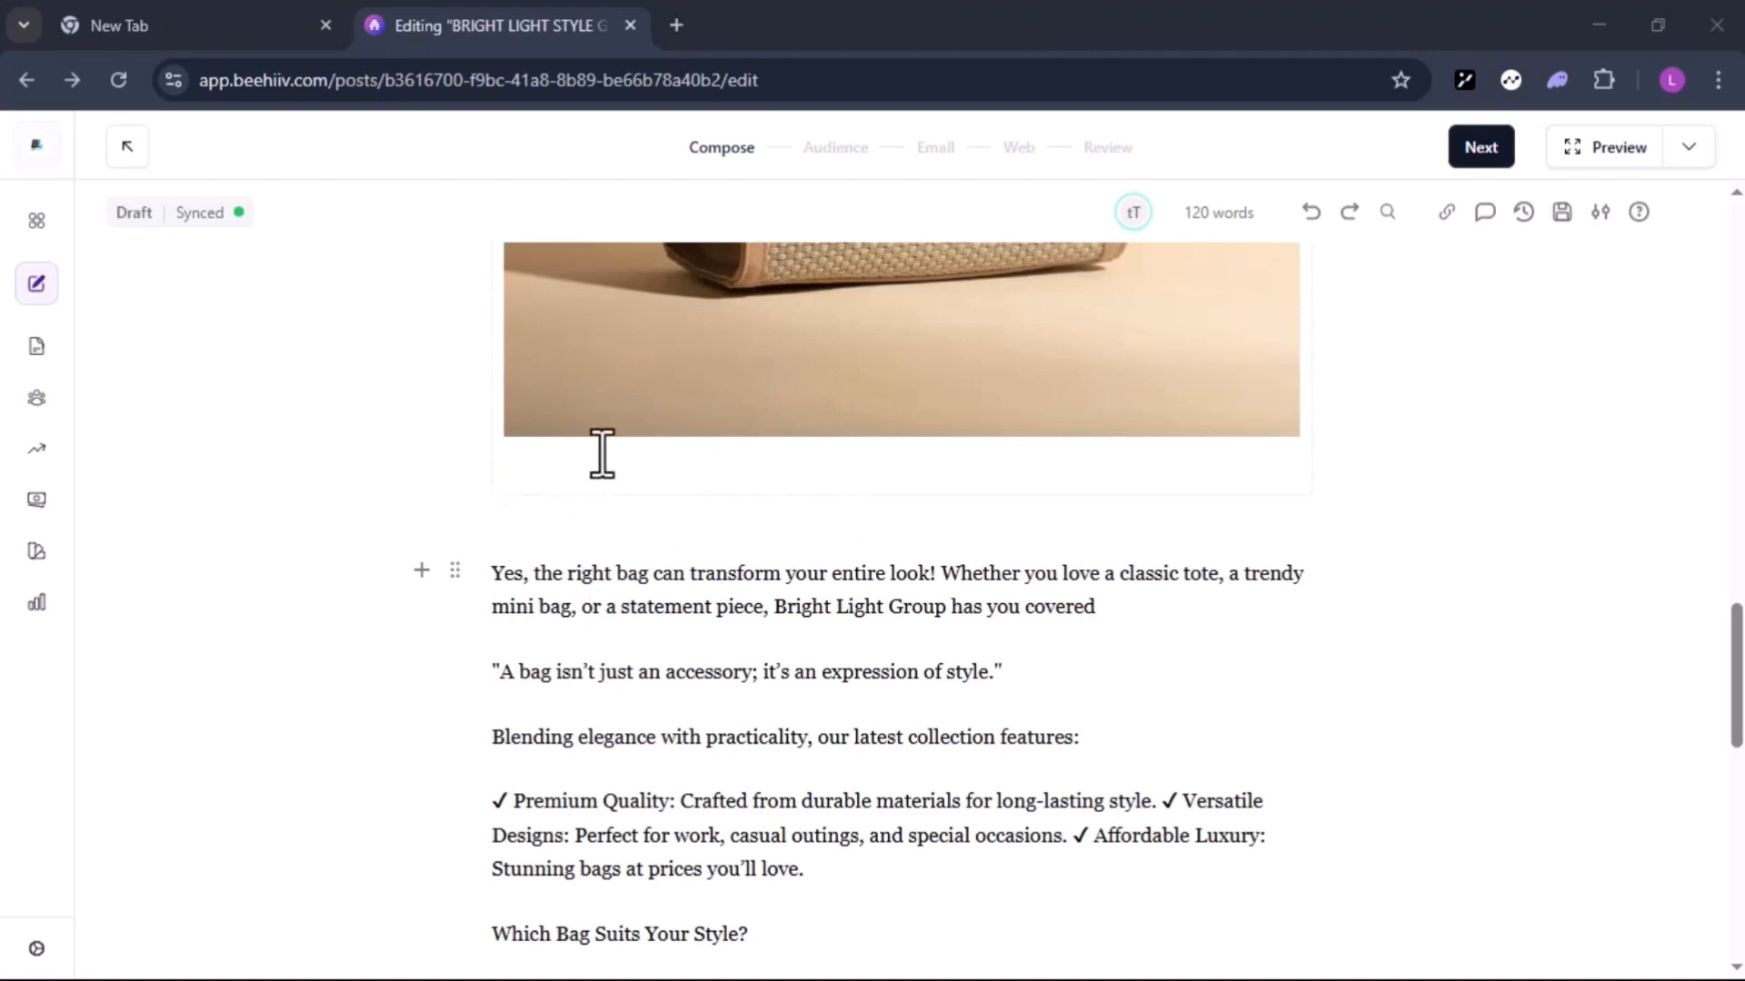
Insert a centered custom button labeled "SHOP NOW" between the handbag image and the article text.
click(421, 569)
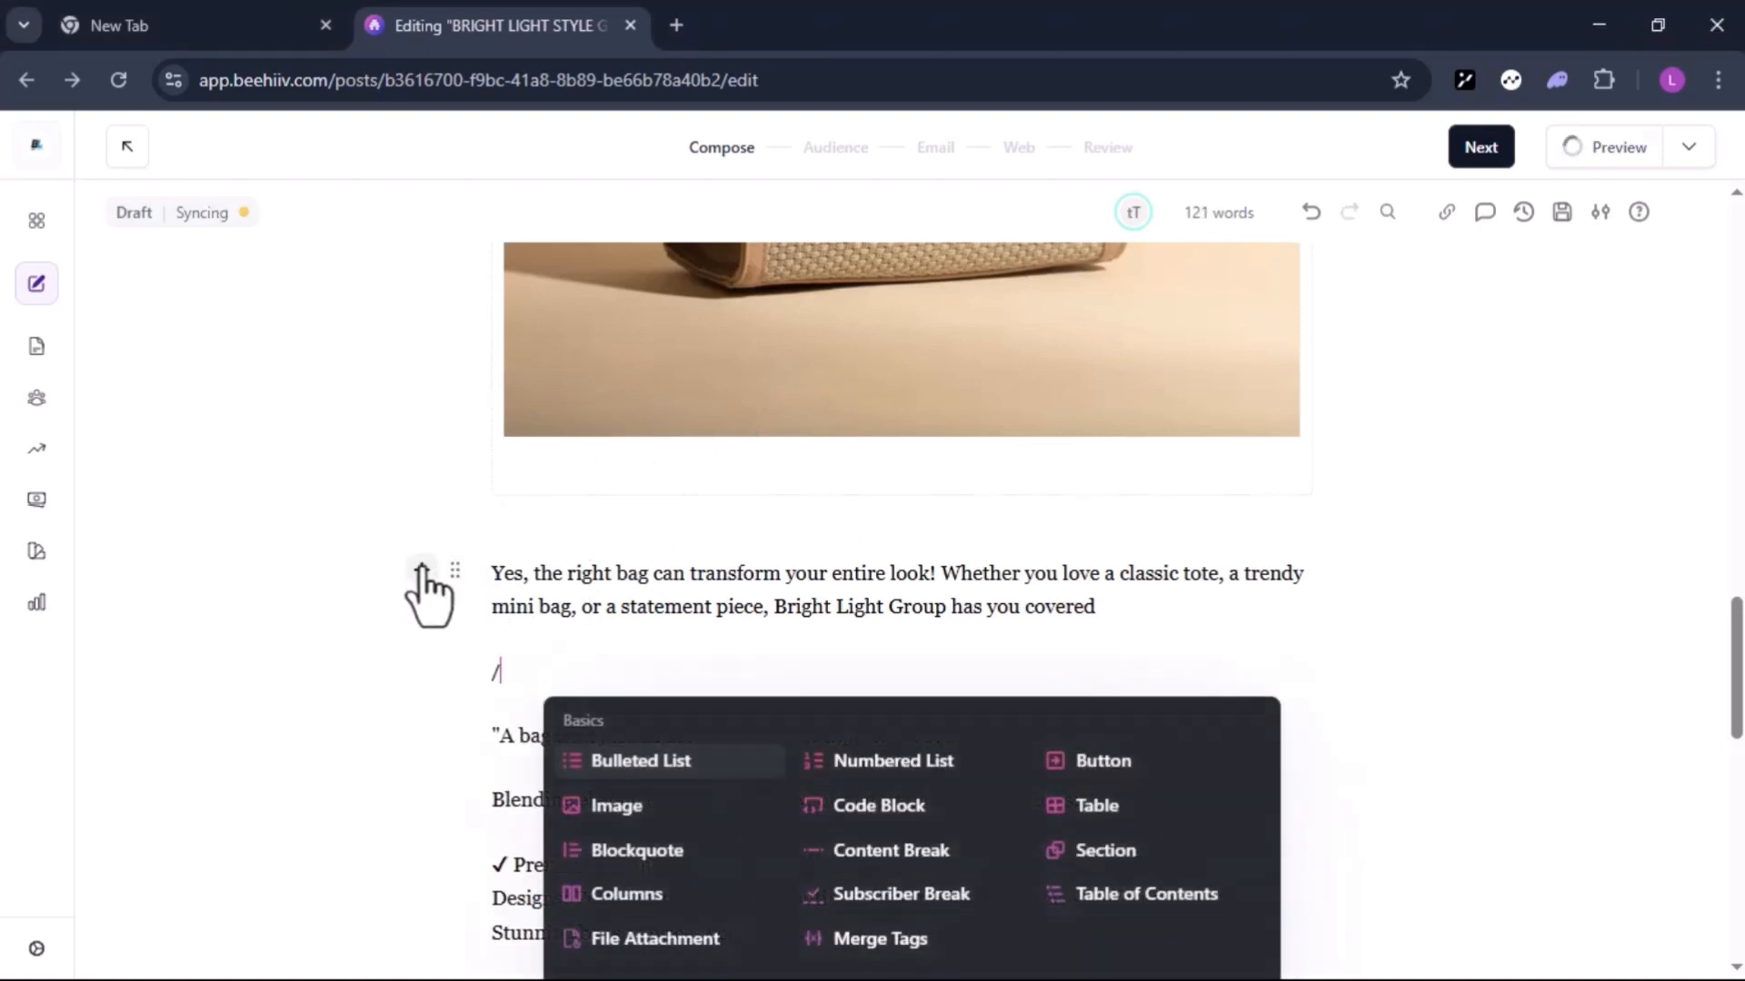
click(1127, 775)
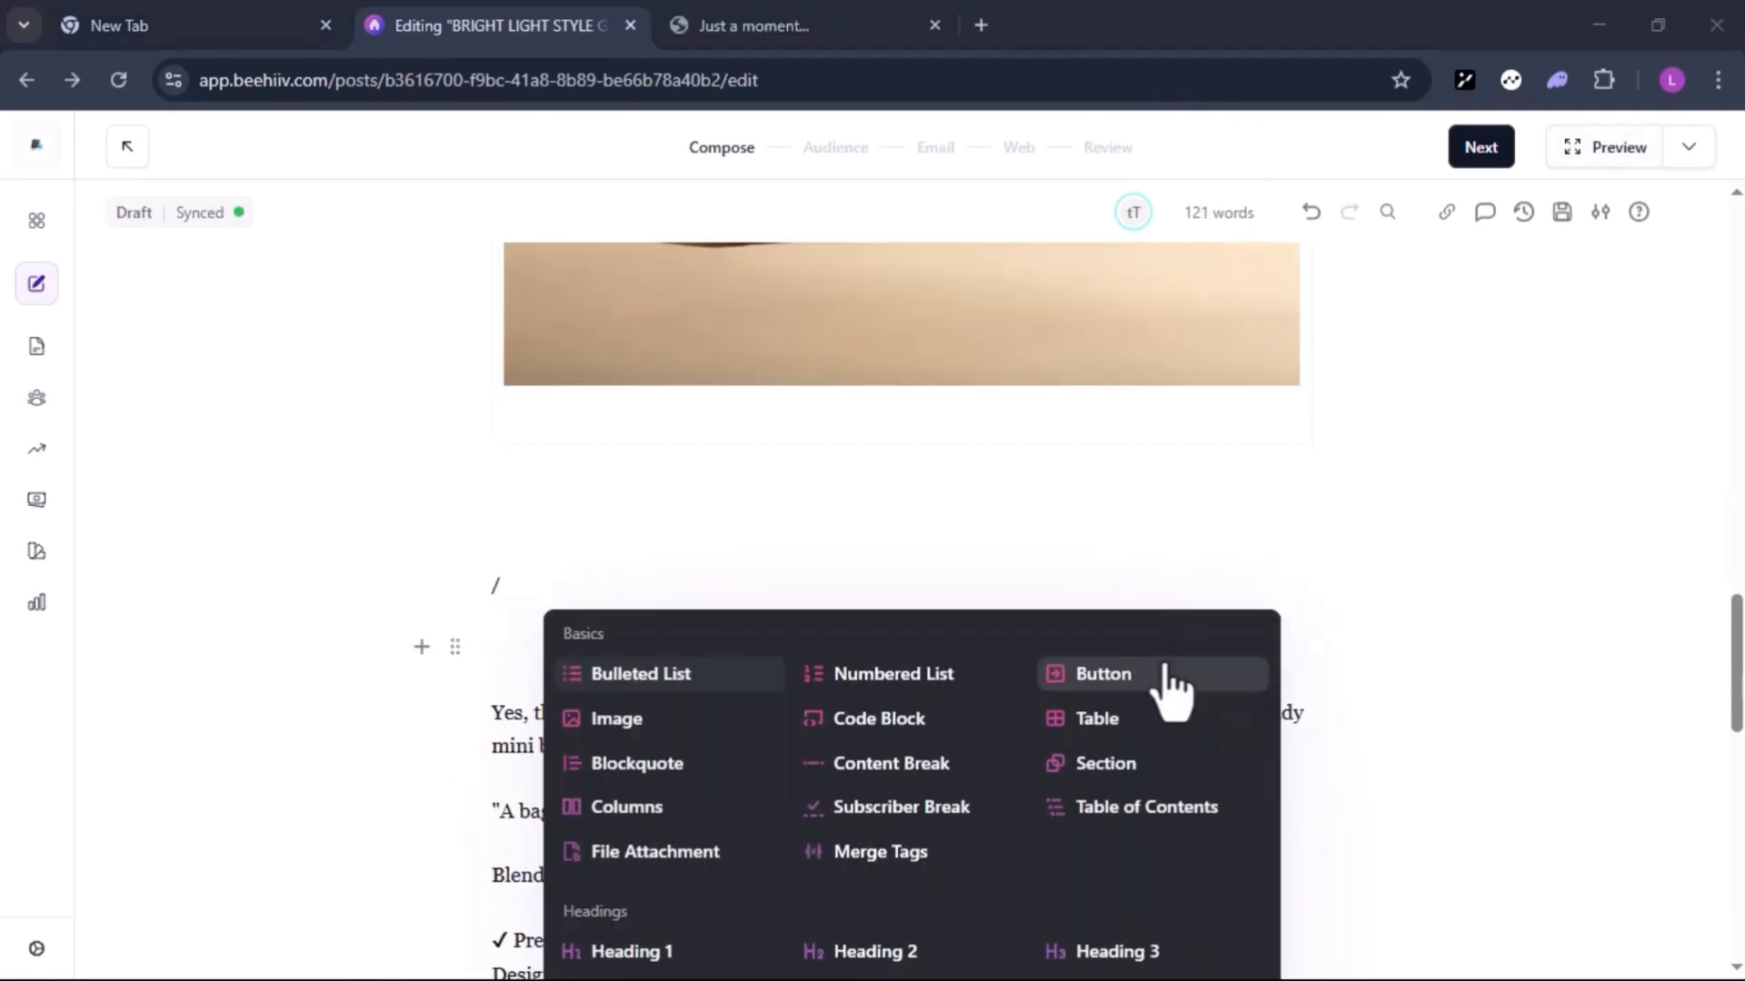
click(1161, 672)
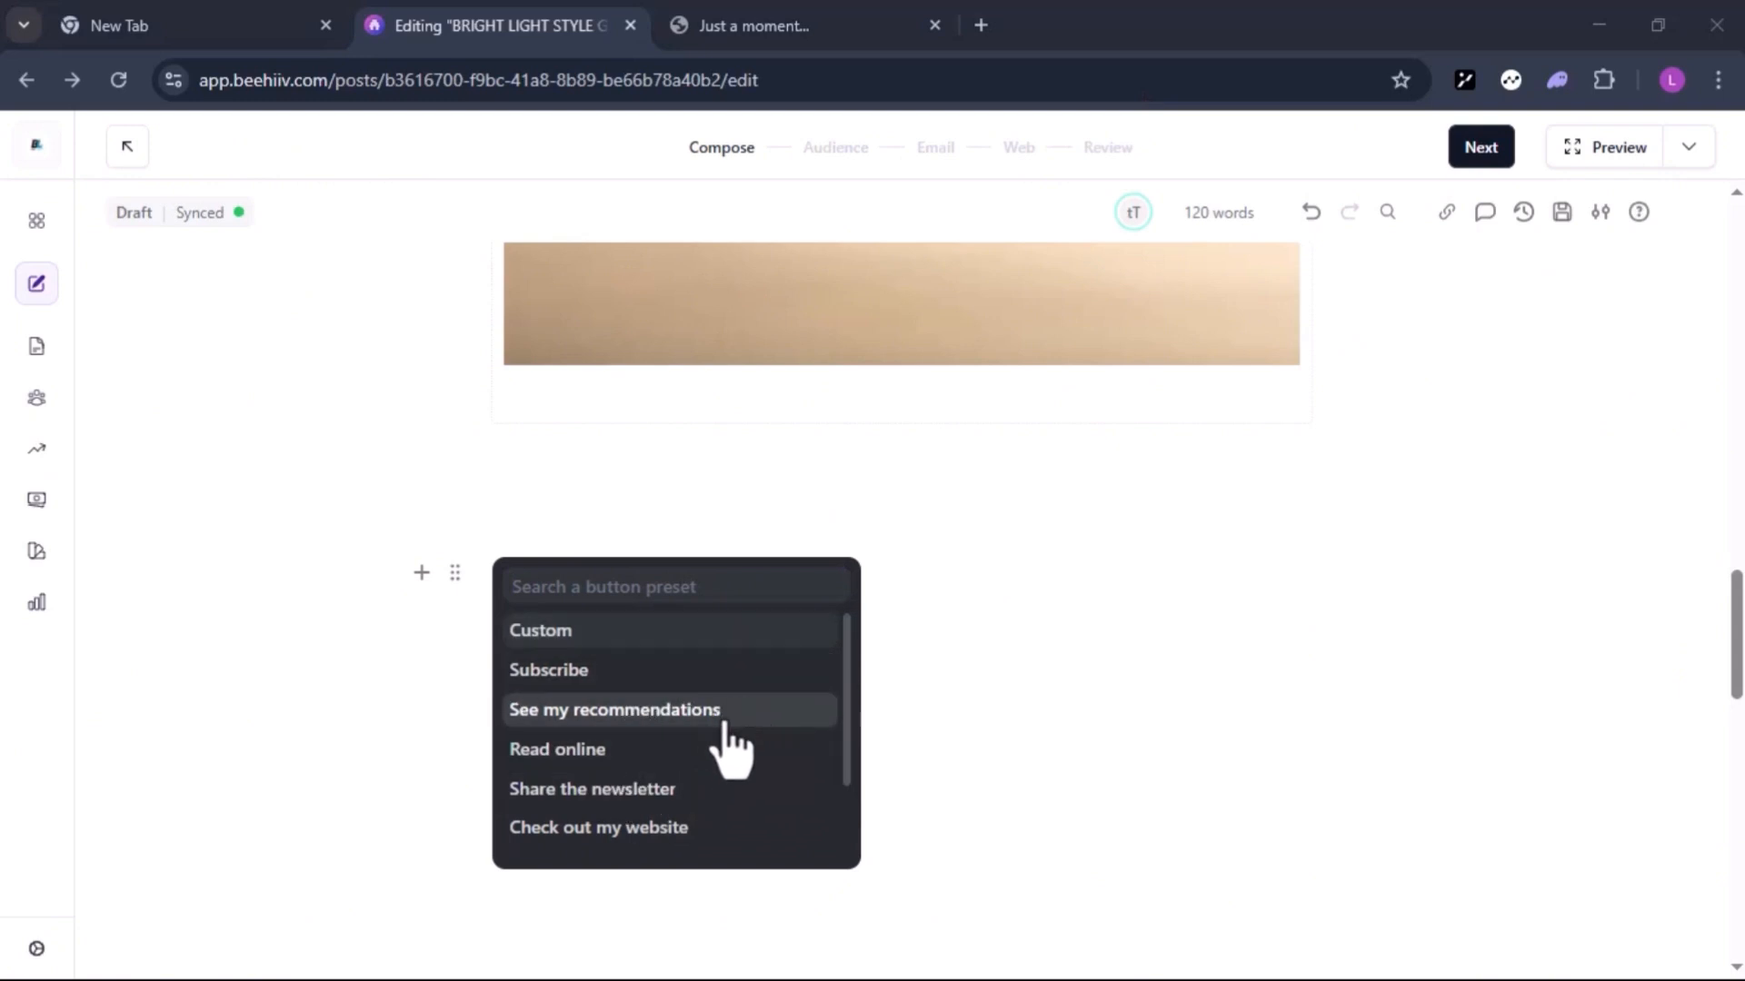
click(672, 628)
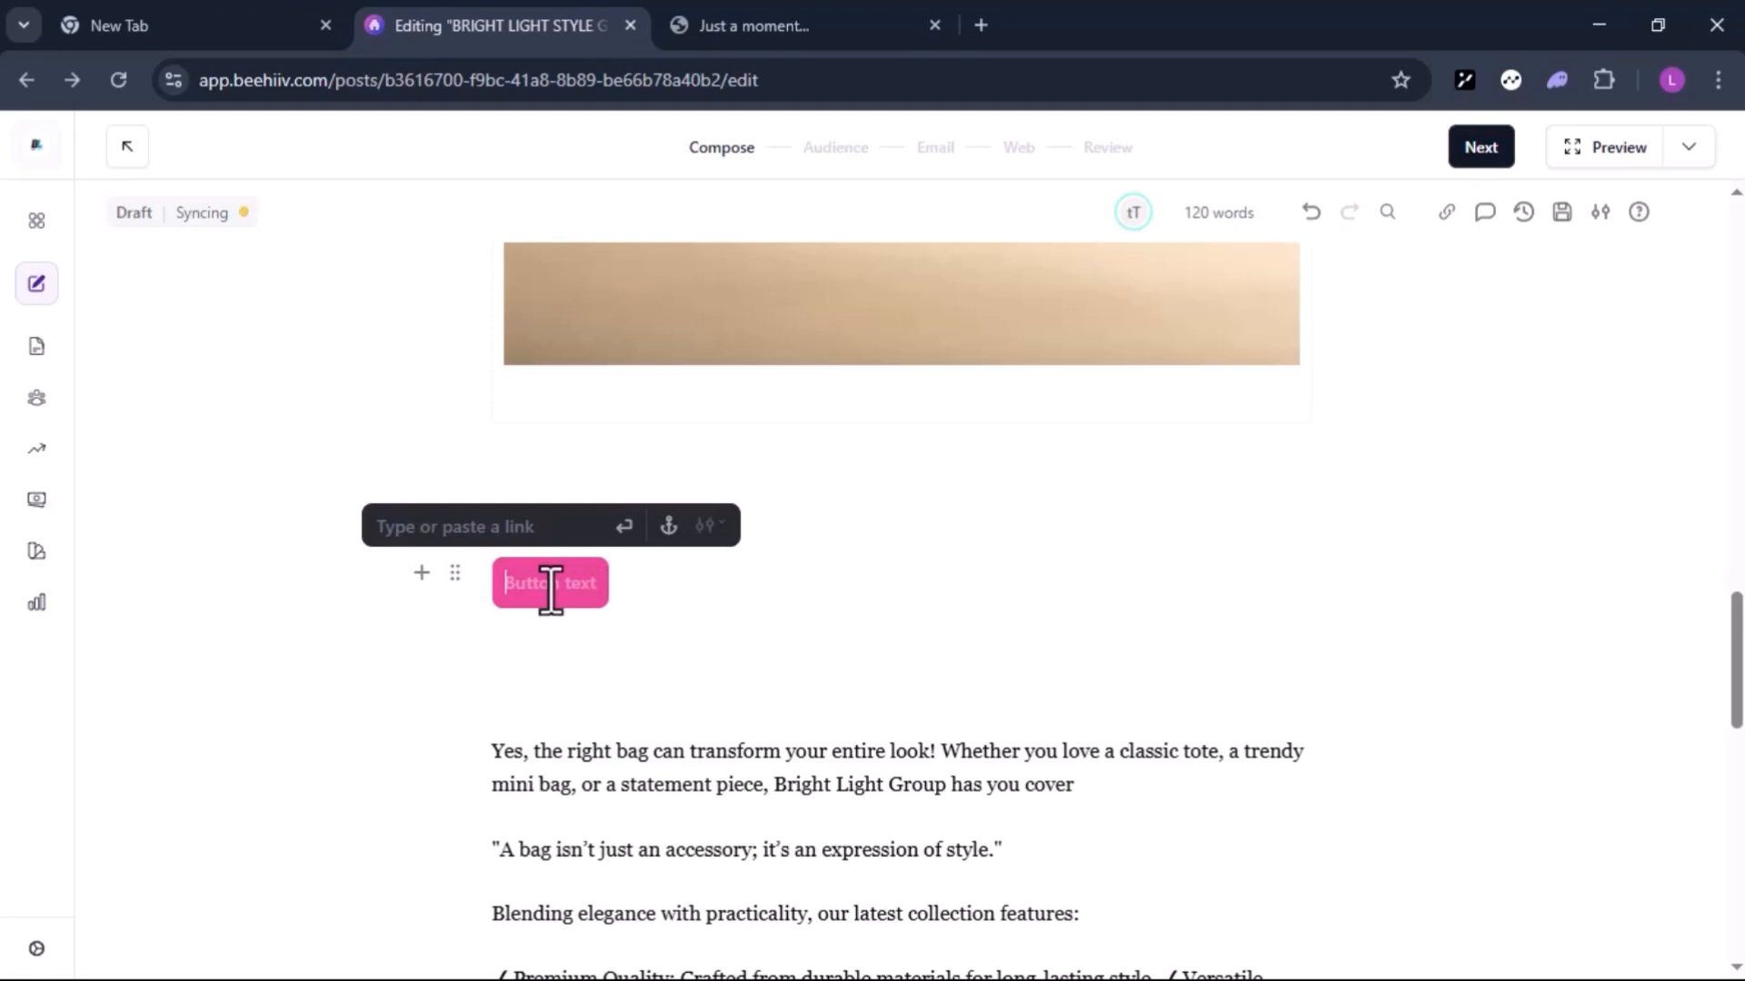
text(s)
key(BackSpace)
text(s)
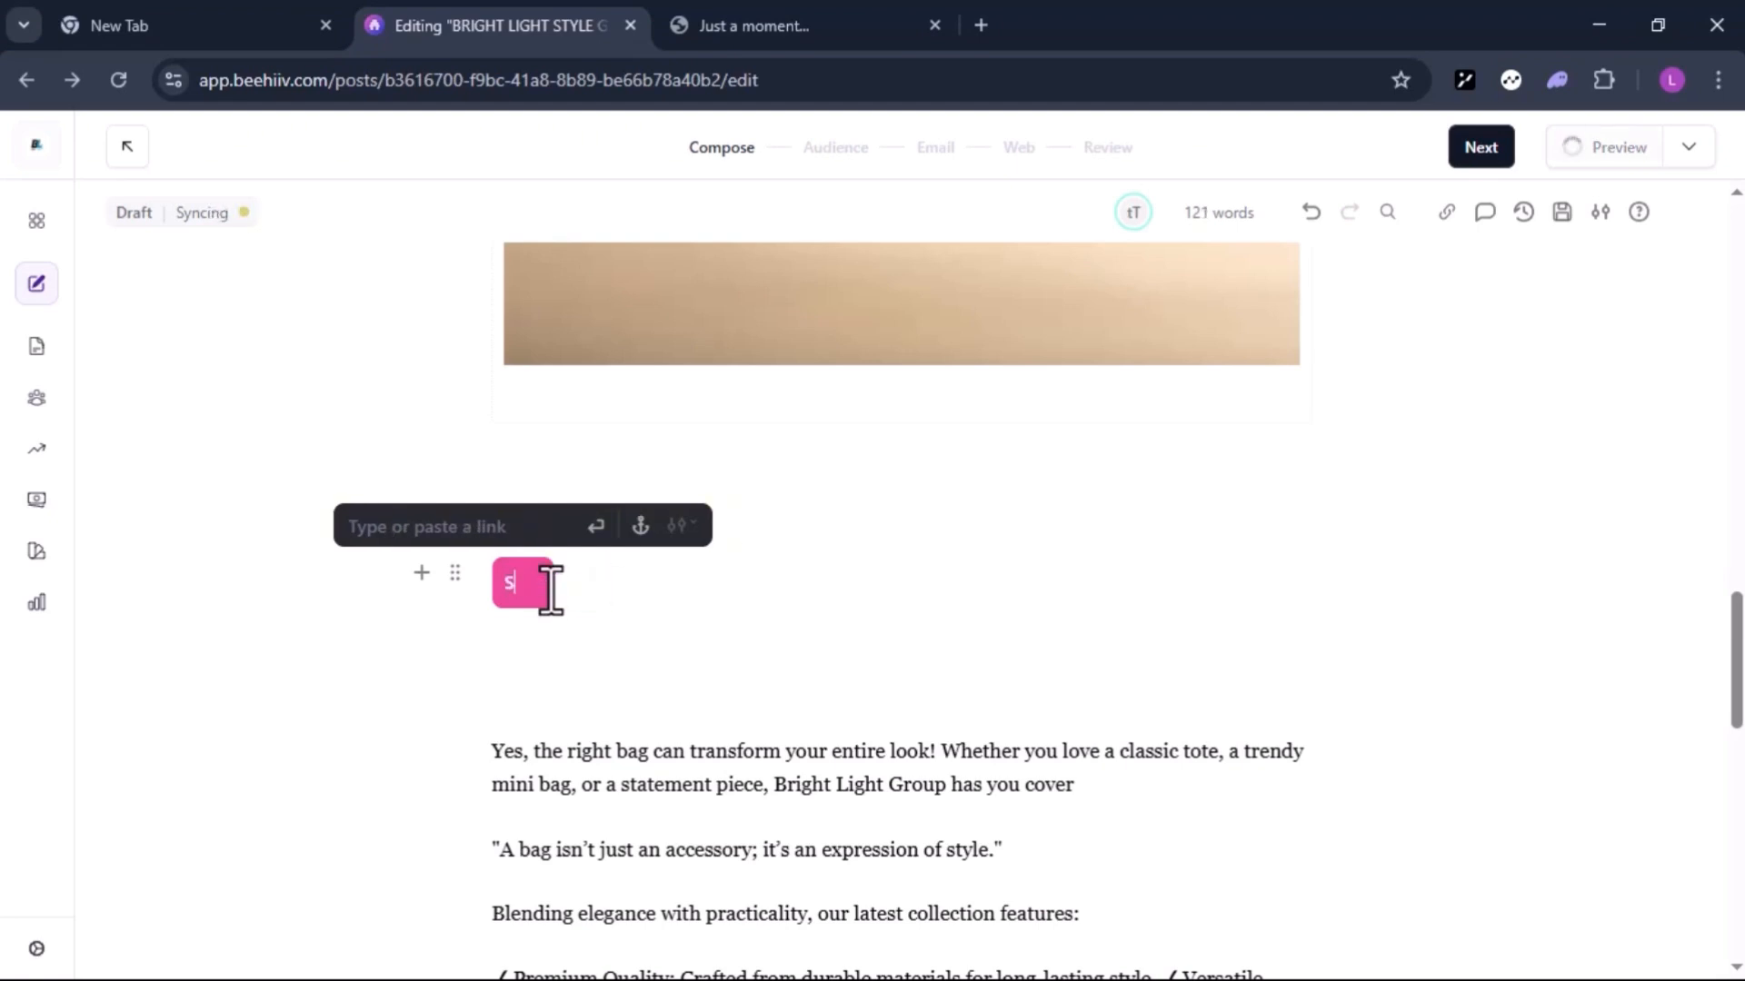
text(HOP)
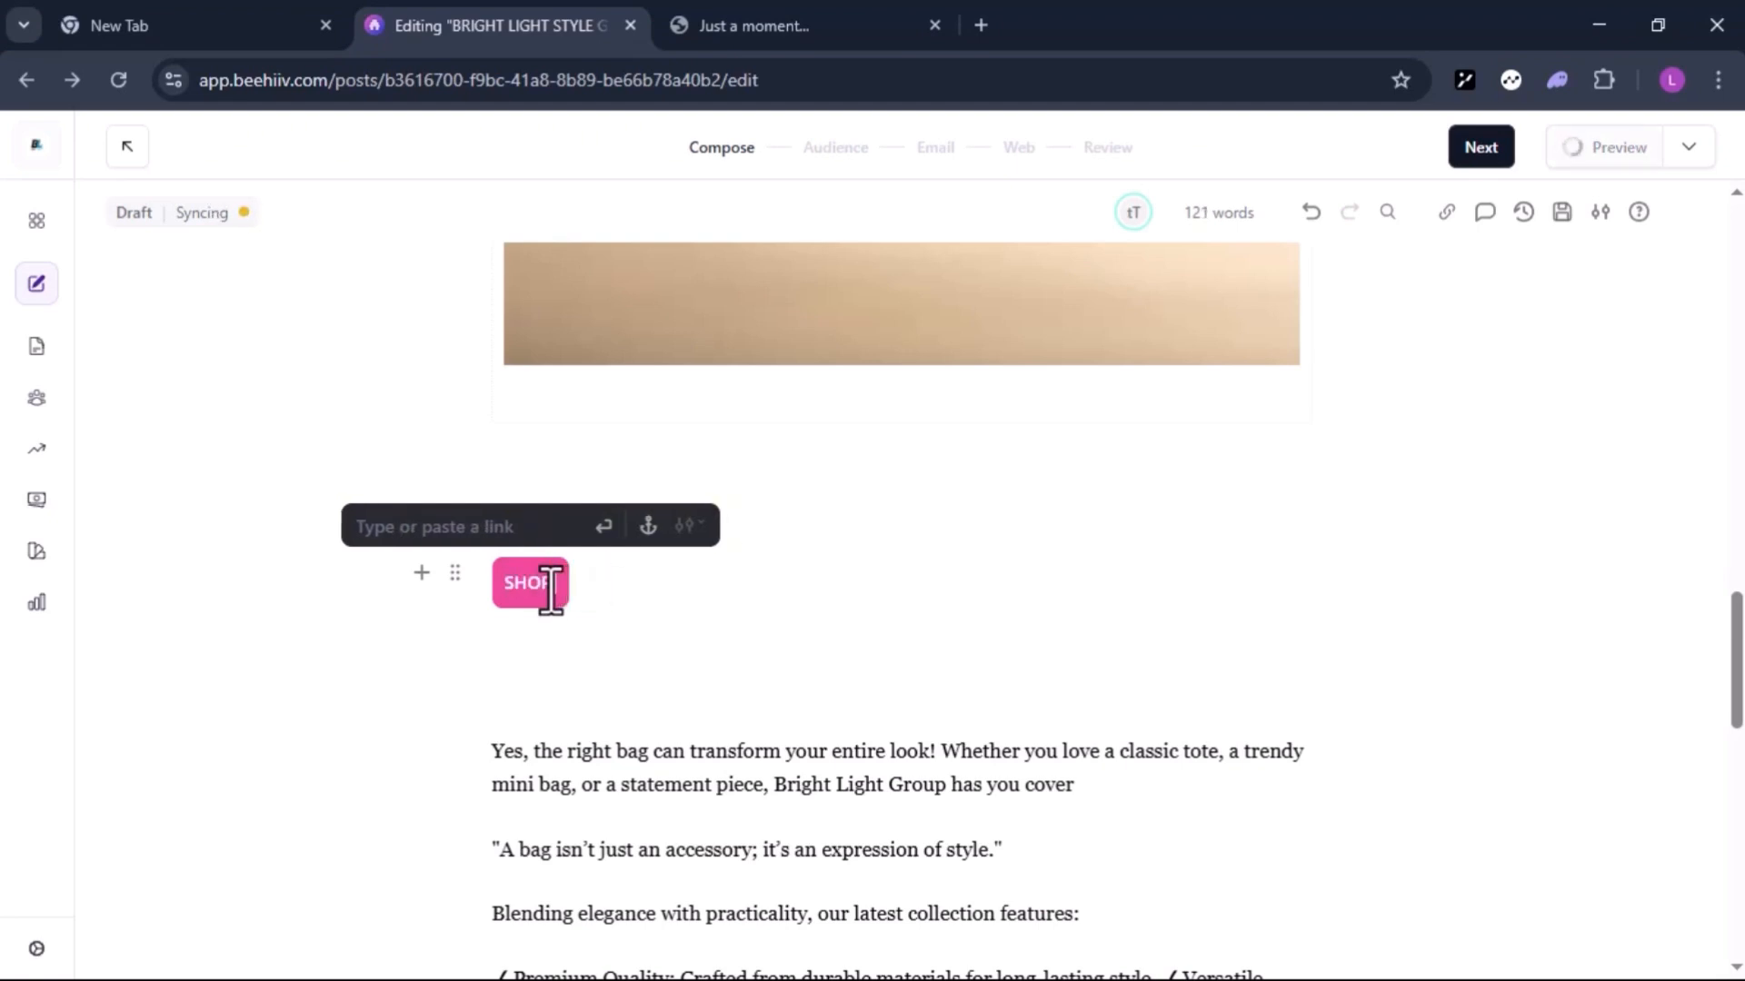
text( NOW)
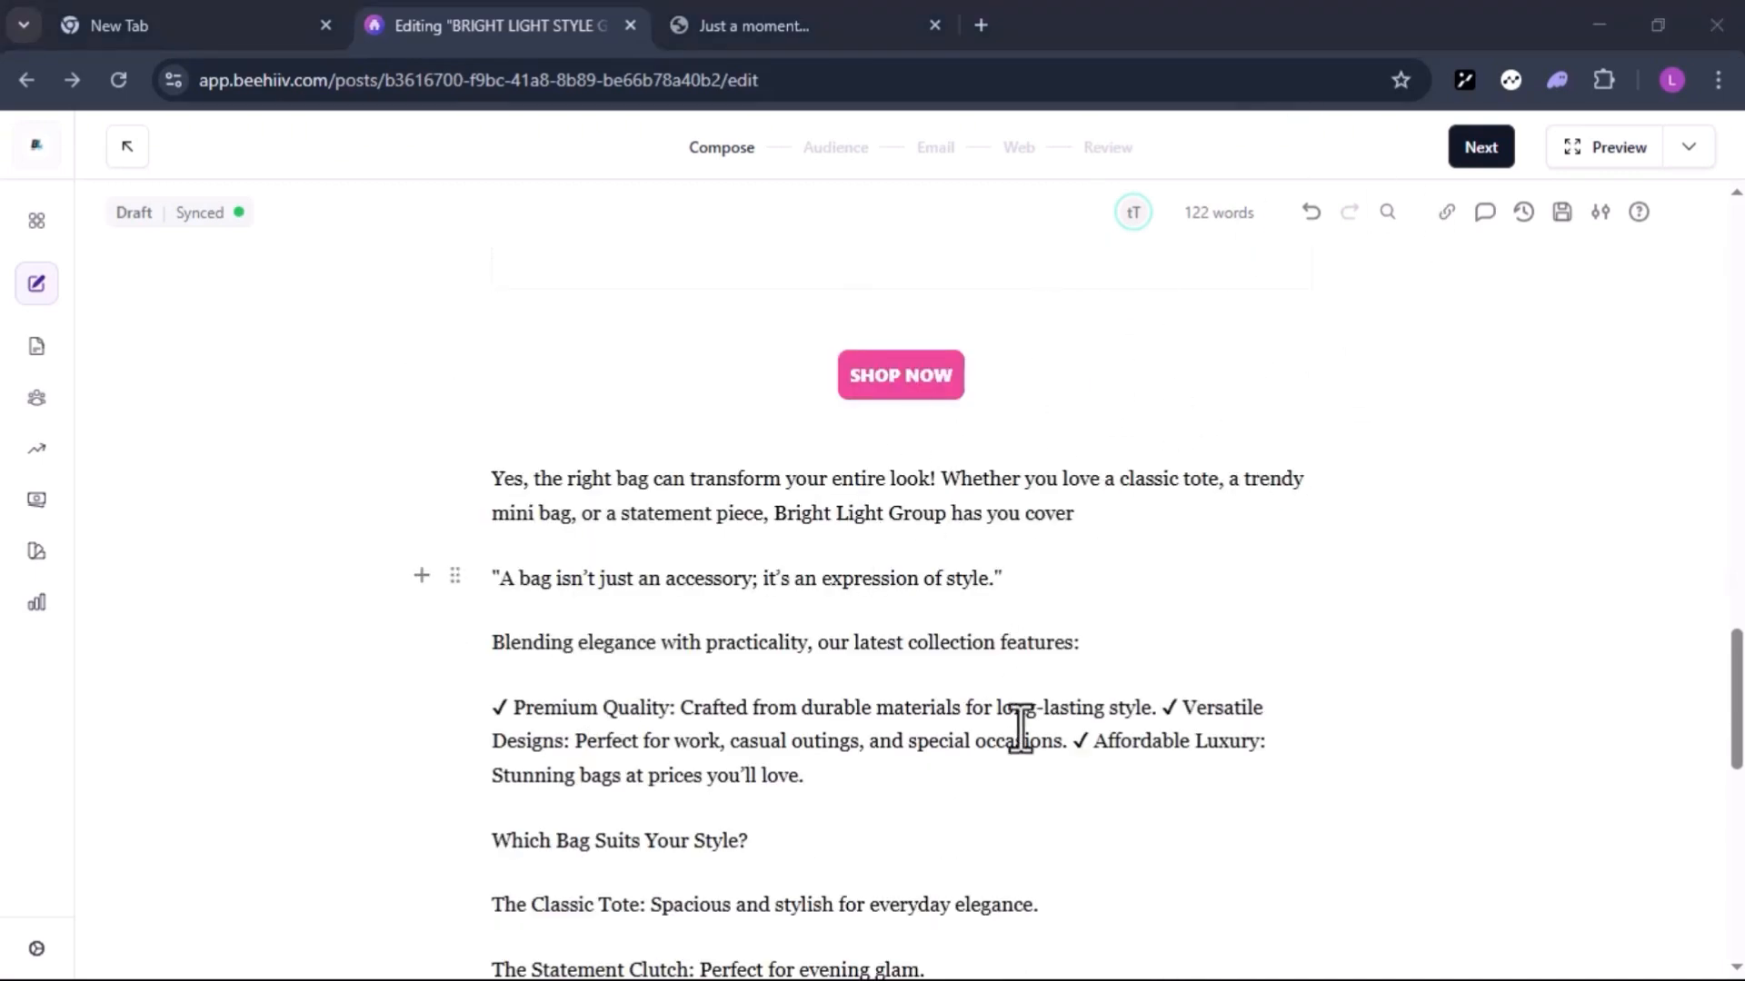
Insert a quotation-mark style blockquote below the features paragraph, containing the Premium Quality, Versatile Designs and Affordable Luxury points as separate lines.
scroll(1154, 722, down, 2)
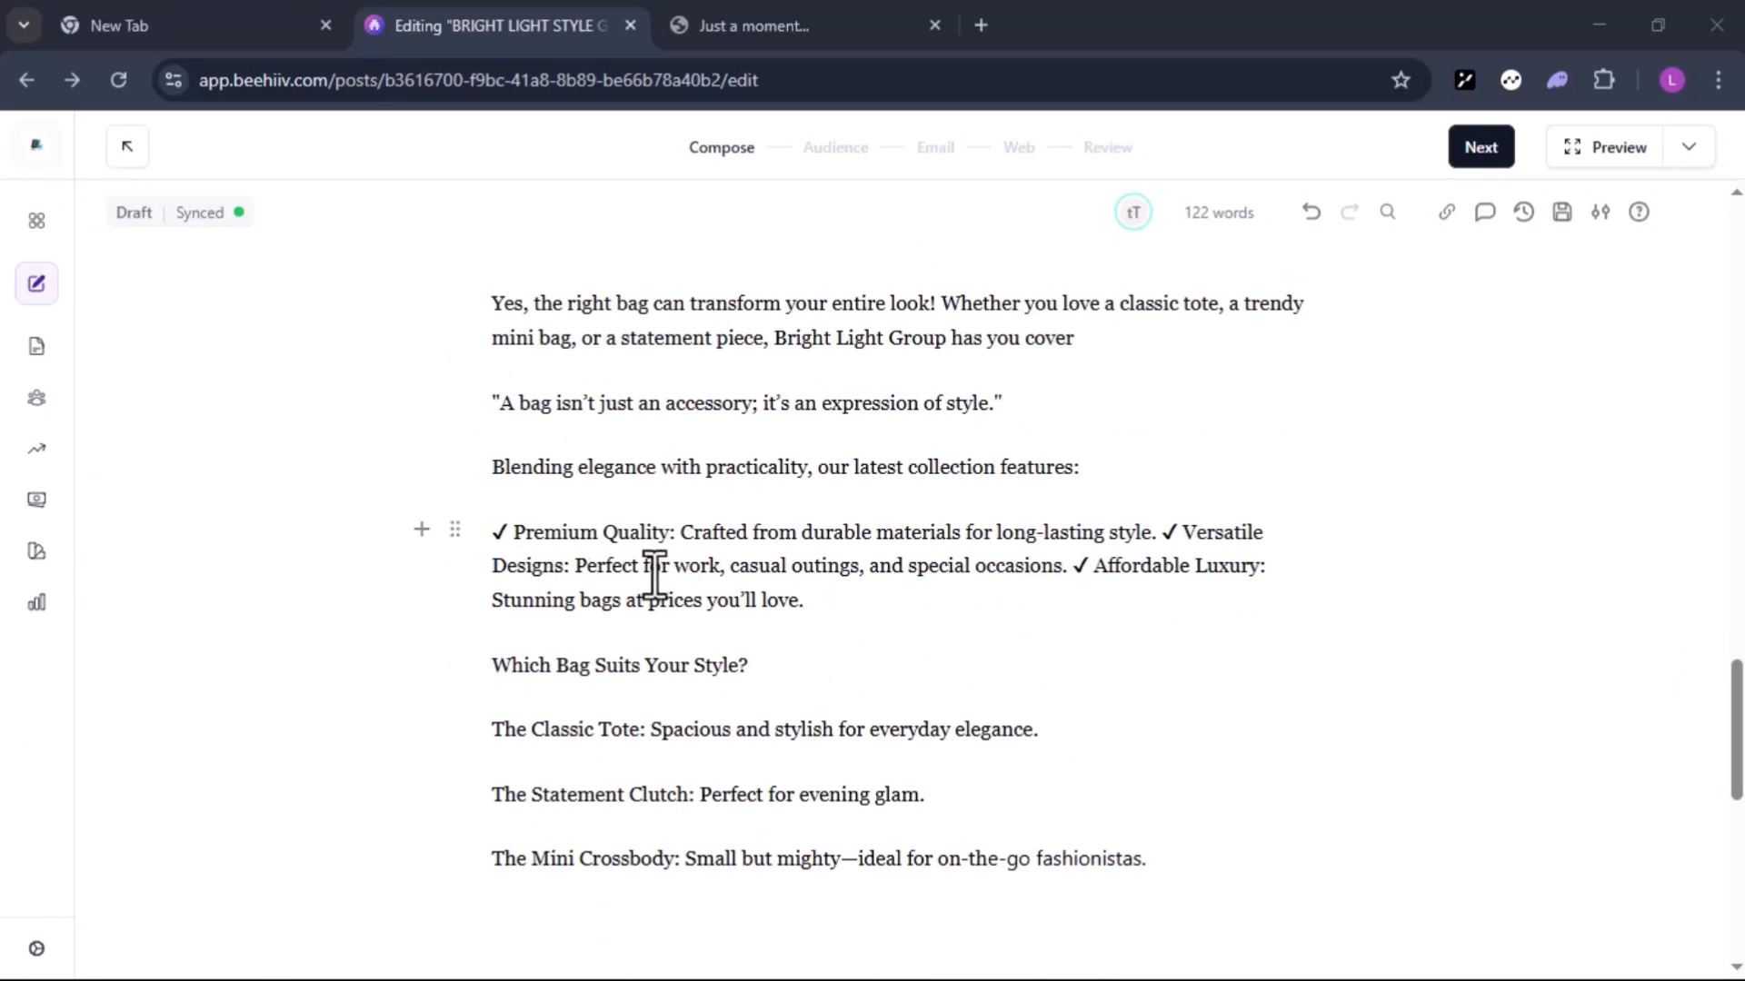
click(421, 530)
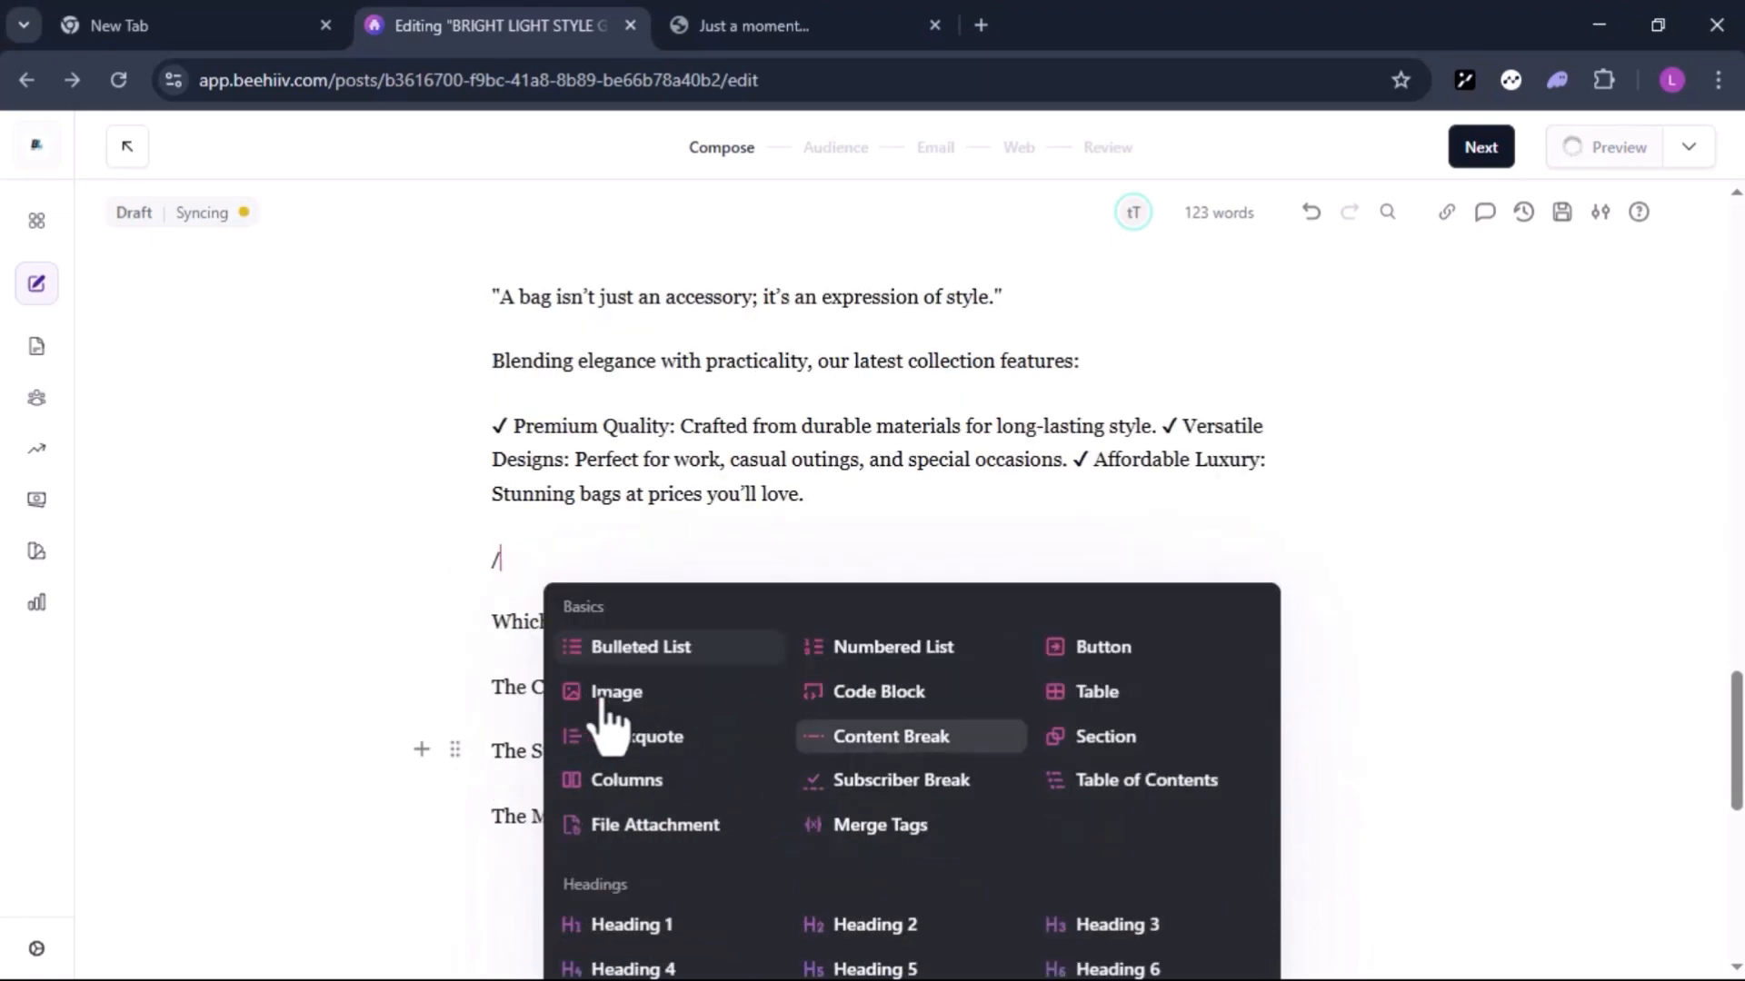
click(651, 736)
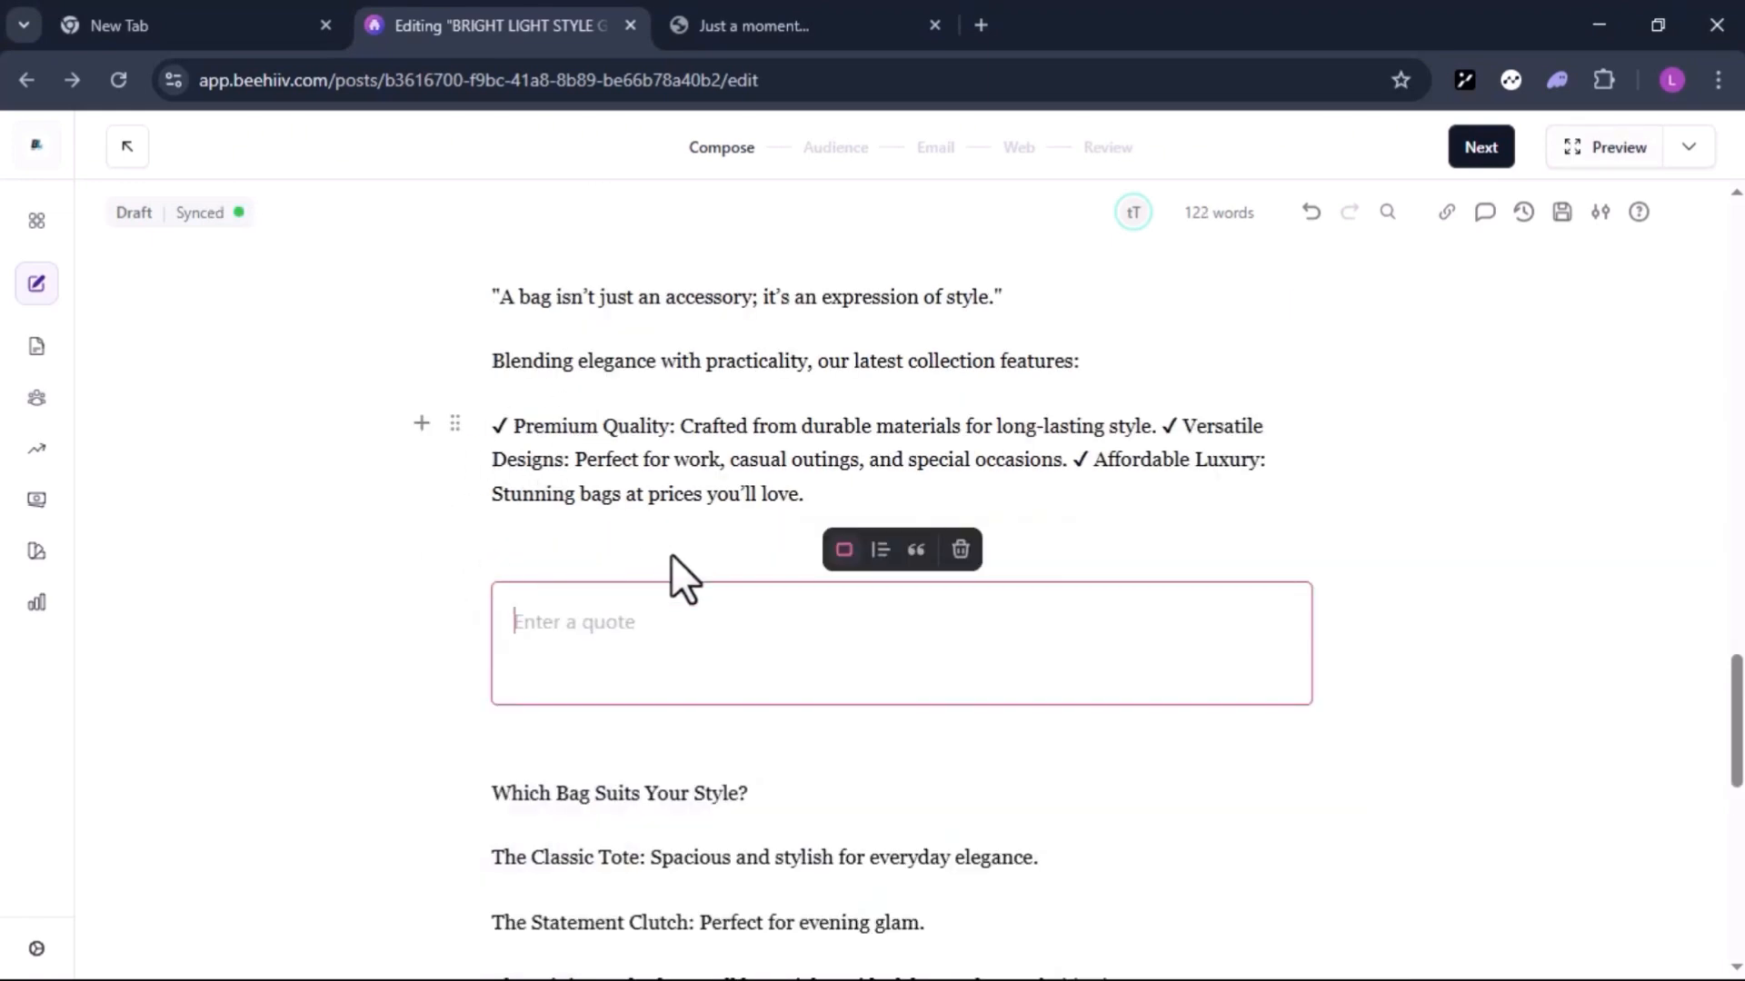
click(913, 554)
text(✓ Premium Quality: Crafted from durable materials for long-lasting style. ✓ Versatile Designs: Perfect for work, casual outings, and special occasions. ✓ Affordable Luxury: Stunning bags at prices you’ll love.)
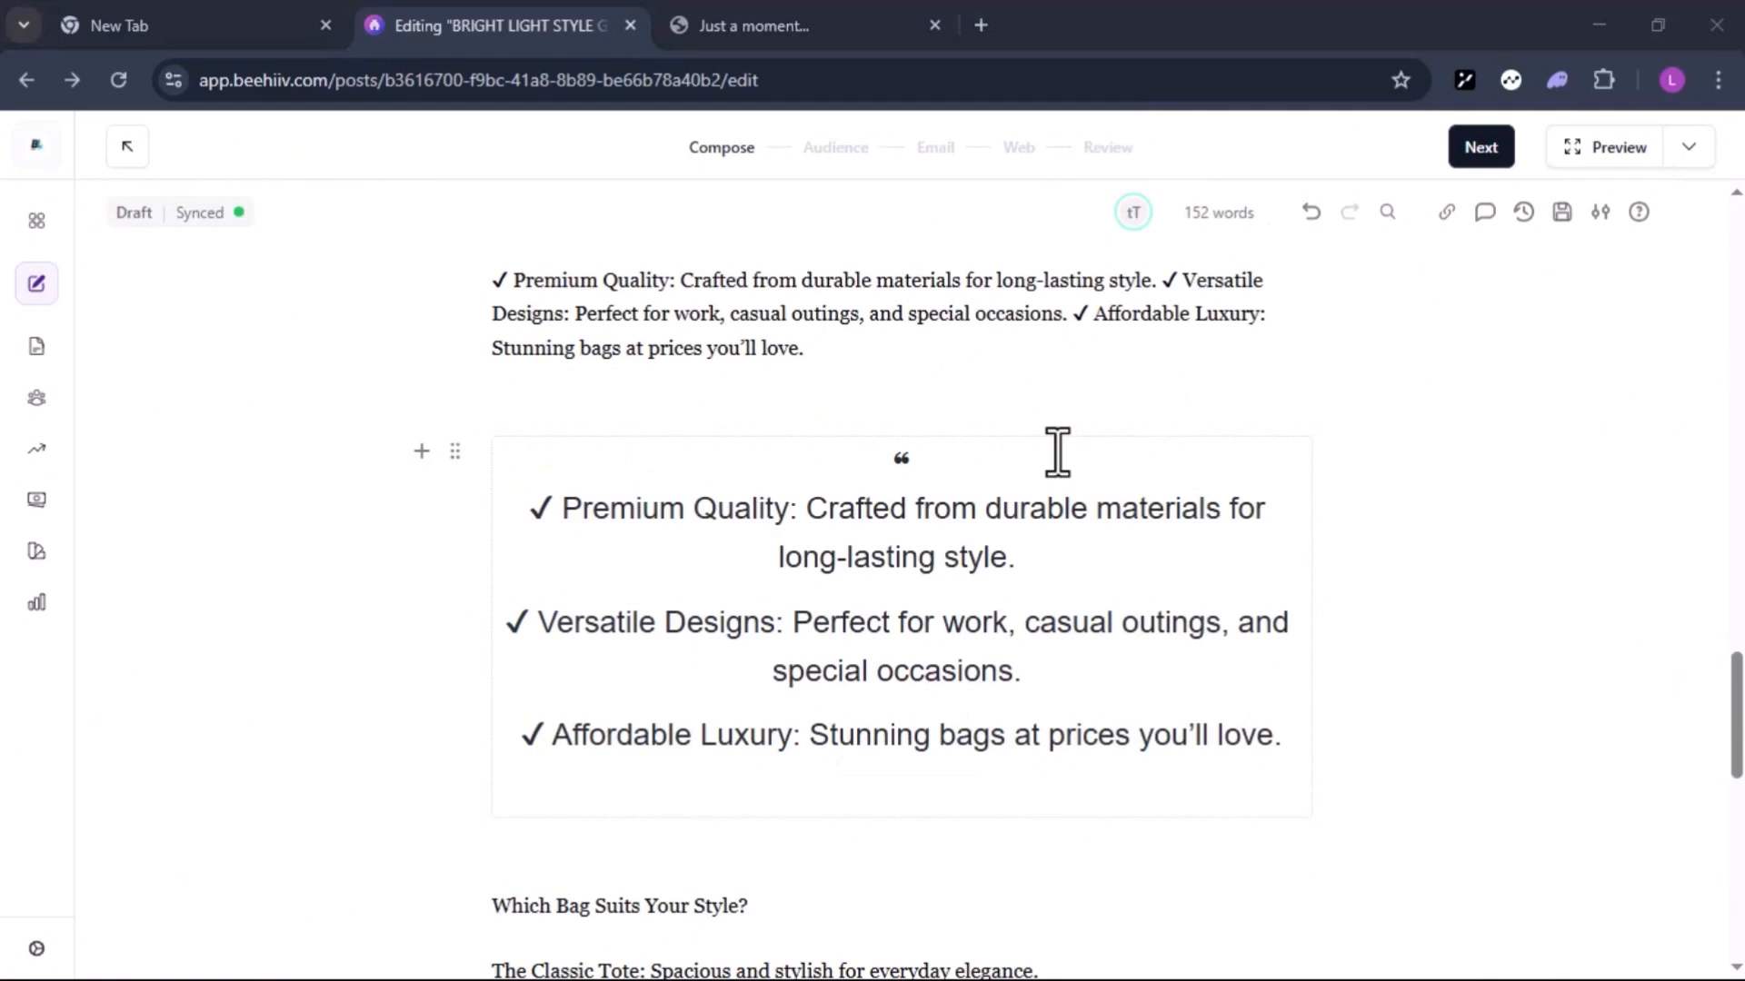
Delete the original plain-text features paragraph above the blockquote.
scroll(391, 436, up, 2)
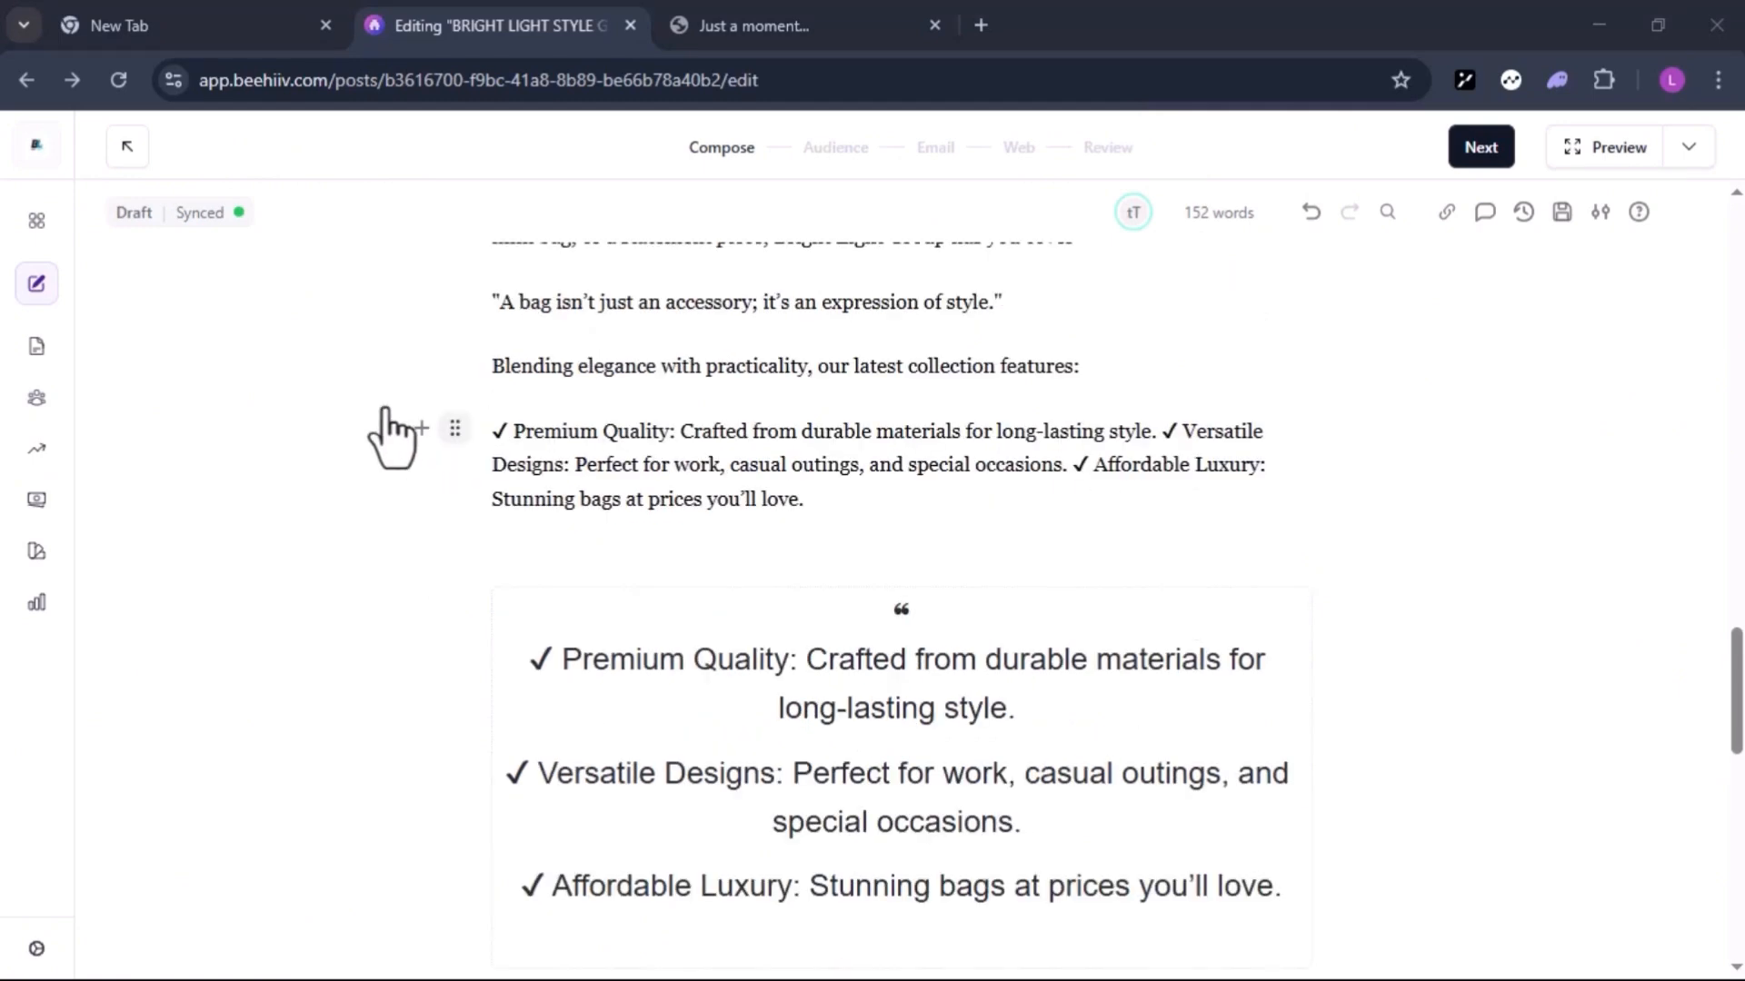
click(485, 432)
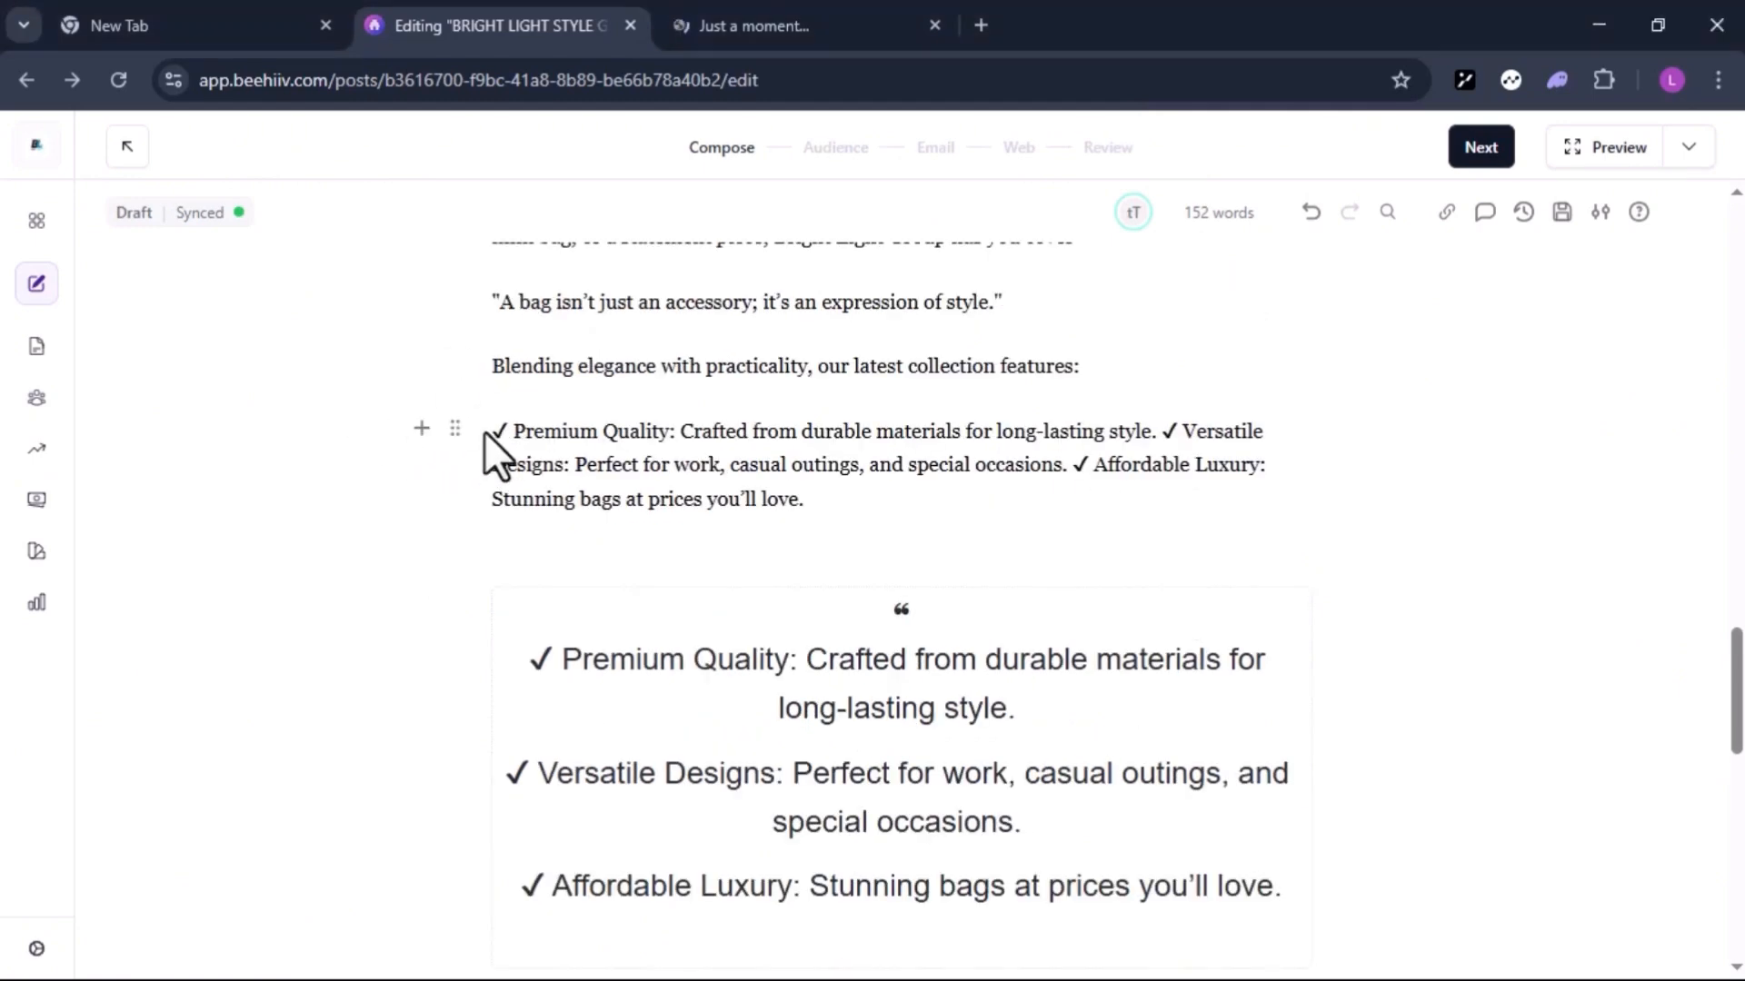
drag(483, 430, 836, 518)
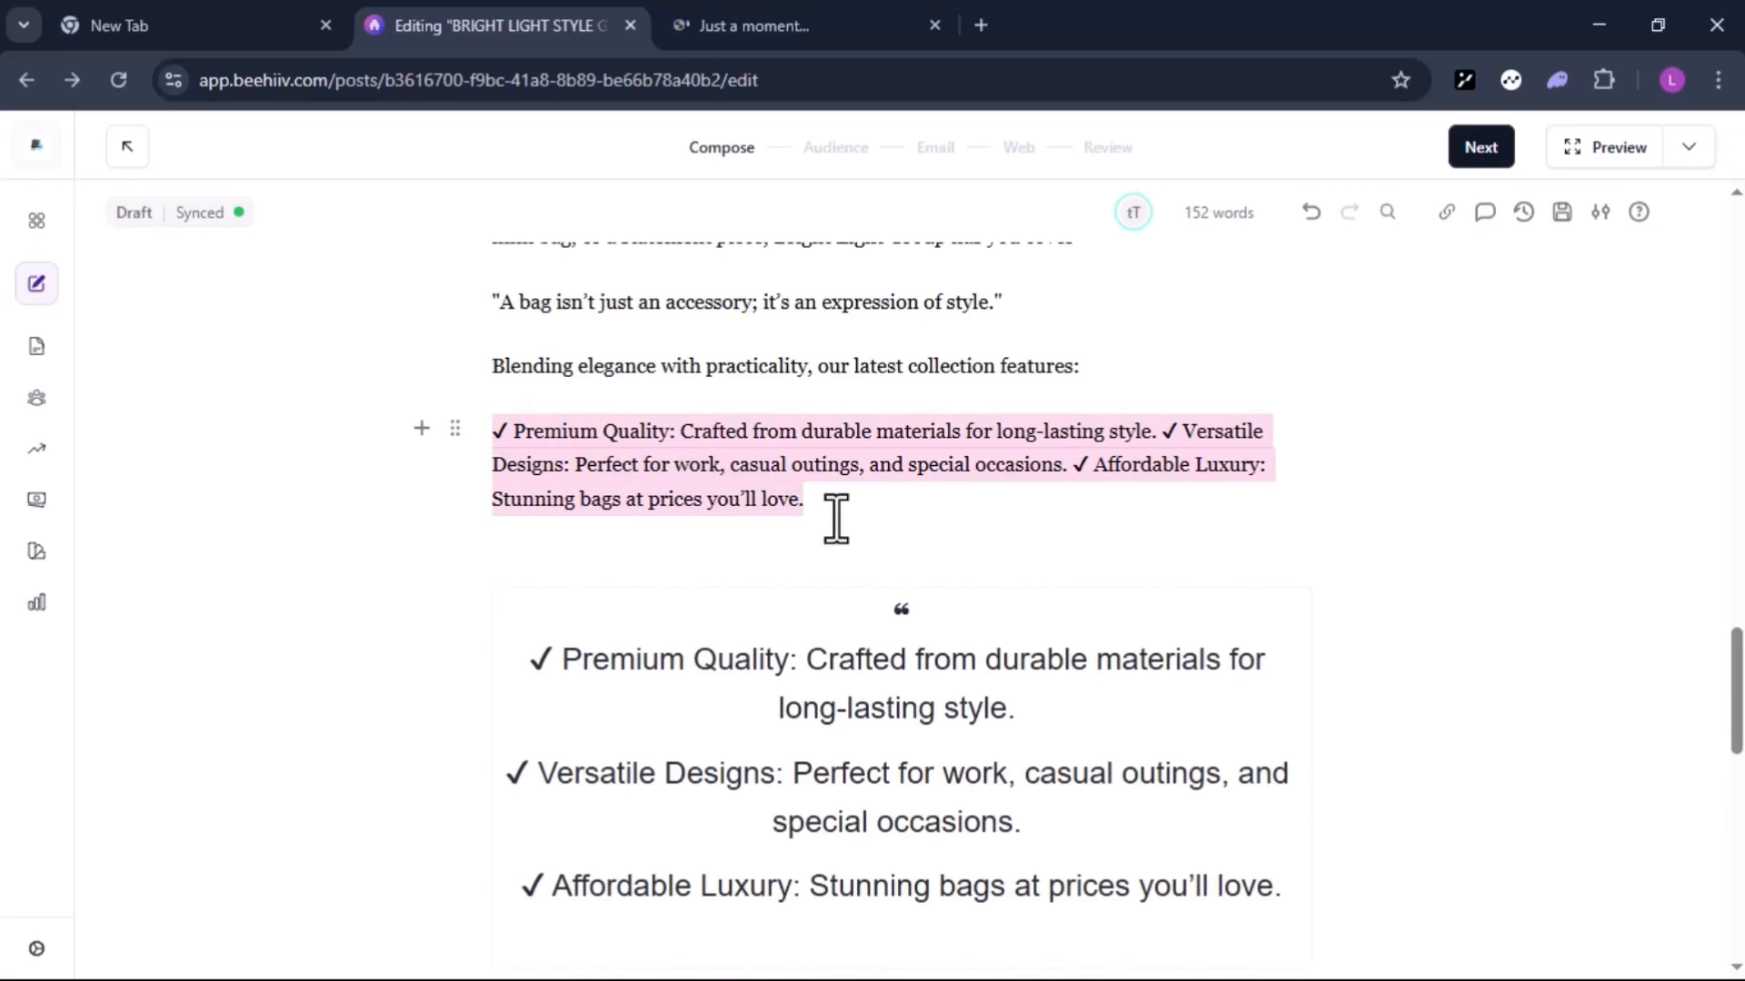
key(BackSpace)
key(BackSpace)
scroll(1214, 779, down, 5)
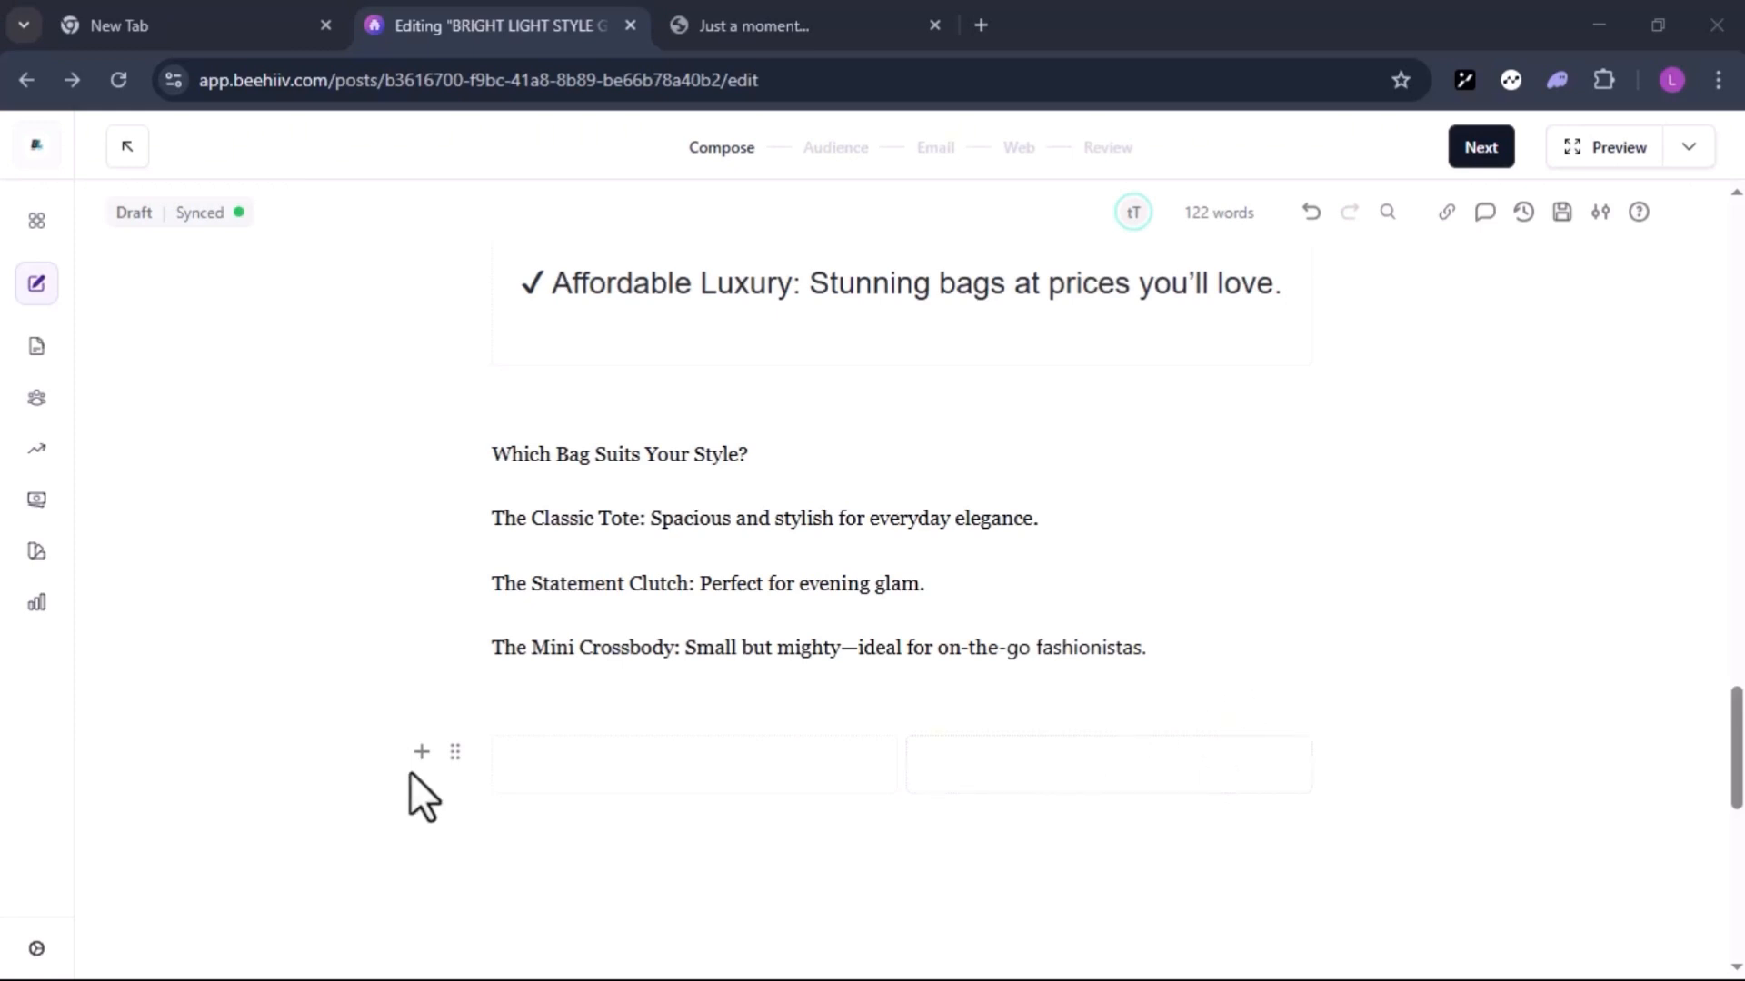
Examine the basic, heading and embed content blocks that can be inserted below the empty columns.
click(421, 752)
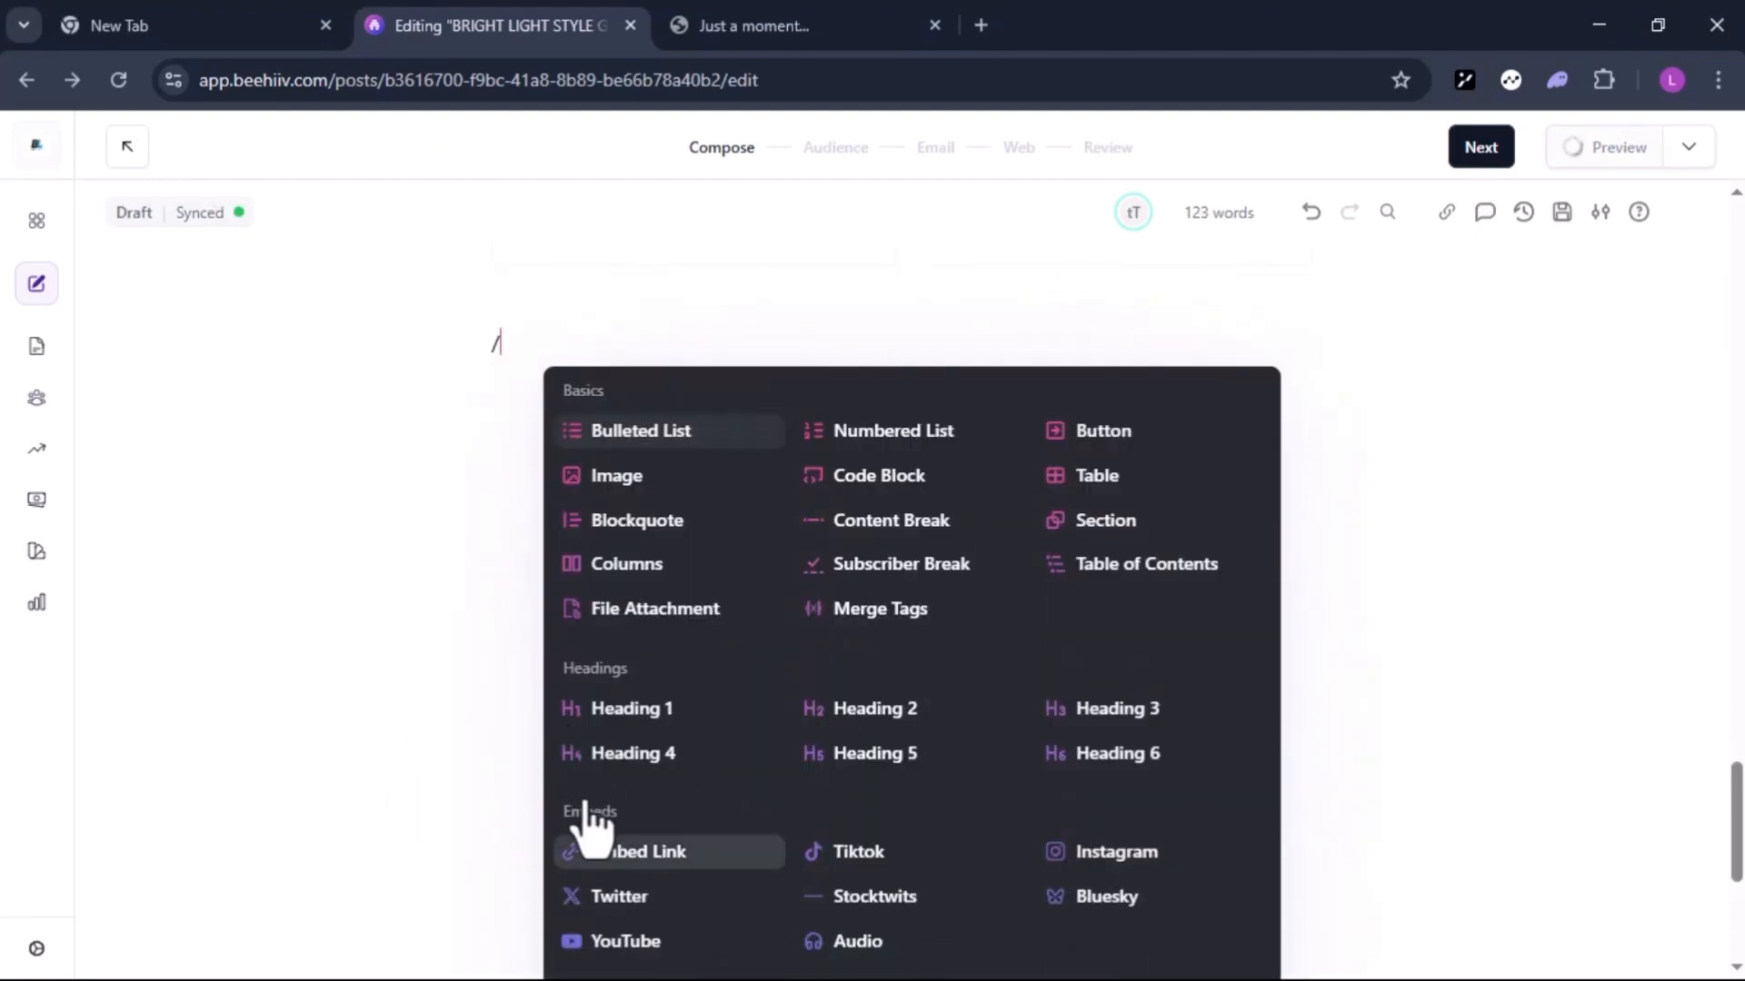
scroll(654, 855, down, 1)
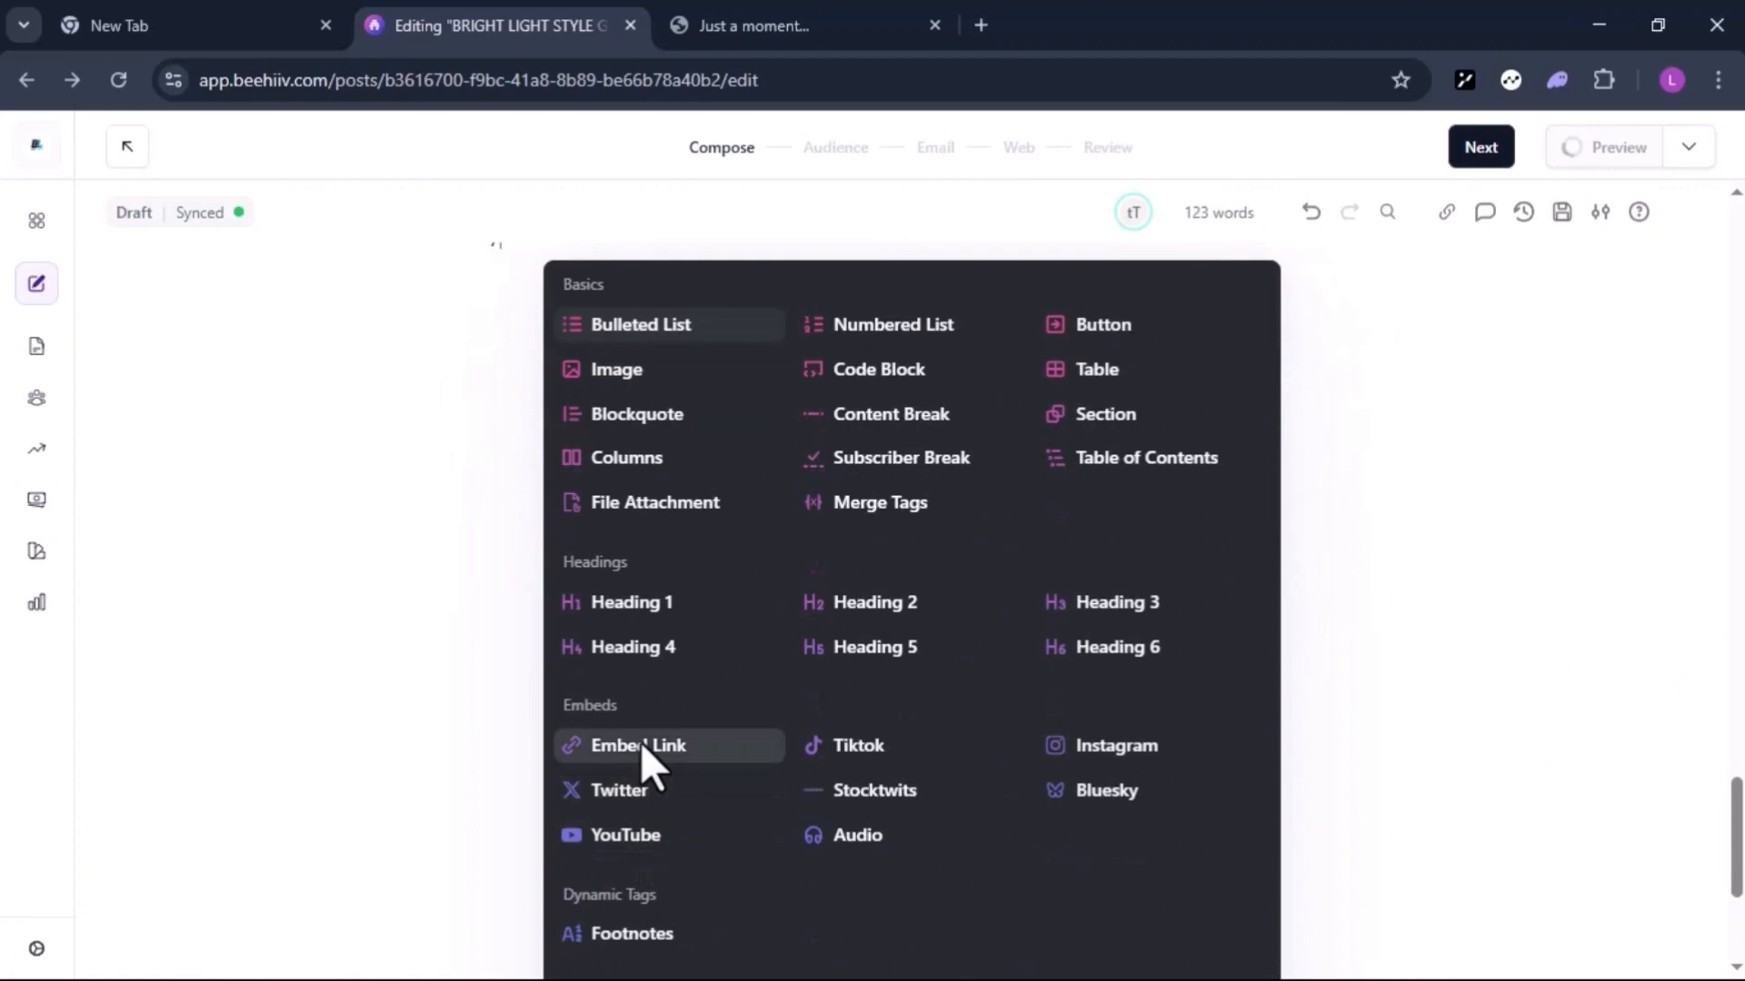
click(1539, 482)
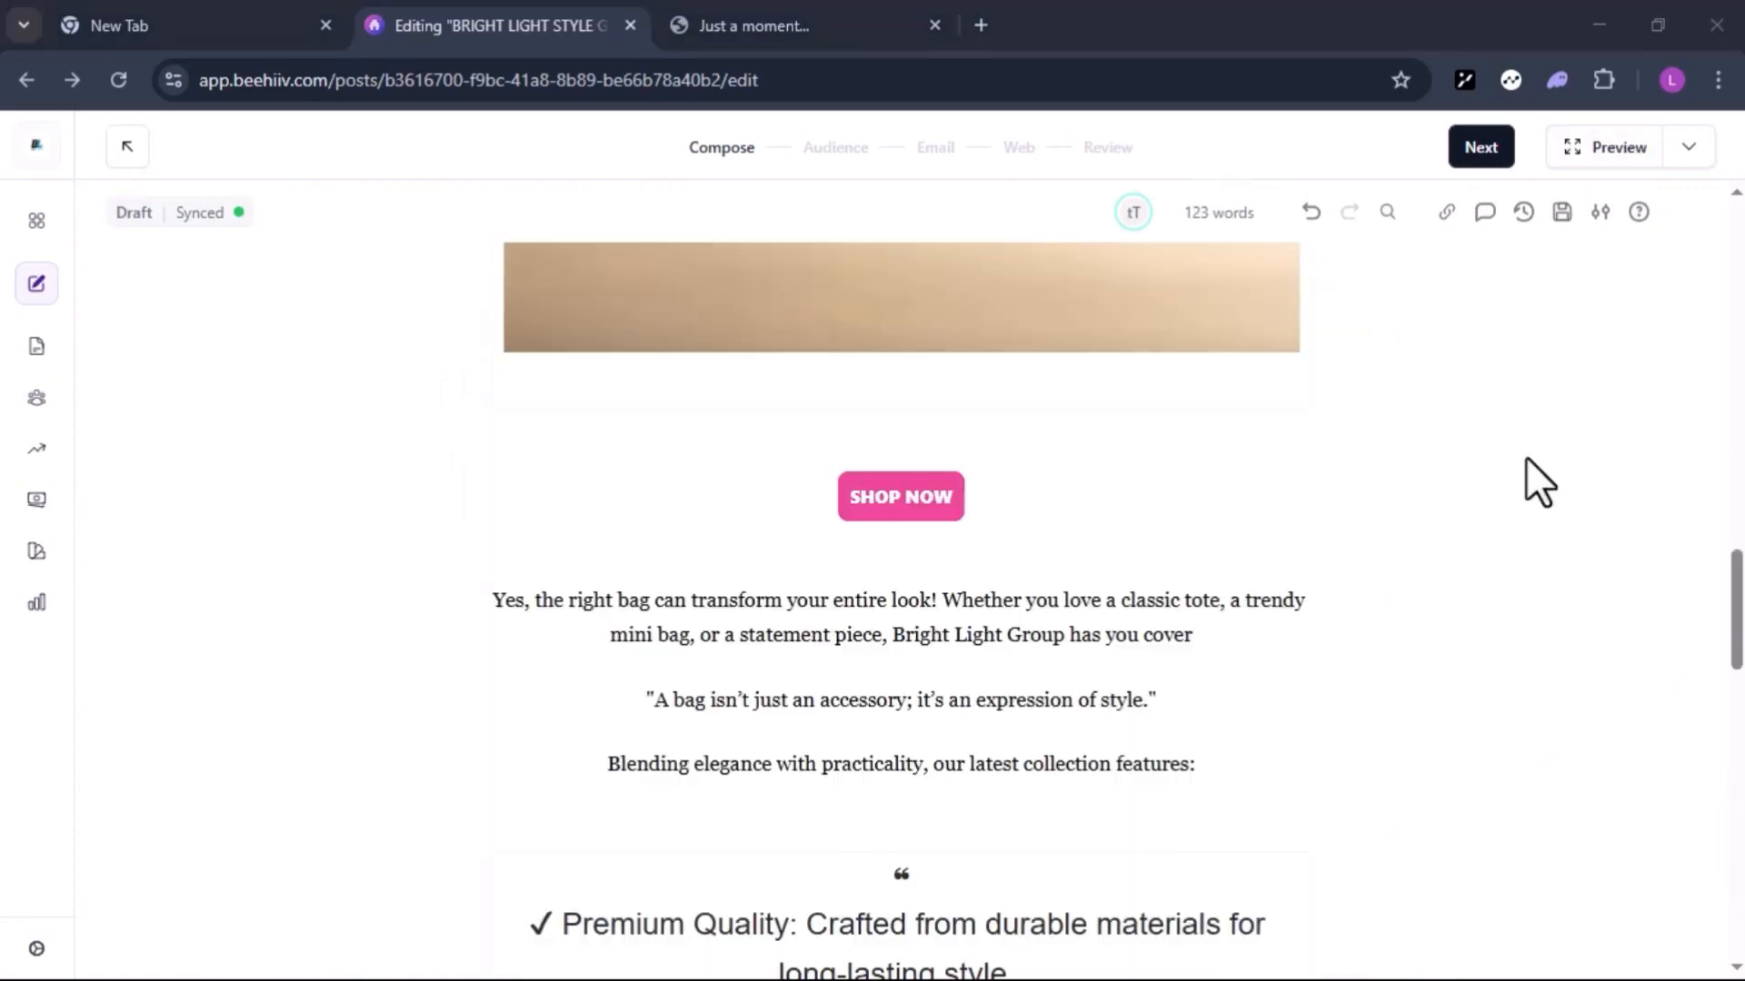
Preview the newsletter email in its mobile layout from the header through the blockquote, and close the preview.
click(1606, 152)
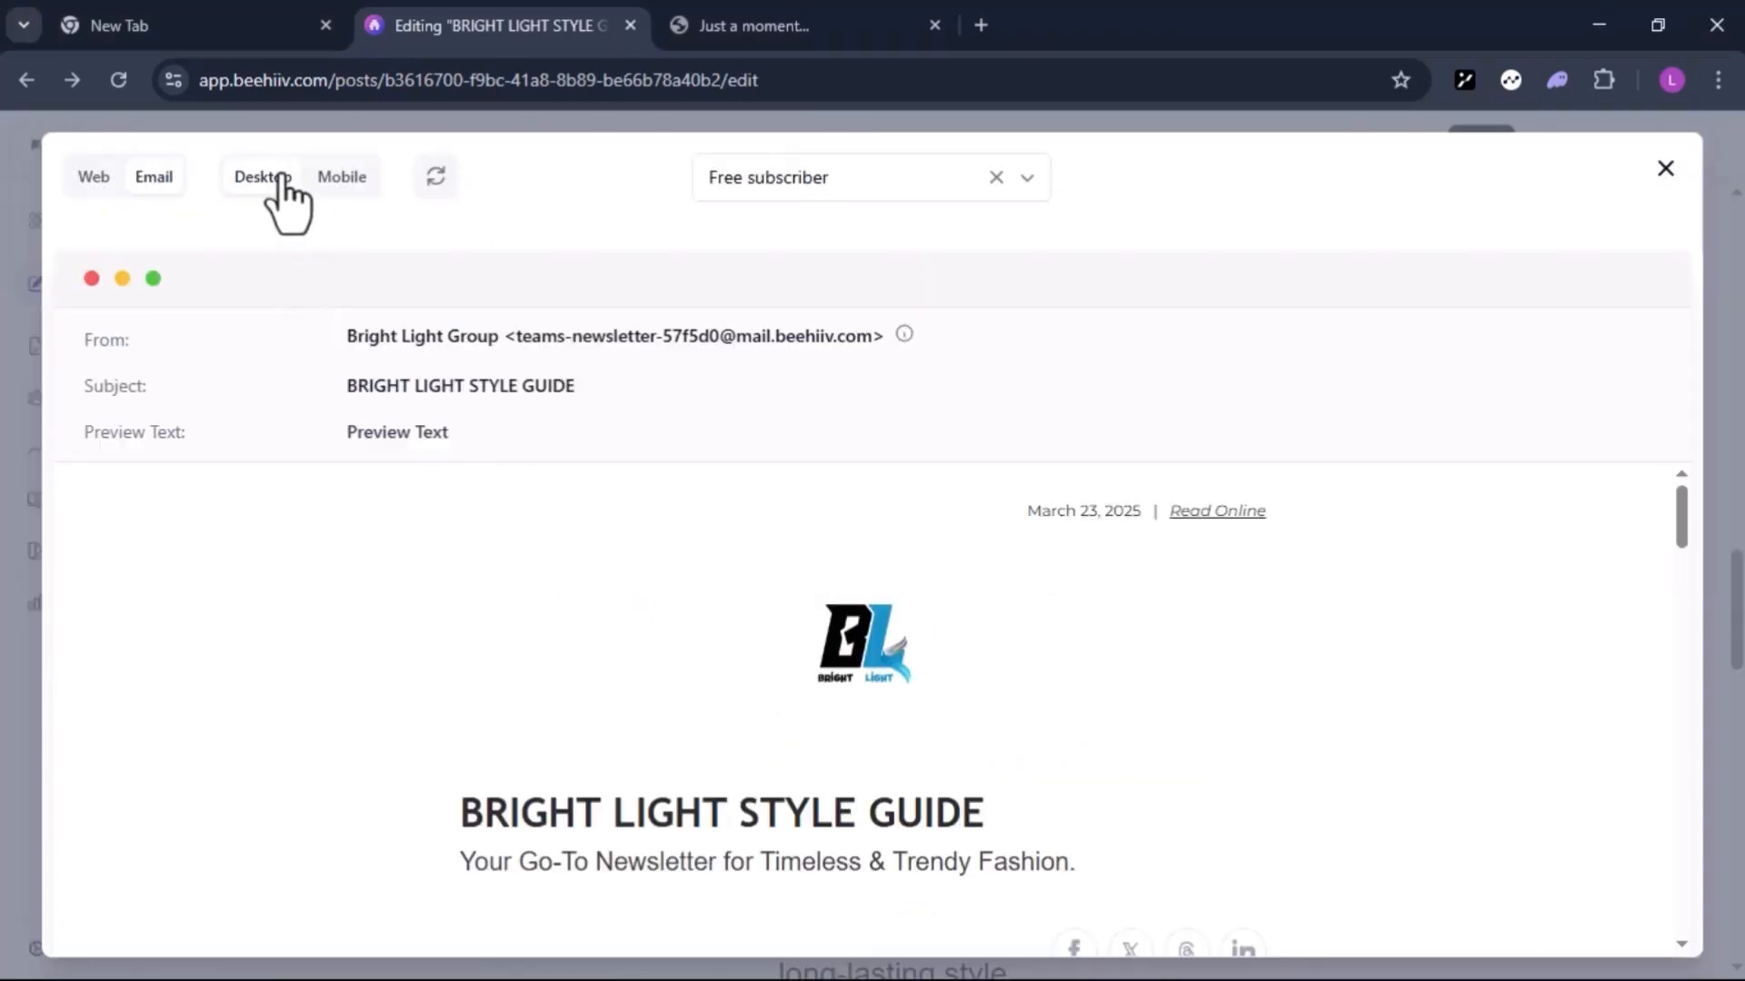
click(343, 178)
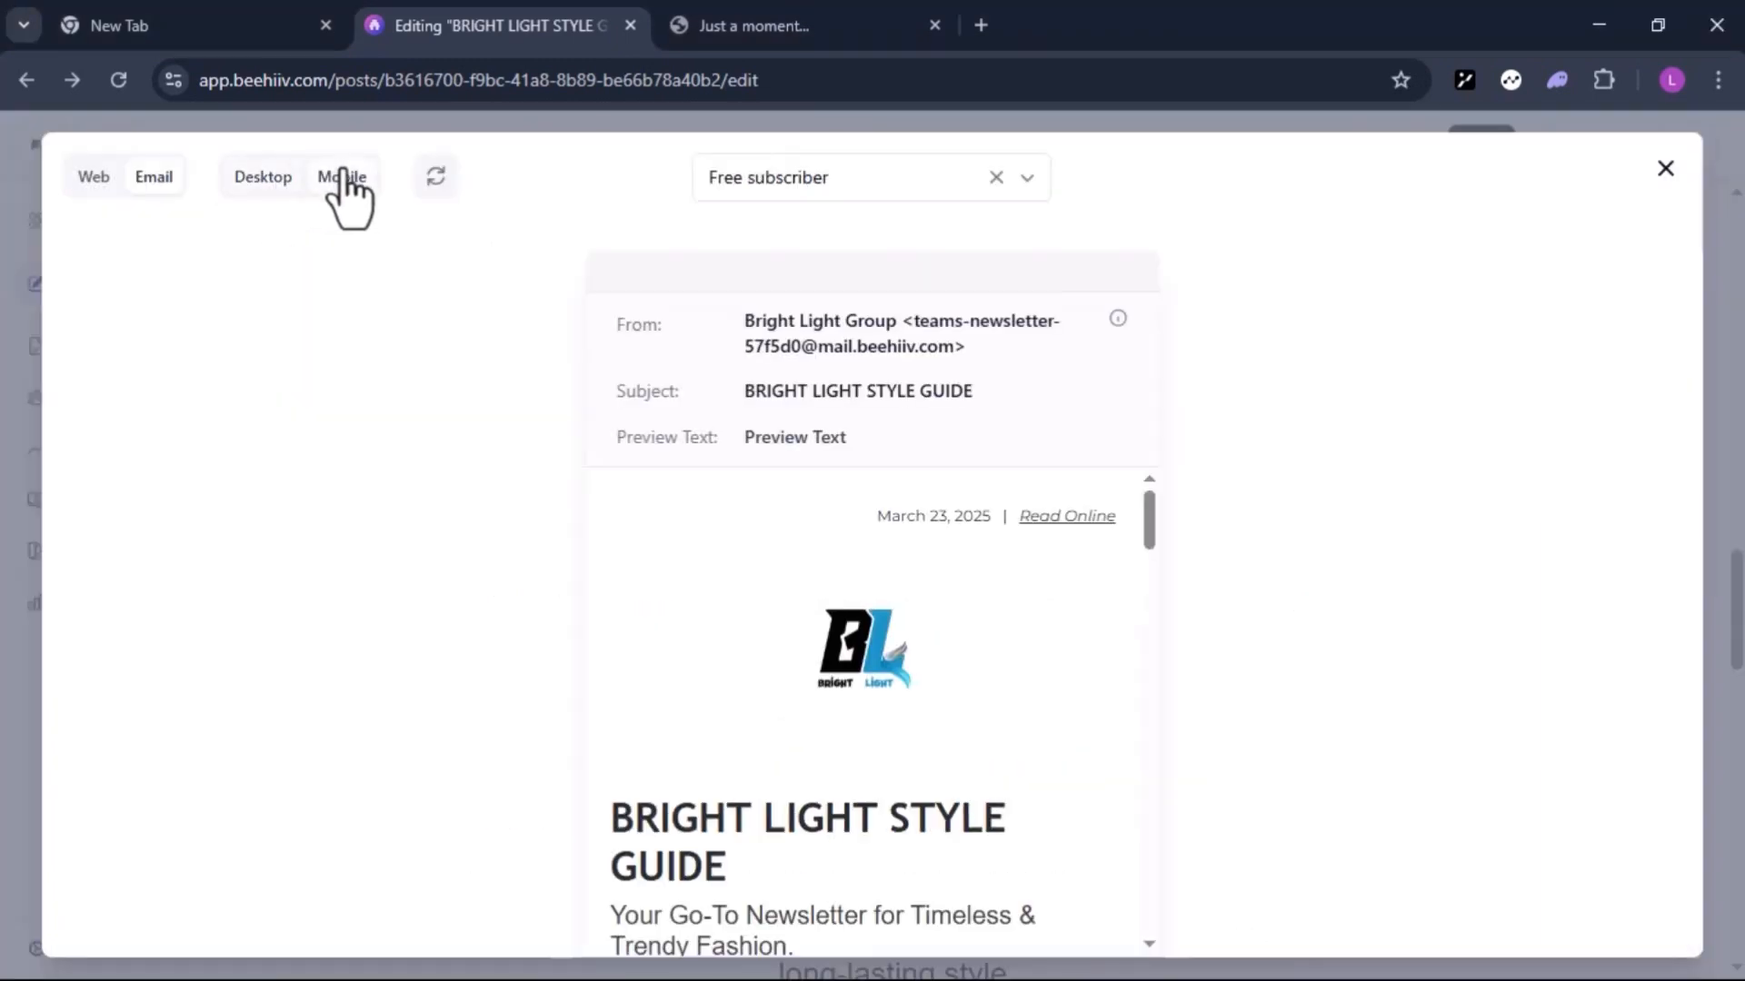
scroll(861, 480, down, 3)
scroll(862, 480, down, 10)
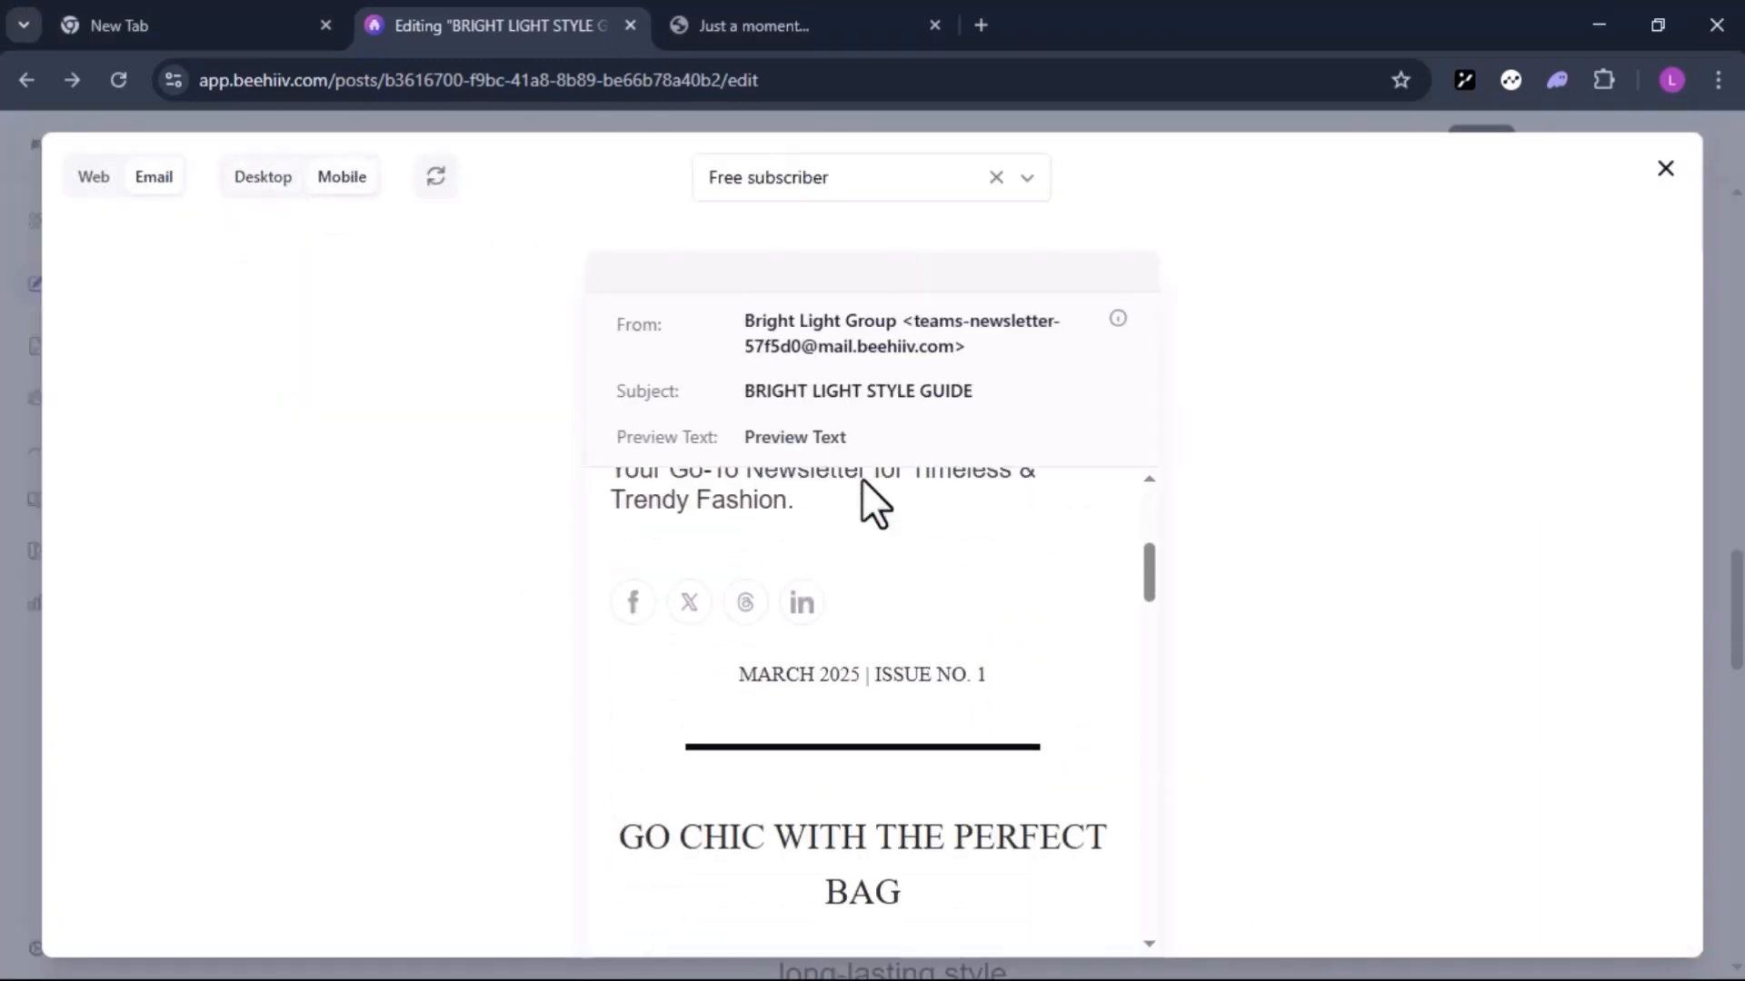
scroll(861, 481, down, 6)
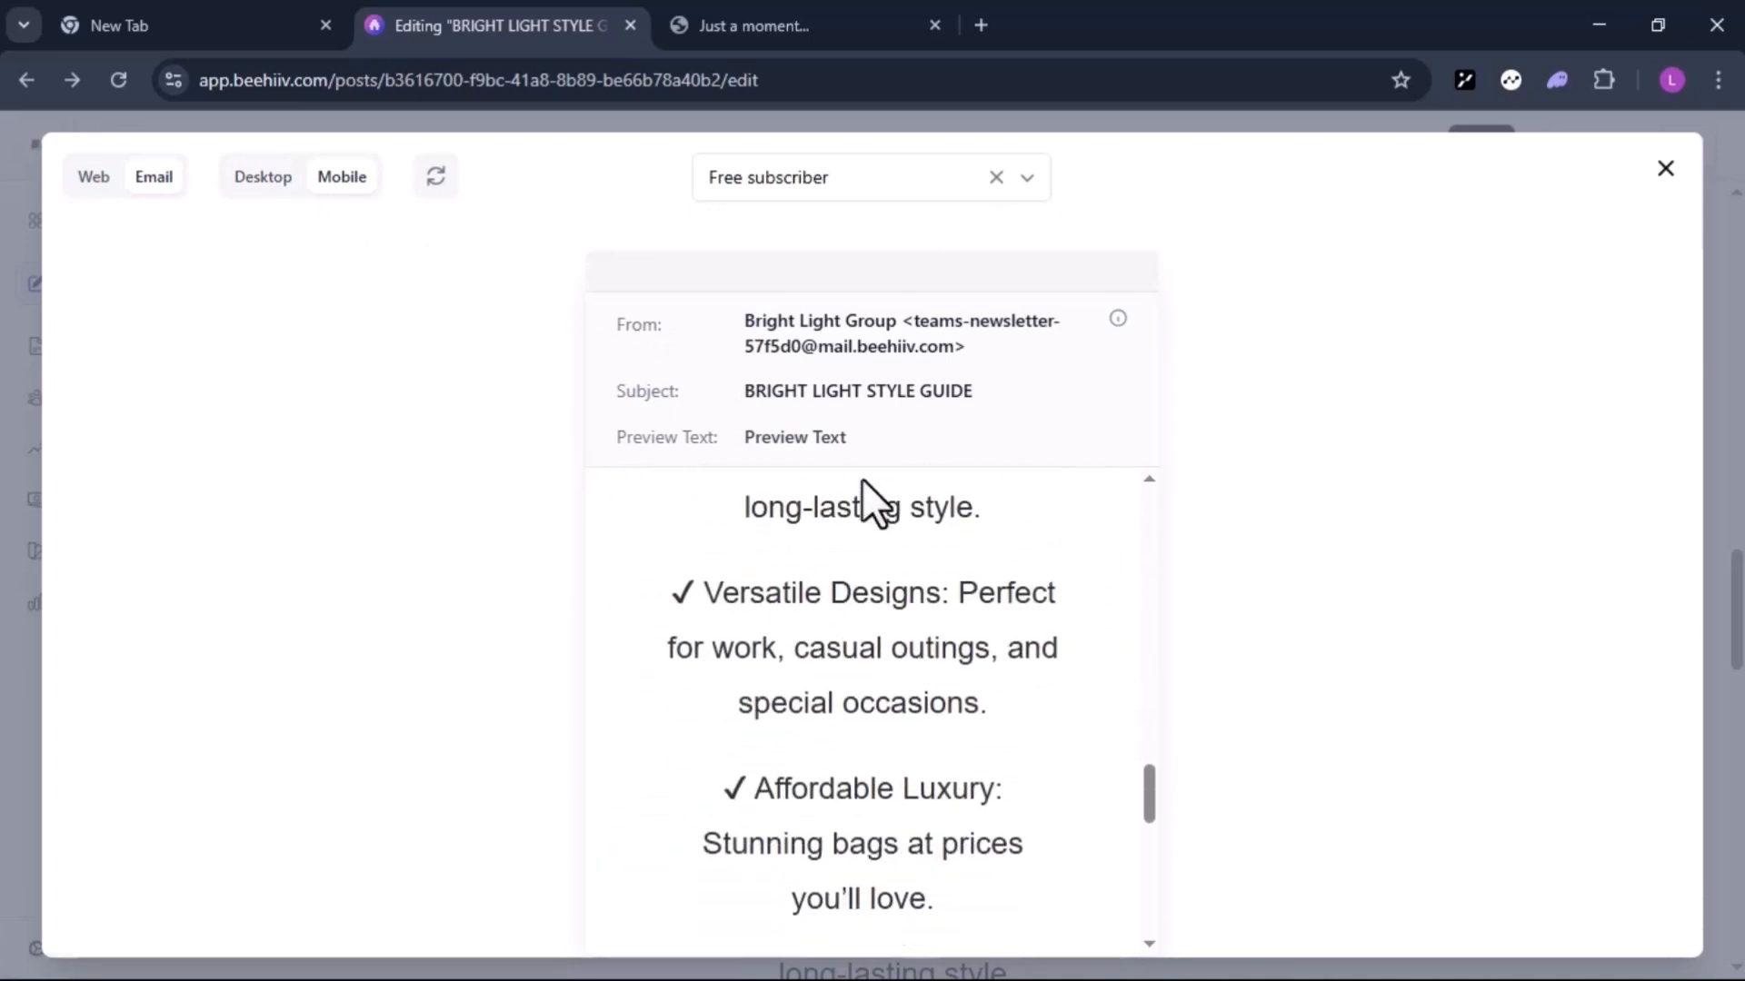
key(Escape)
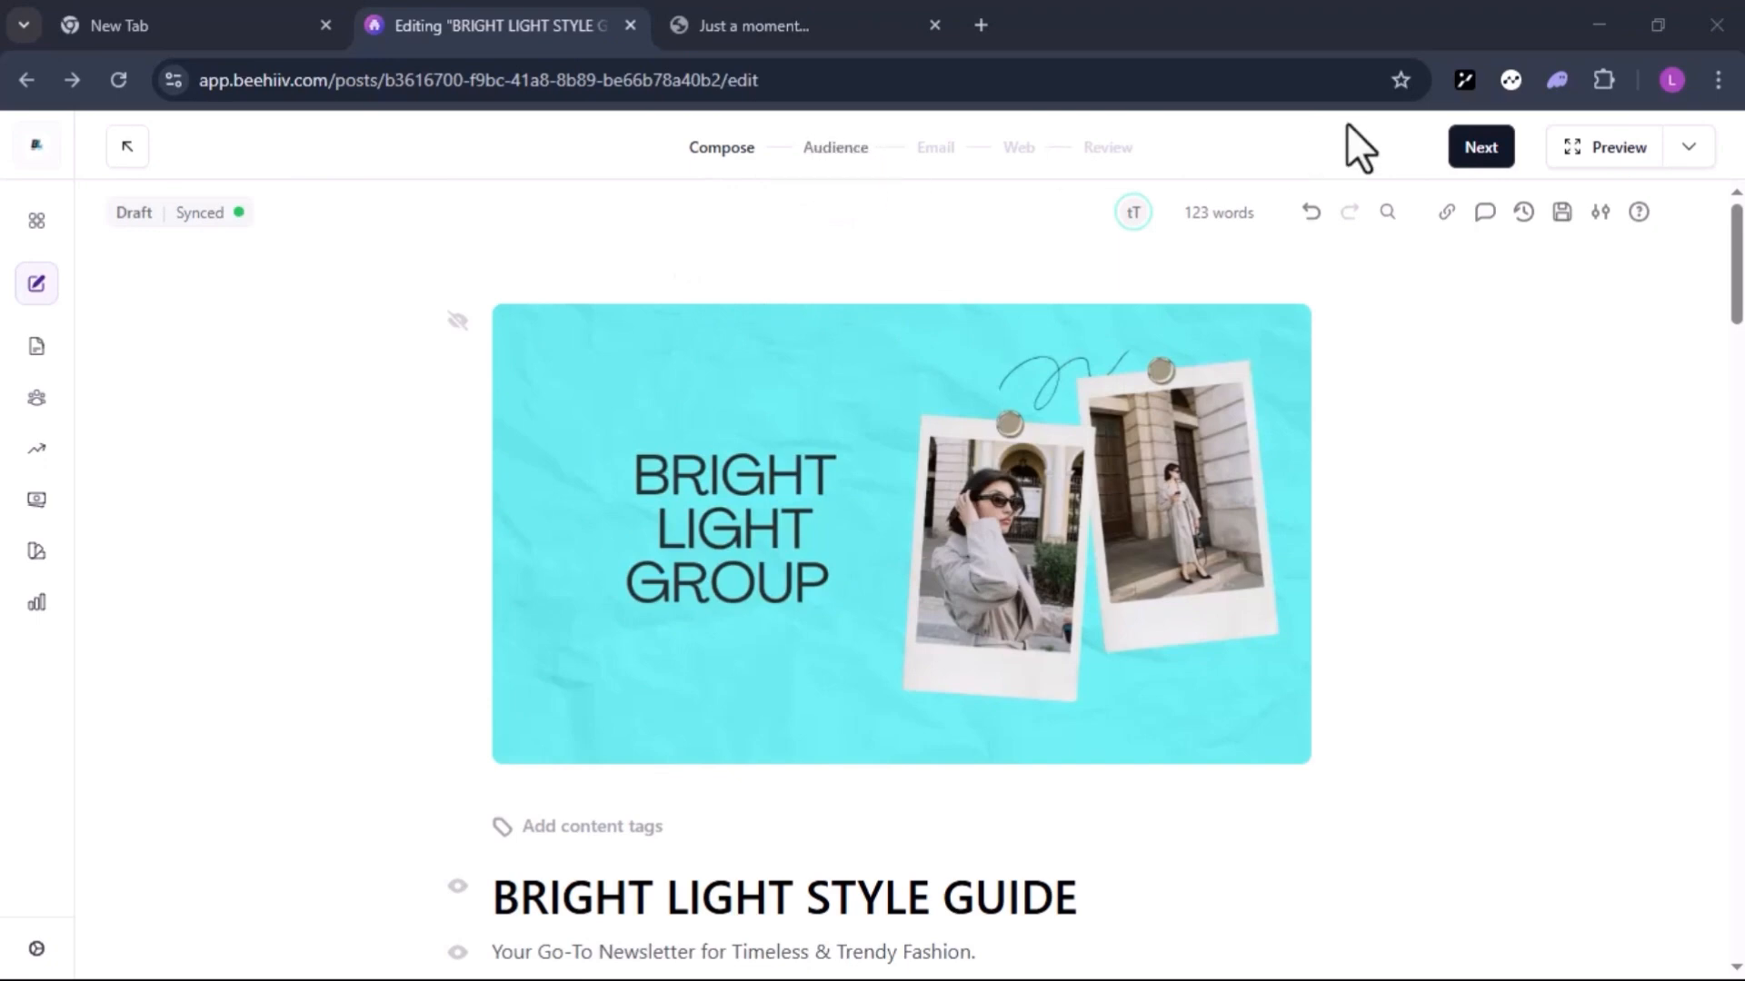
Proceed to the post's Audience settings and check the default email and web audiences.
click(1478, 148)
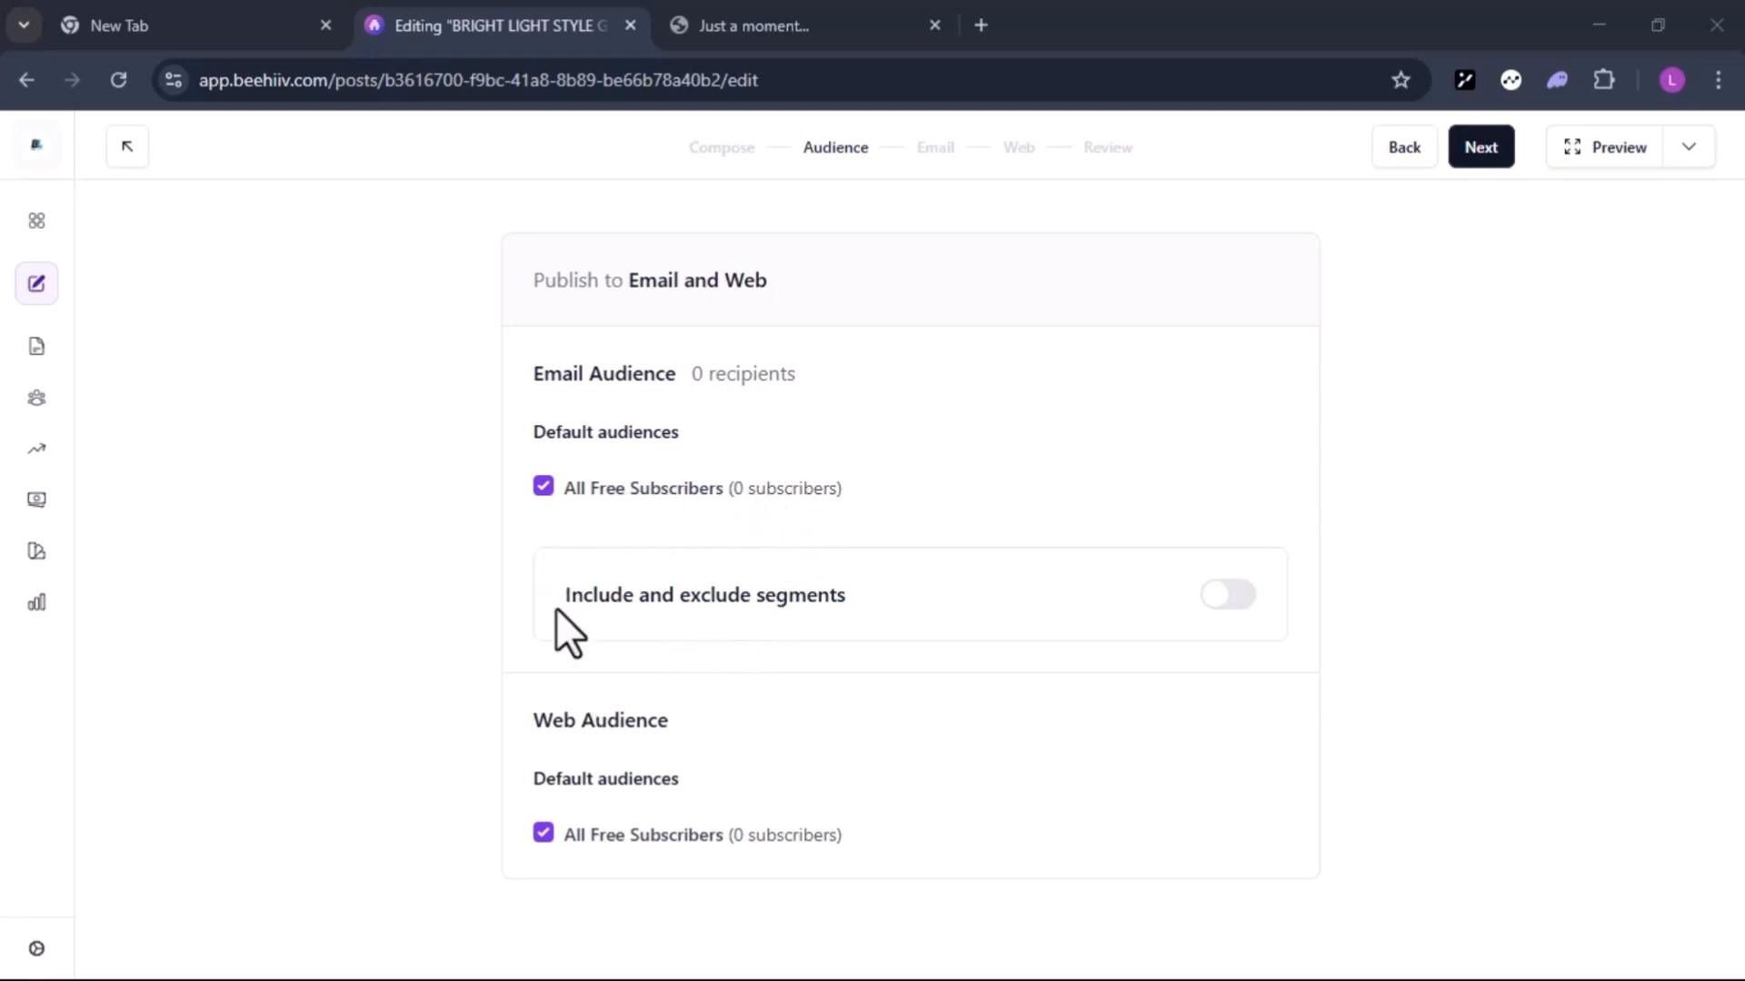
click(542, 835)
Open the form for a new subscriber segment and examine the Static, Dynamic and Manual segment types.
click(53, 437)
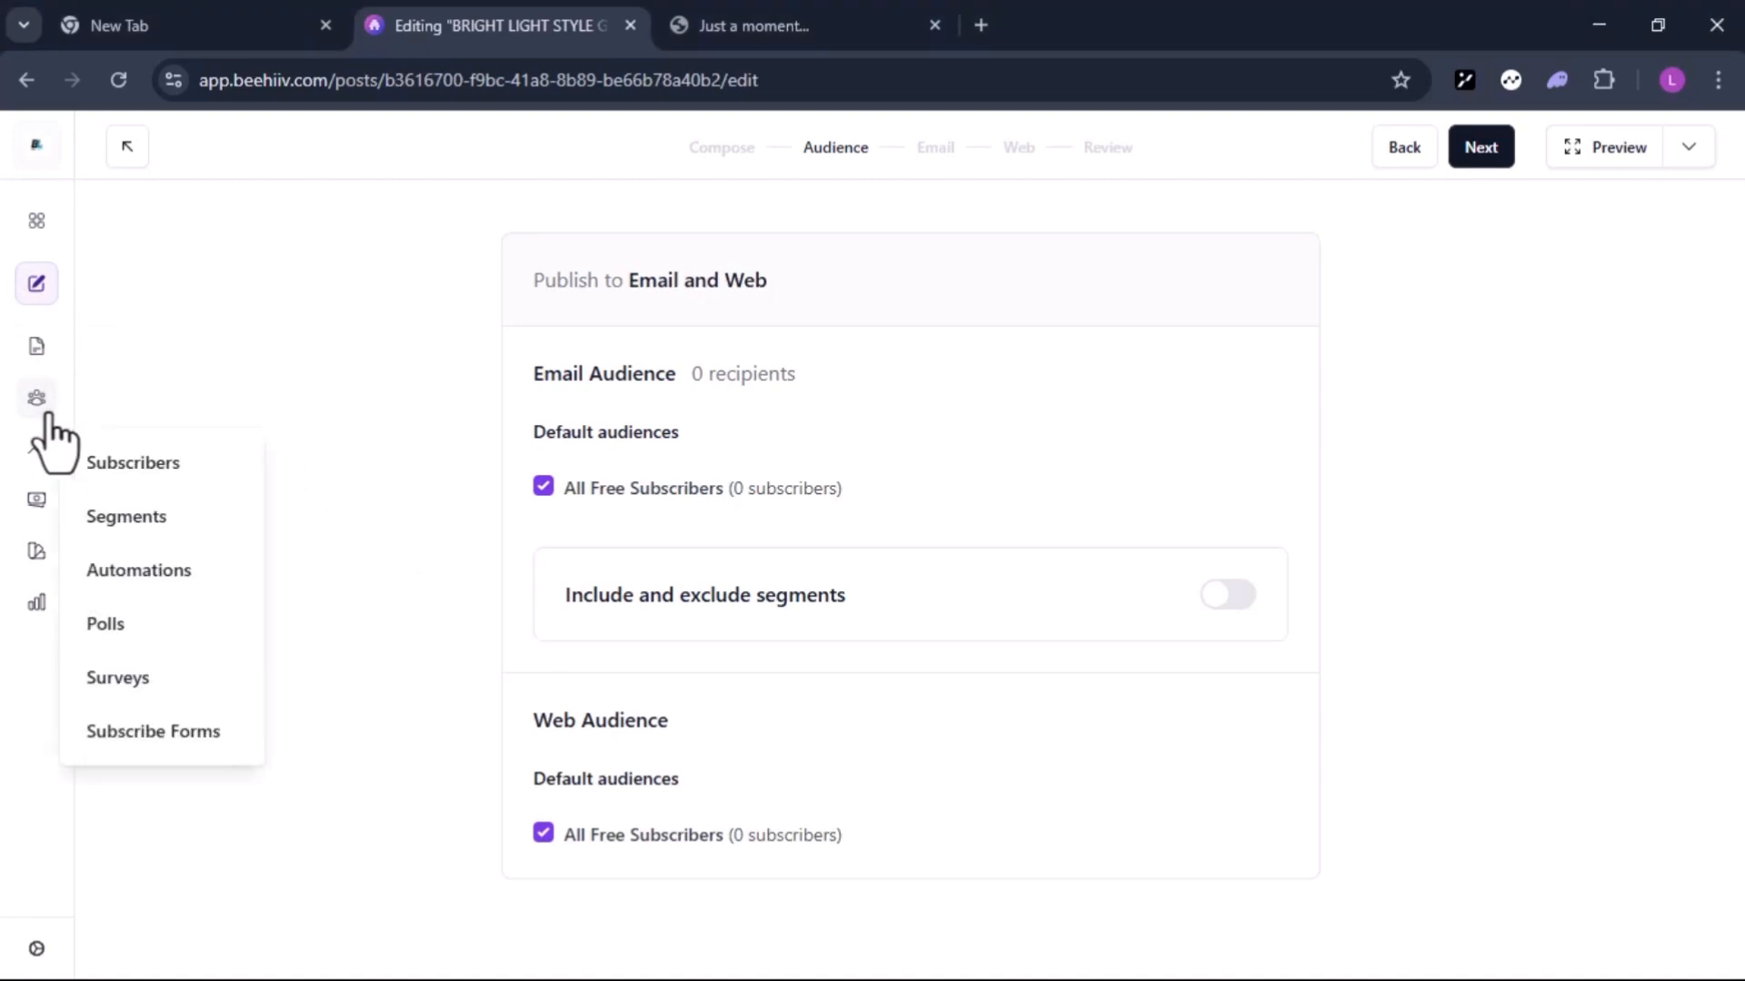
click(106, 532)
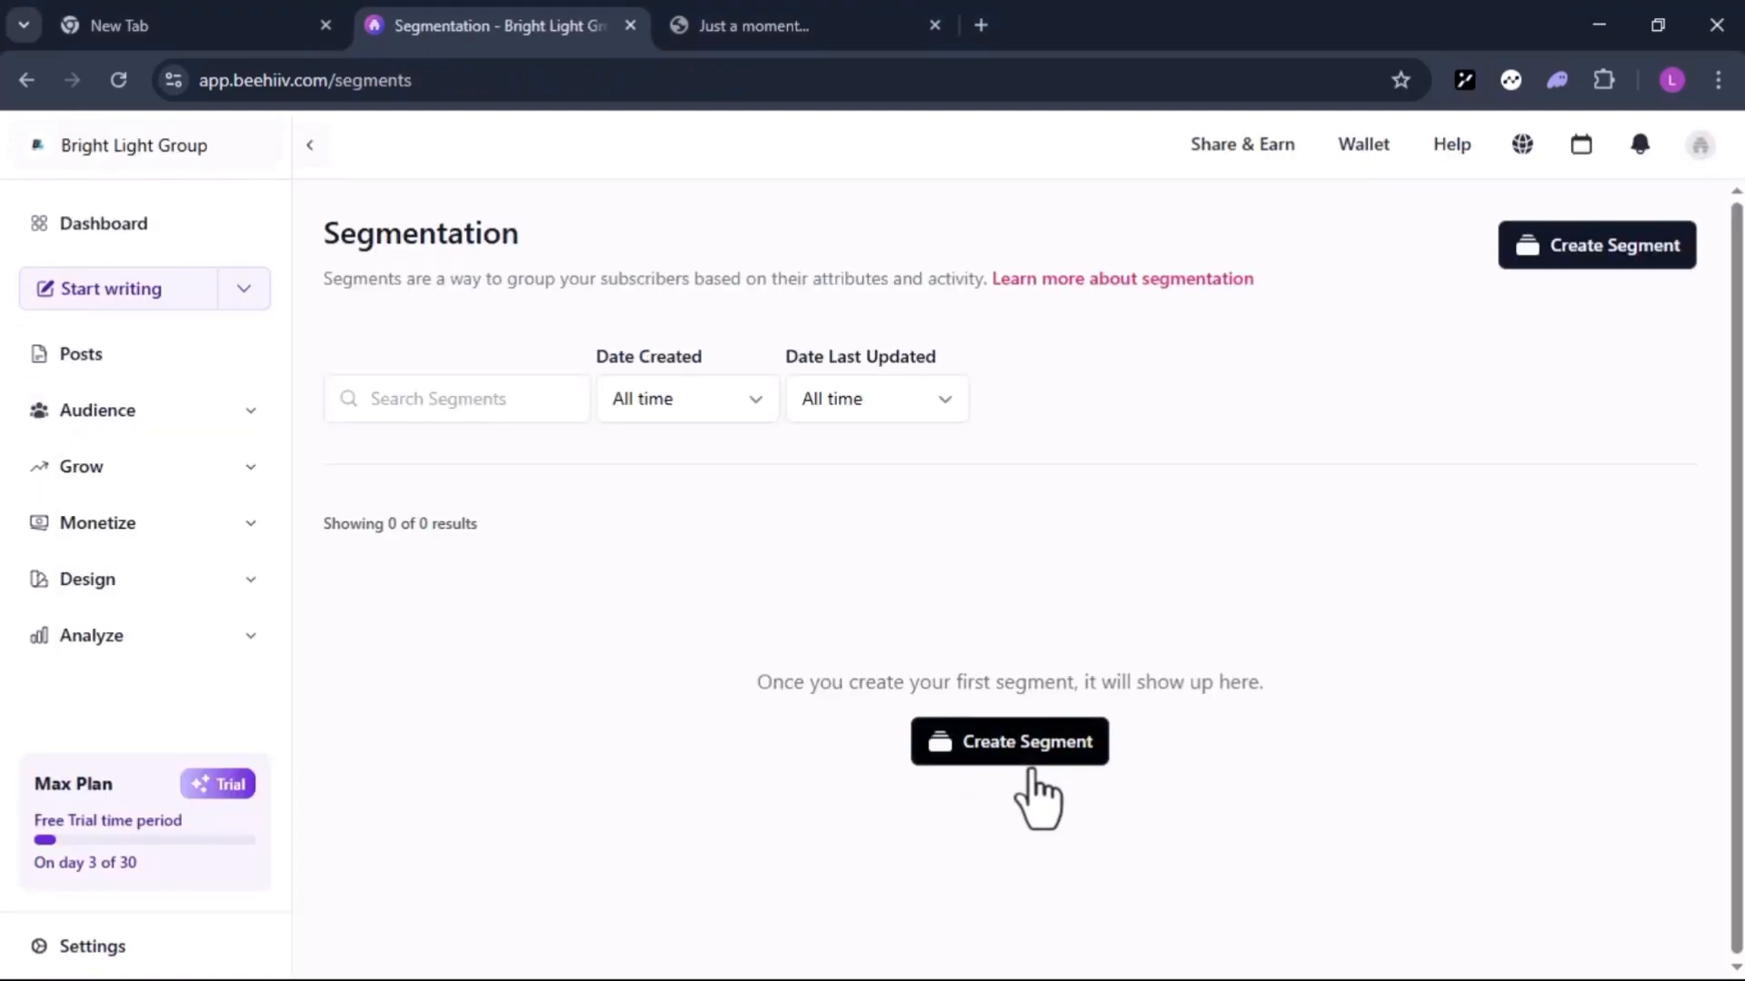
click(1011, 762)
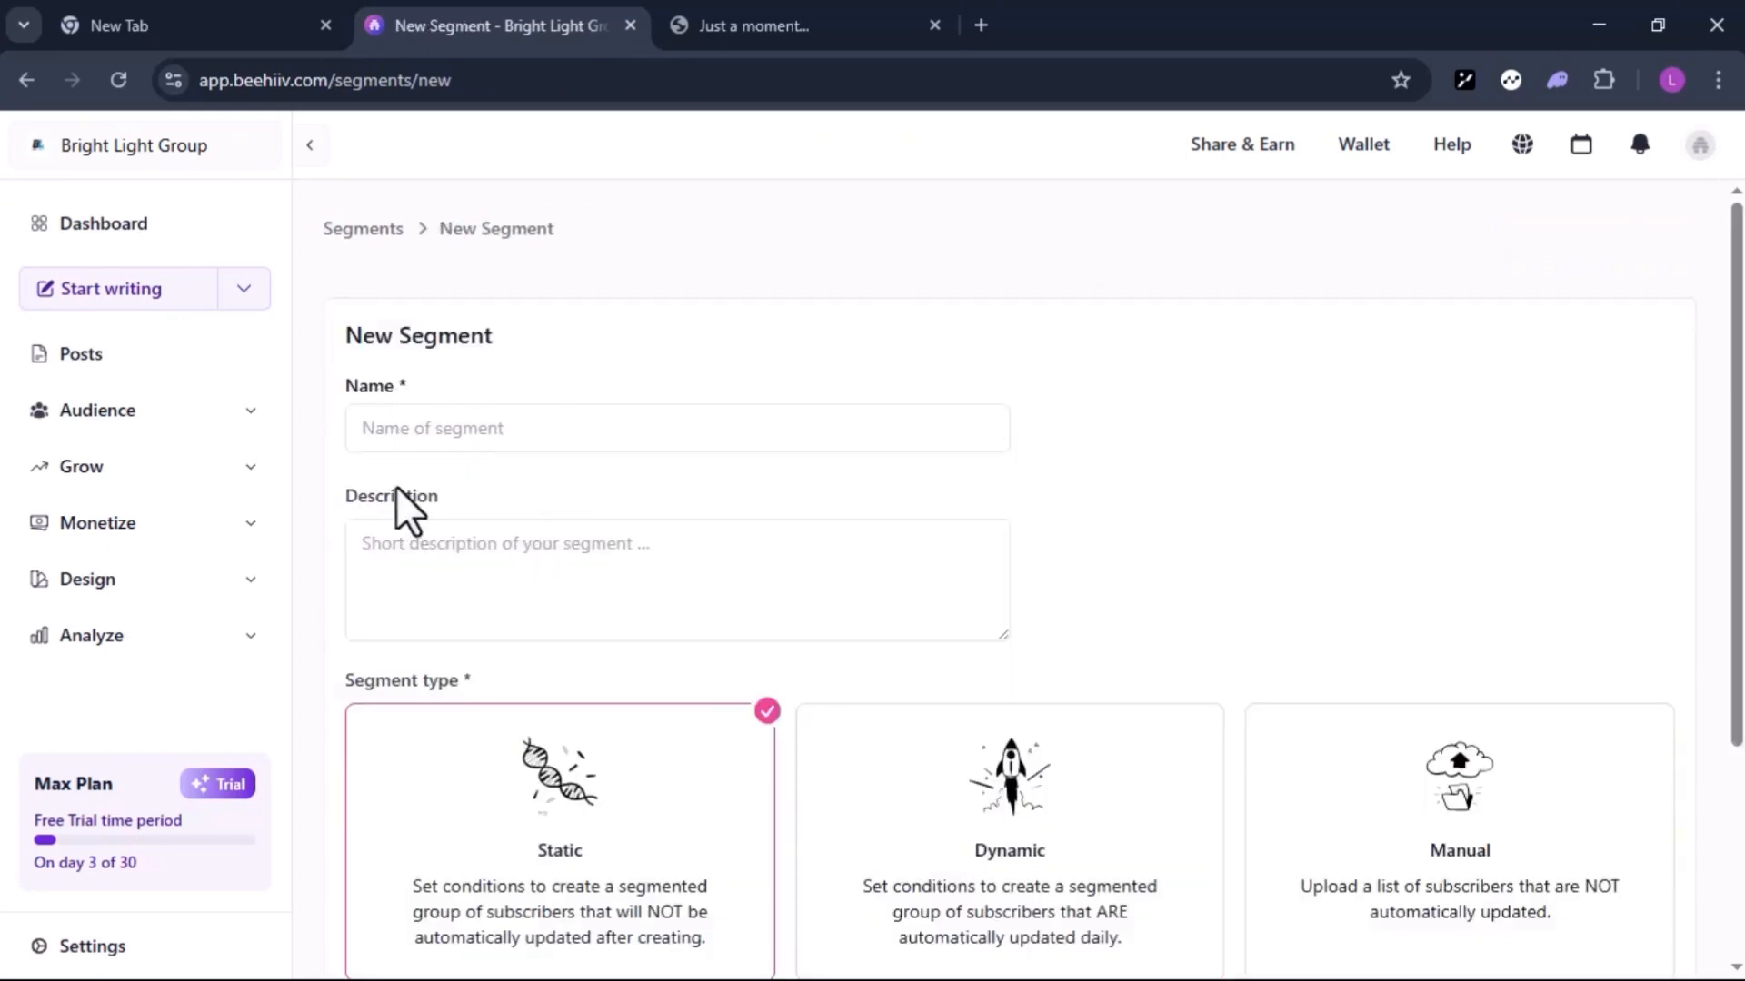
scroll(614, 736, down, 2)
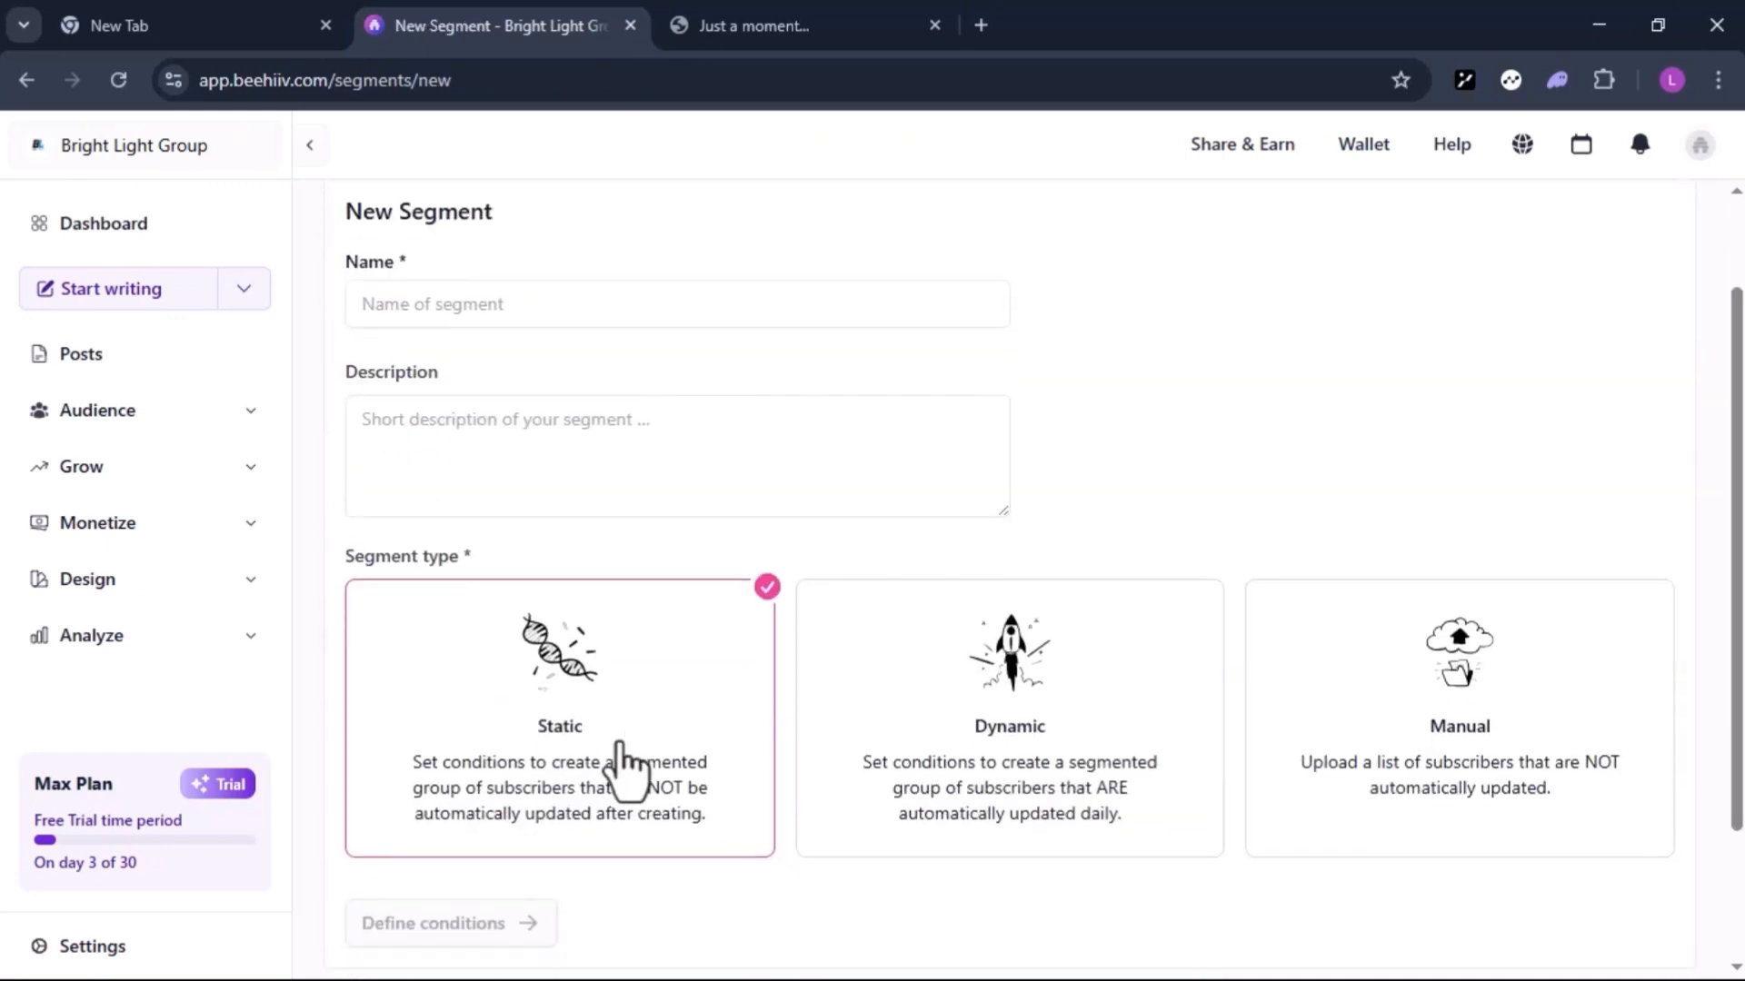
scroll(624, 764, down, 1)
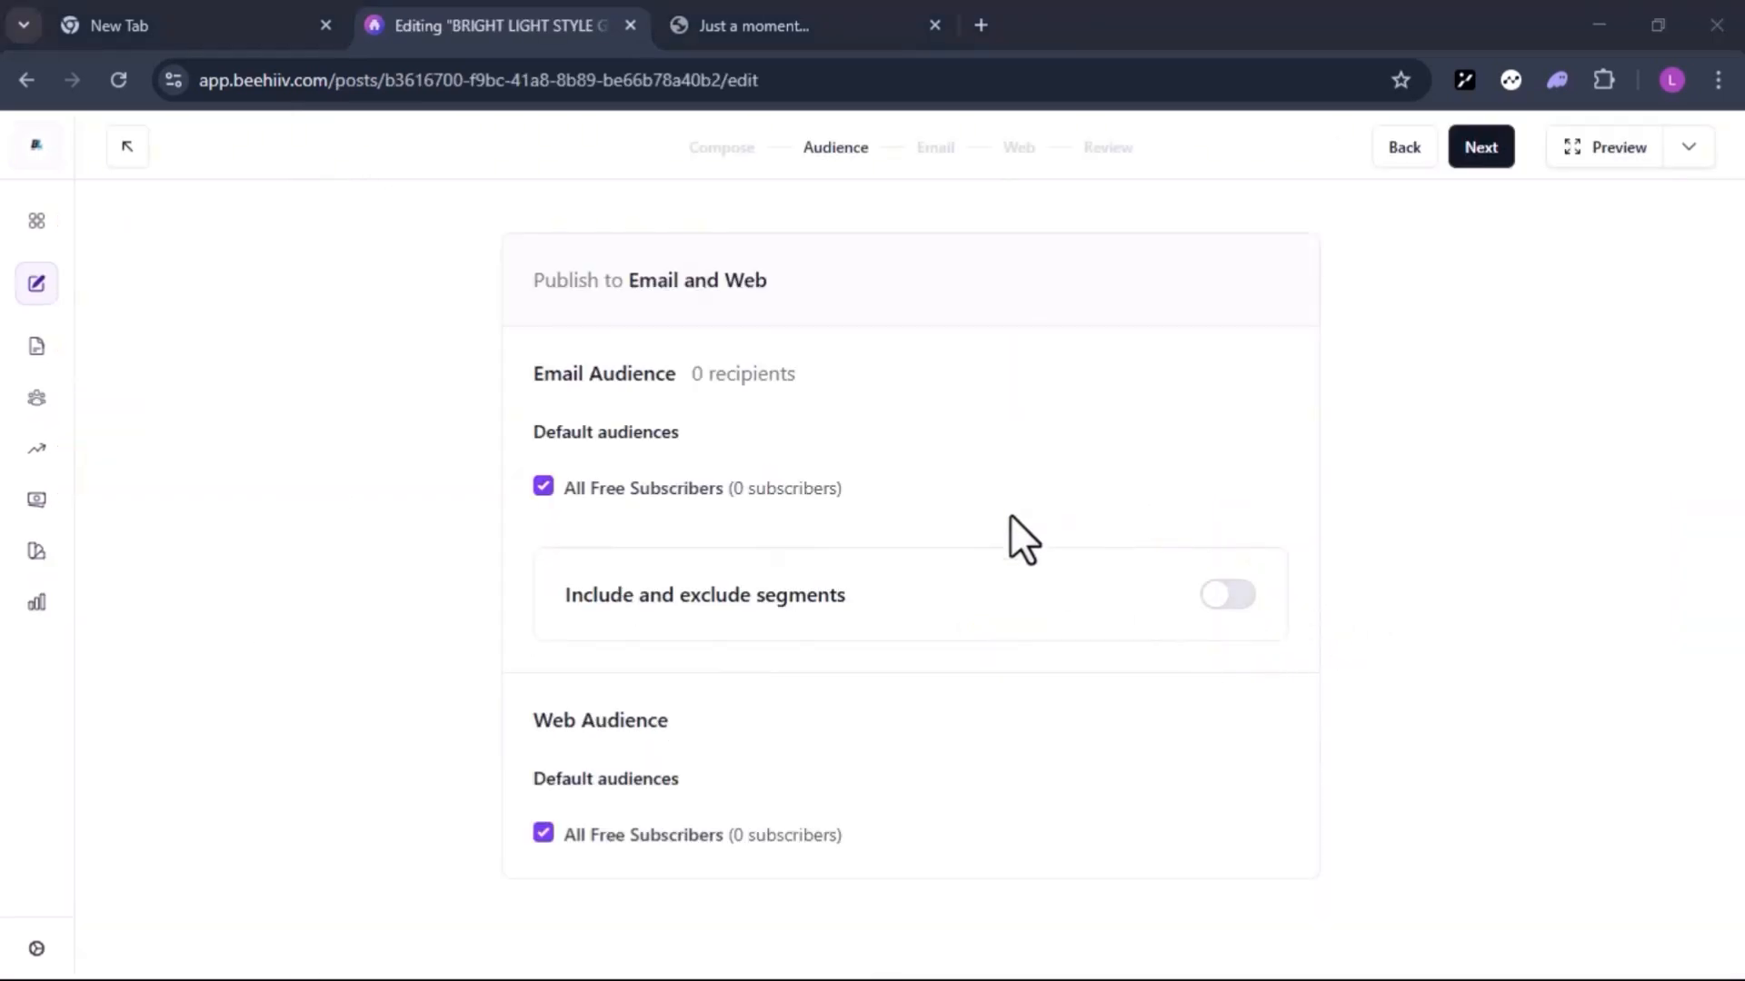
Proceed from the Audience settings to the Email settings and examine the subject line, preview text and header buttons.
click(1478, 138)
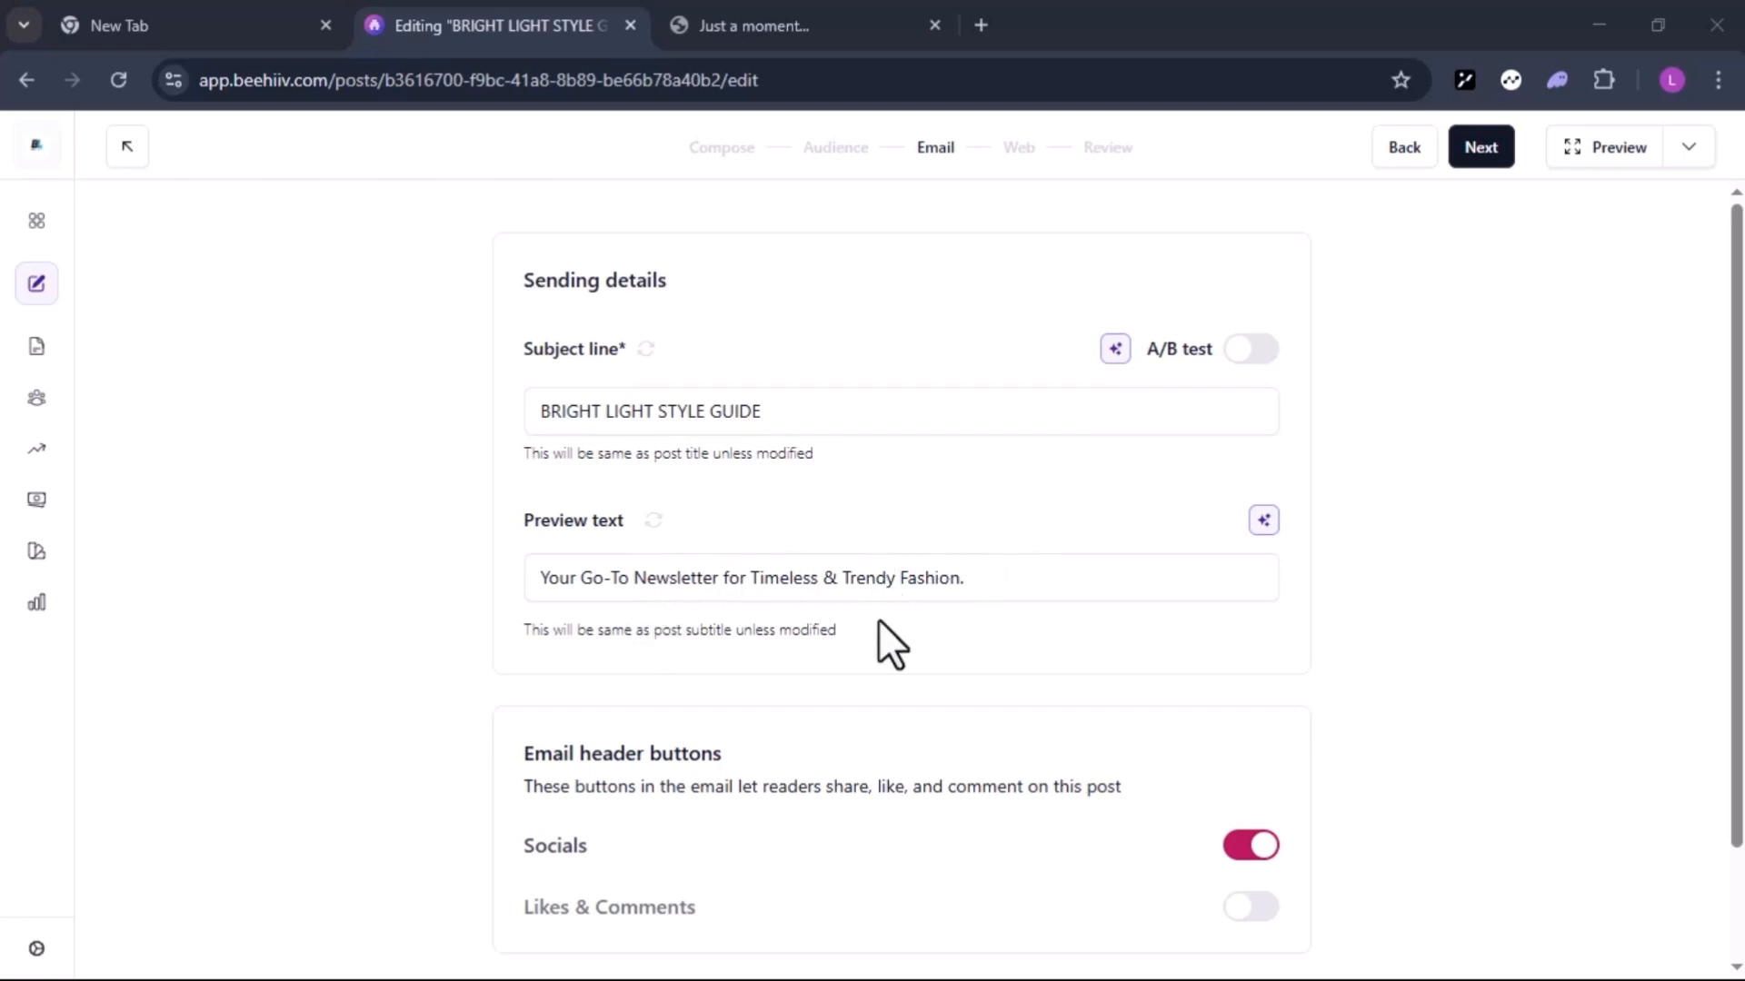
scroll(730, 675, down, 2)
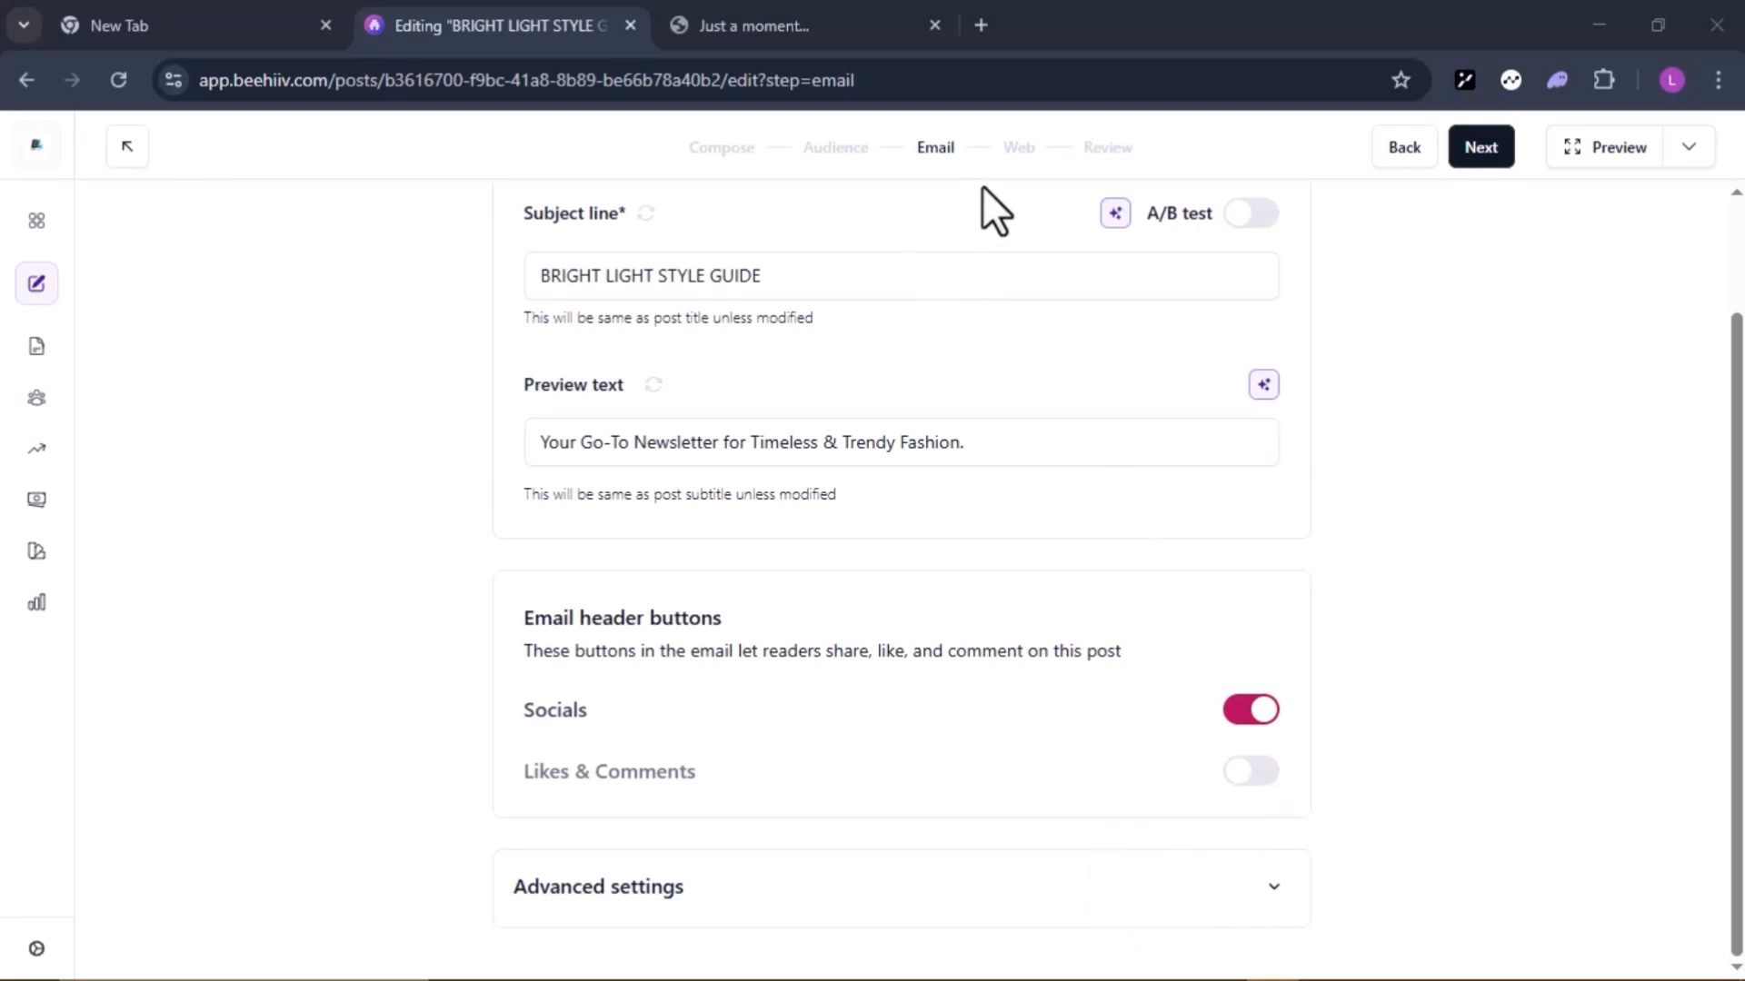
Proceed to the Web settings and examine the post URL, thumbnail and comment permission options, leaving the comments choice as it is.
click(1019, 150)
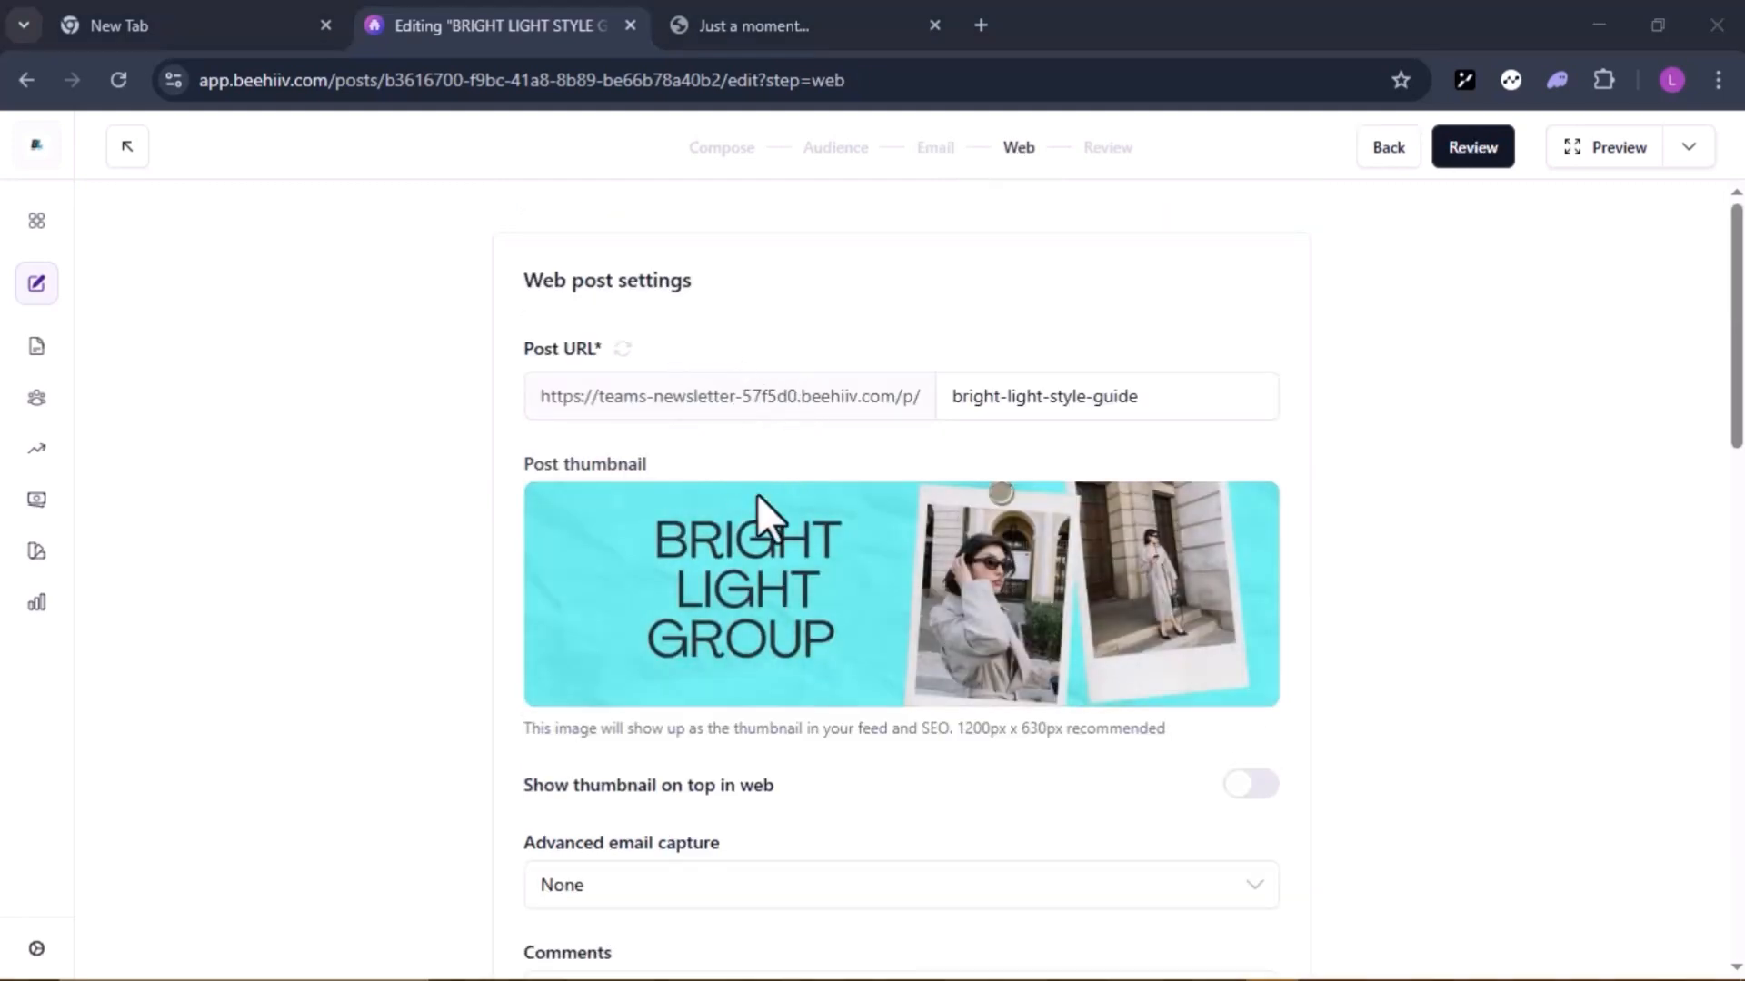
mouse_move(757, 548)
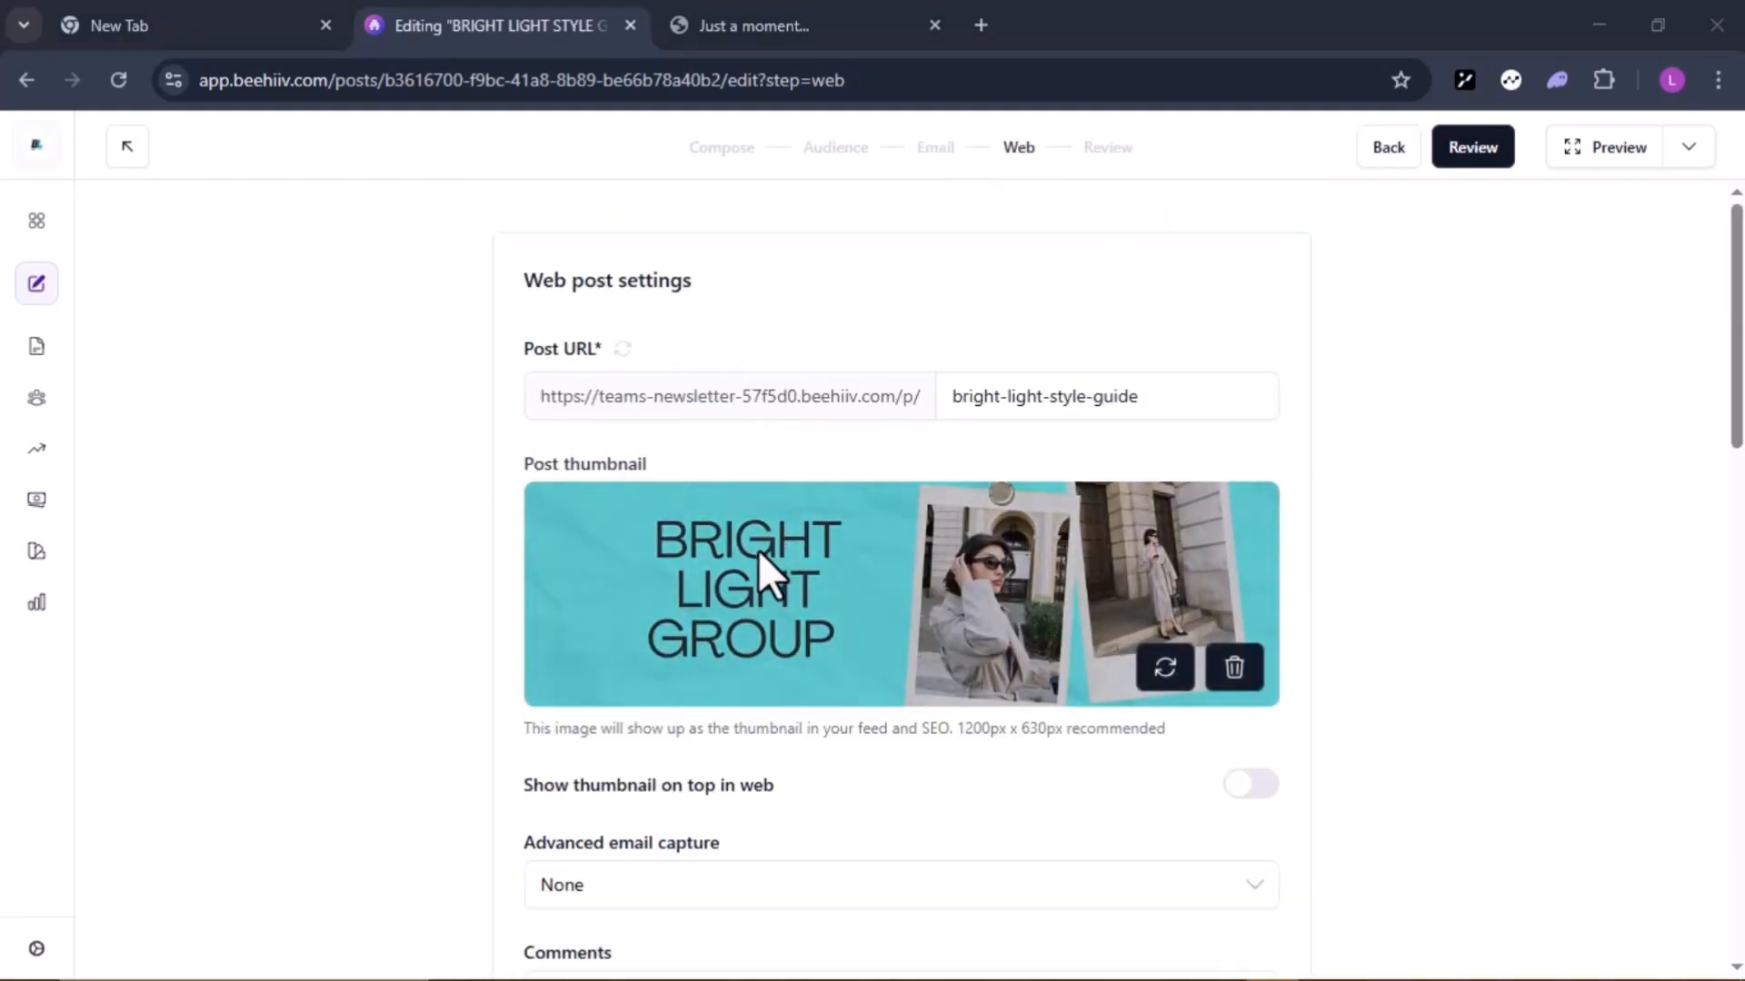
scroll(758, 549, down, 1)
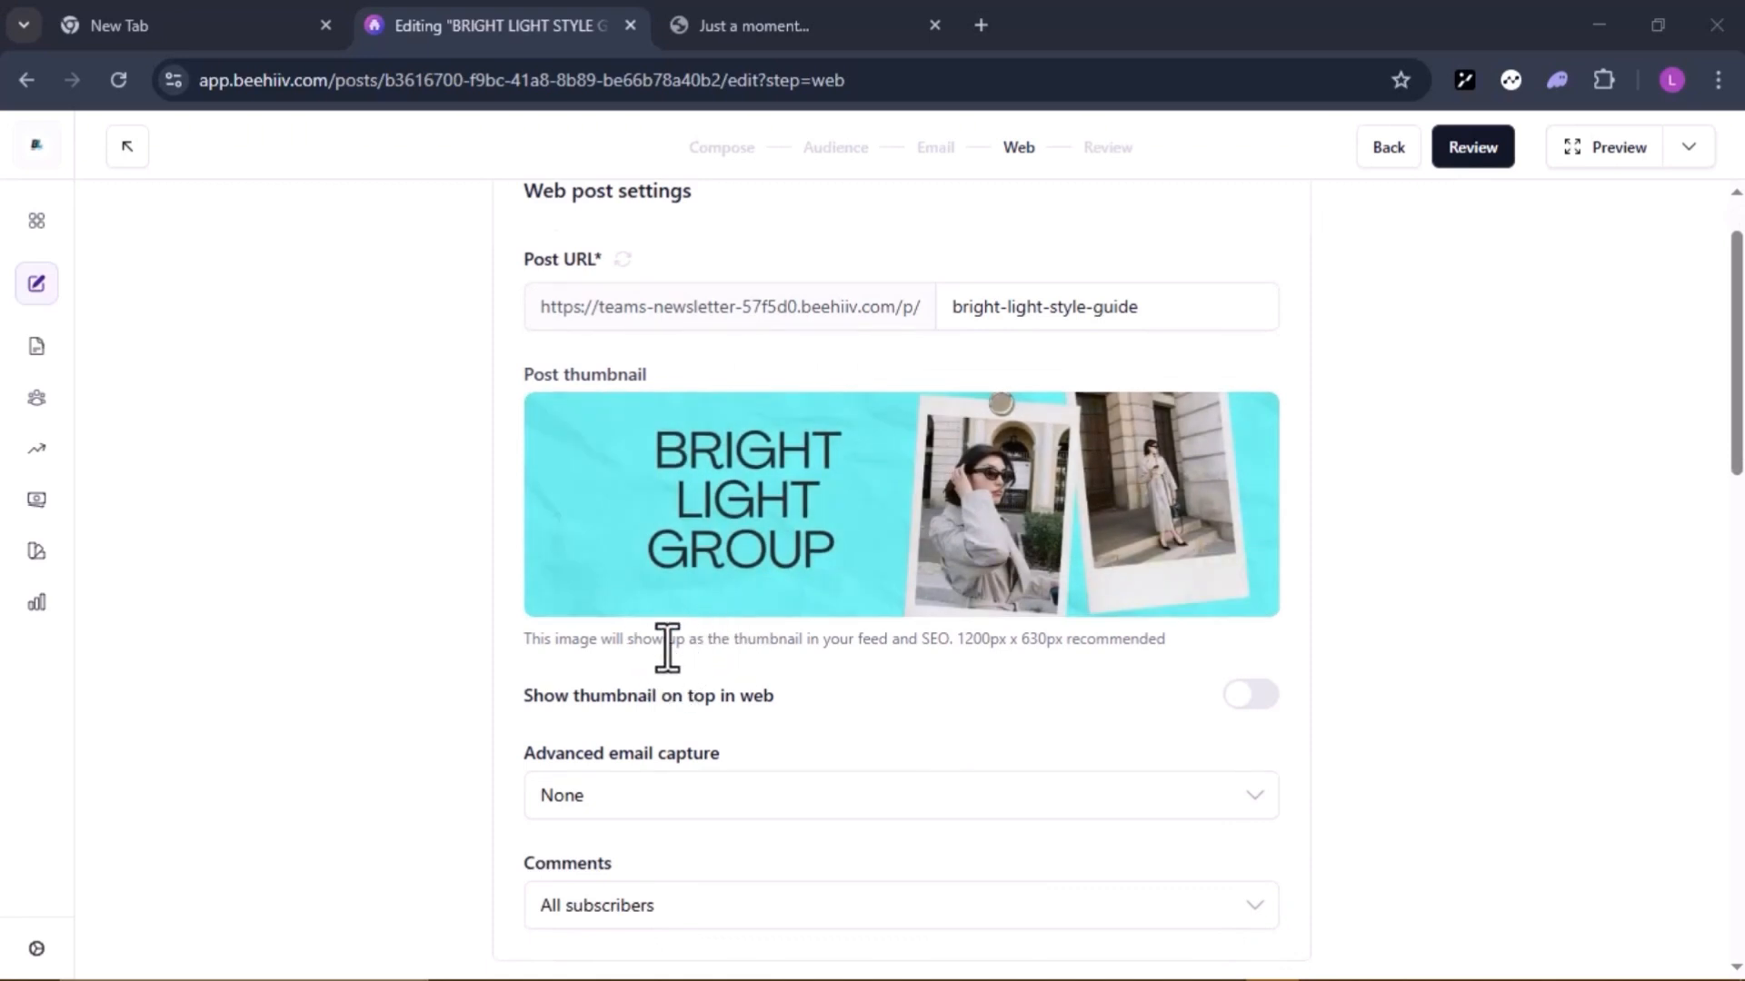
scroll(776, 738, down, 2)
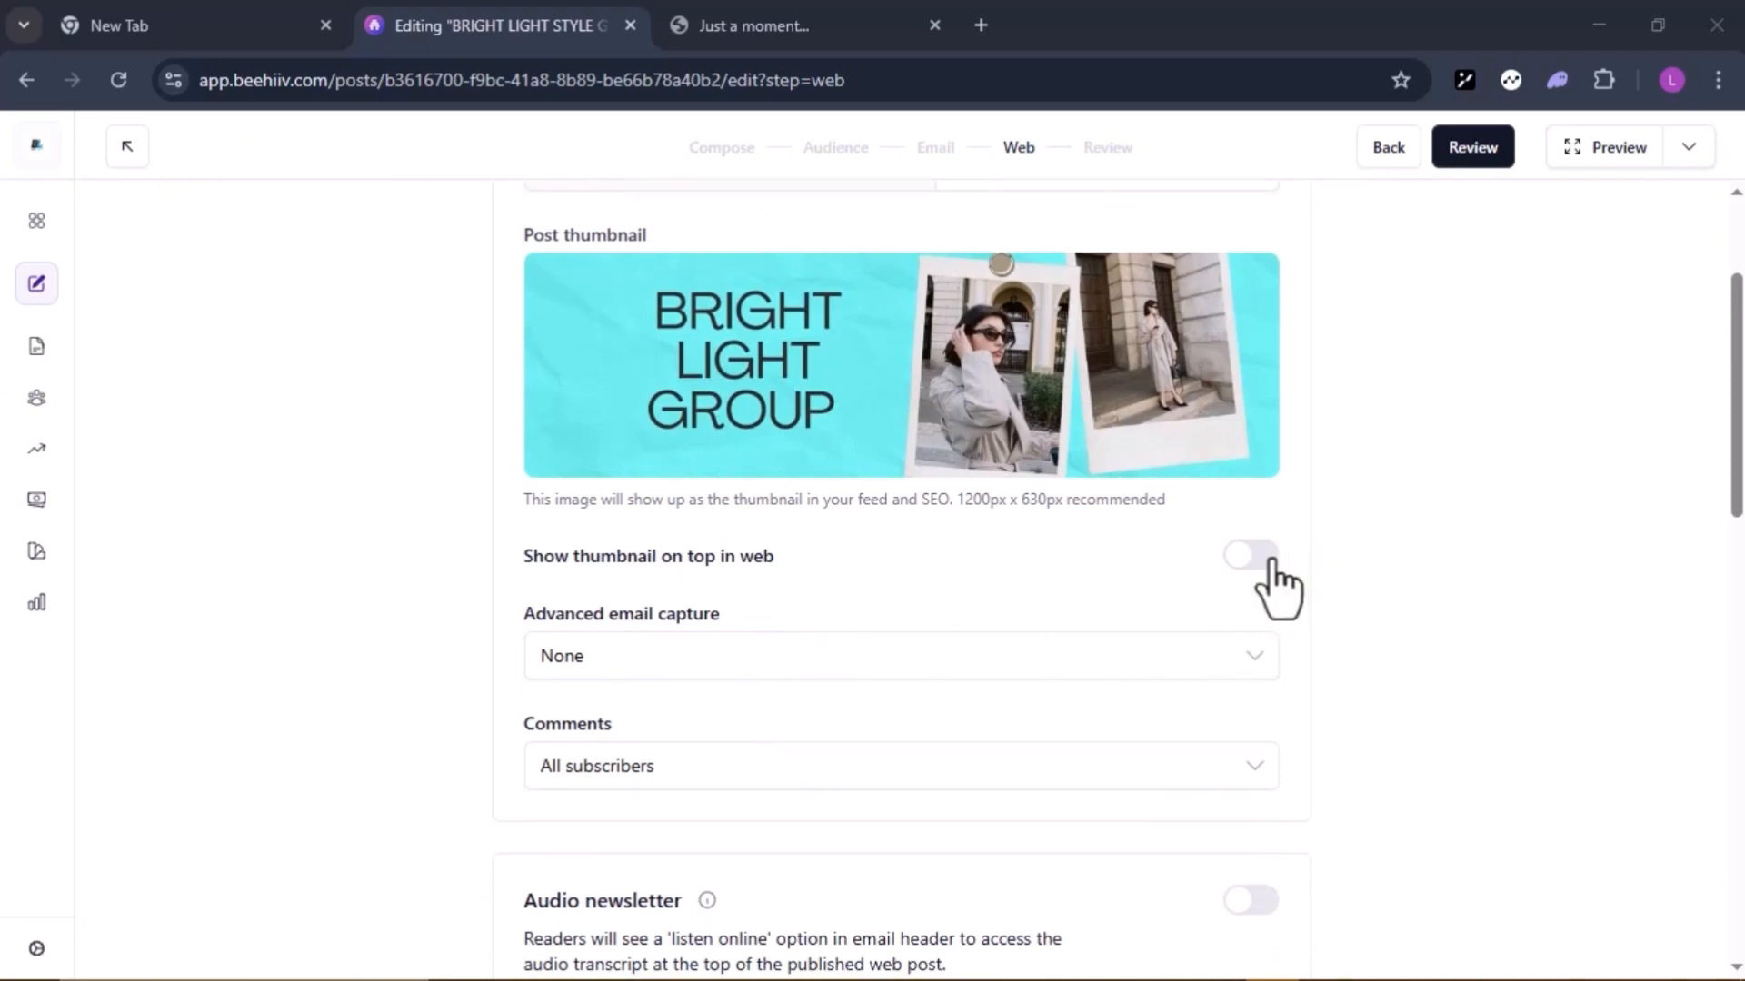
click(1263, 775)
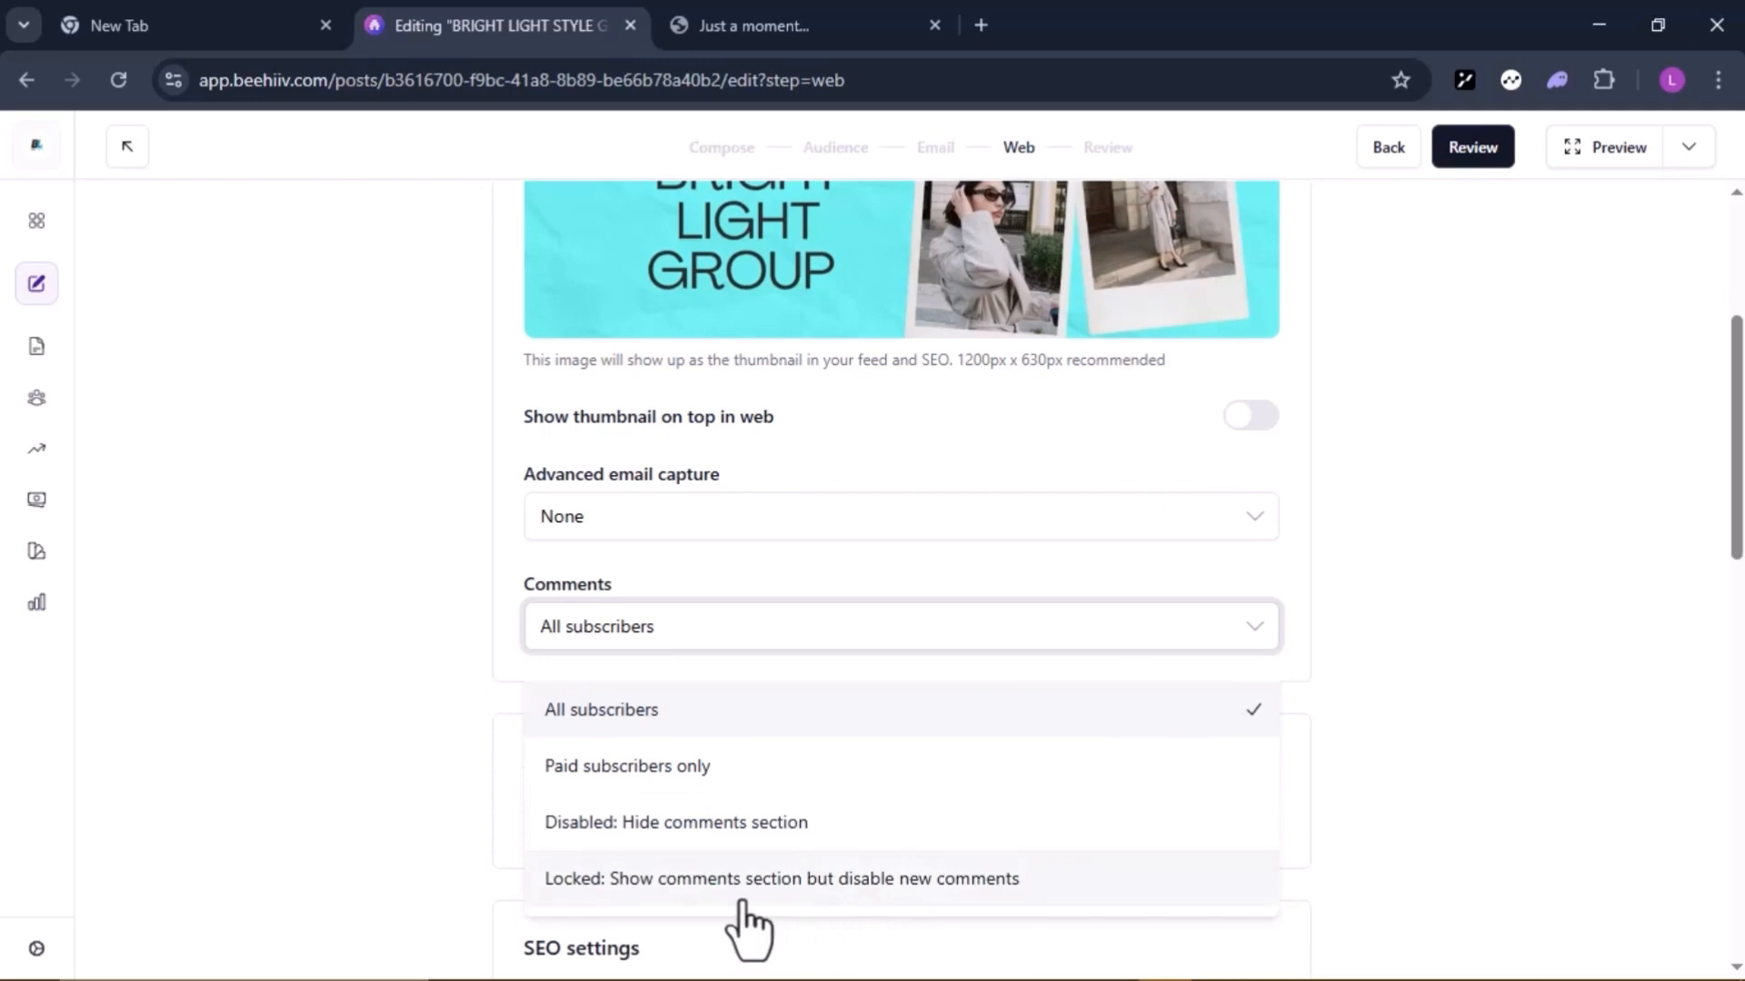
click(1404, 469)
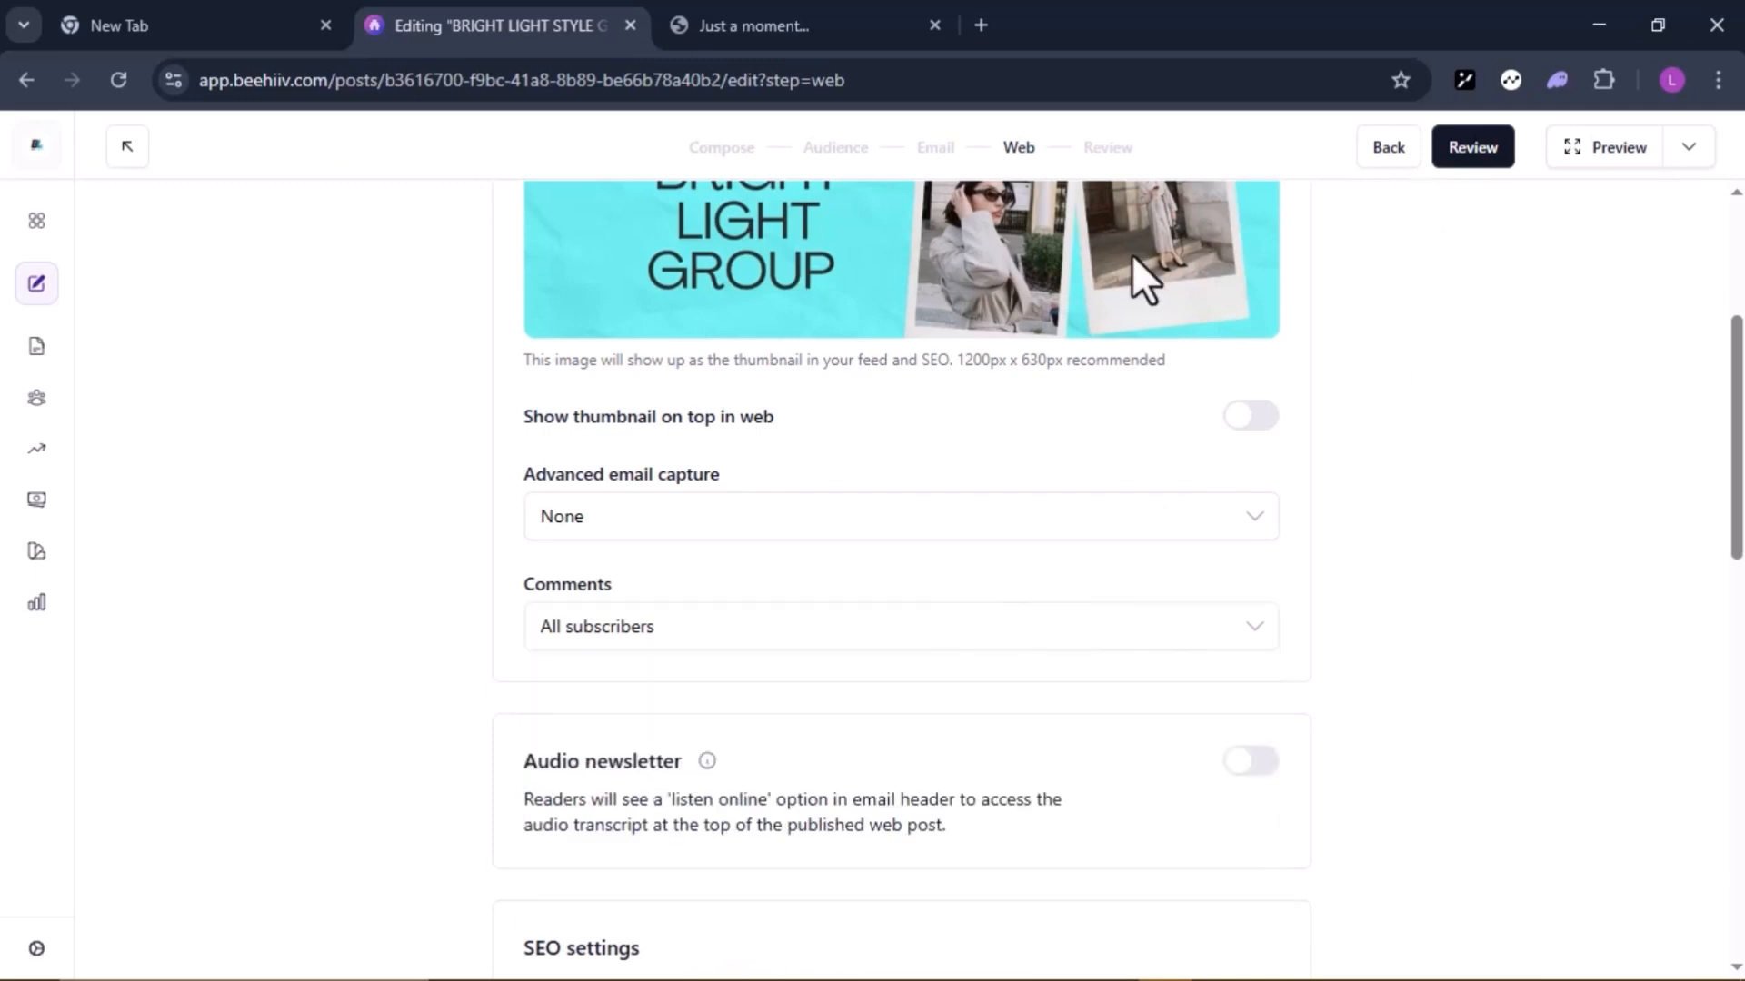
Examine the audio newsletter and SEO settings, and look over the Review and Publish page.
scroll(1133, 257, down, 1)
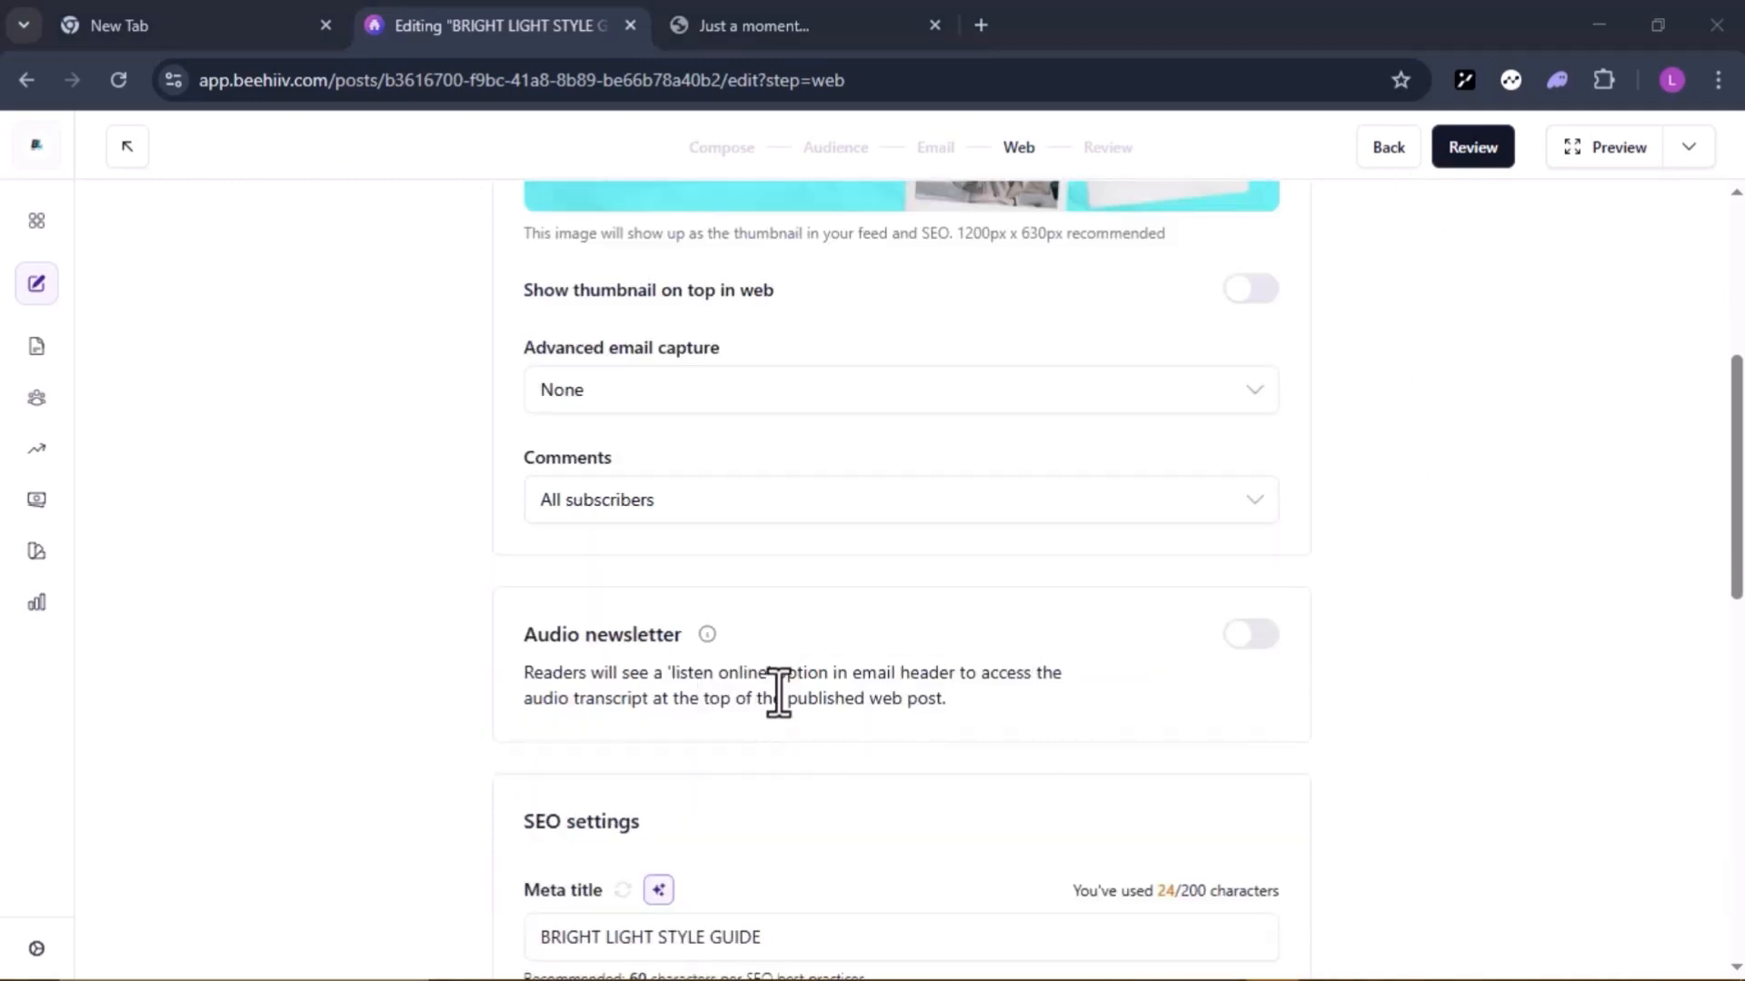
scroll(661, 641, down, 2)
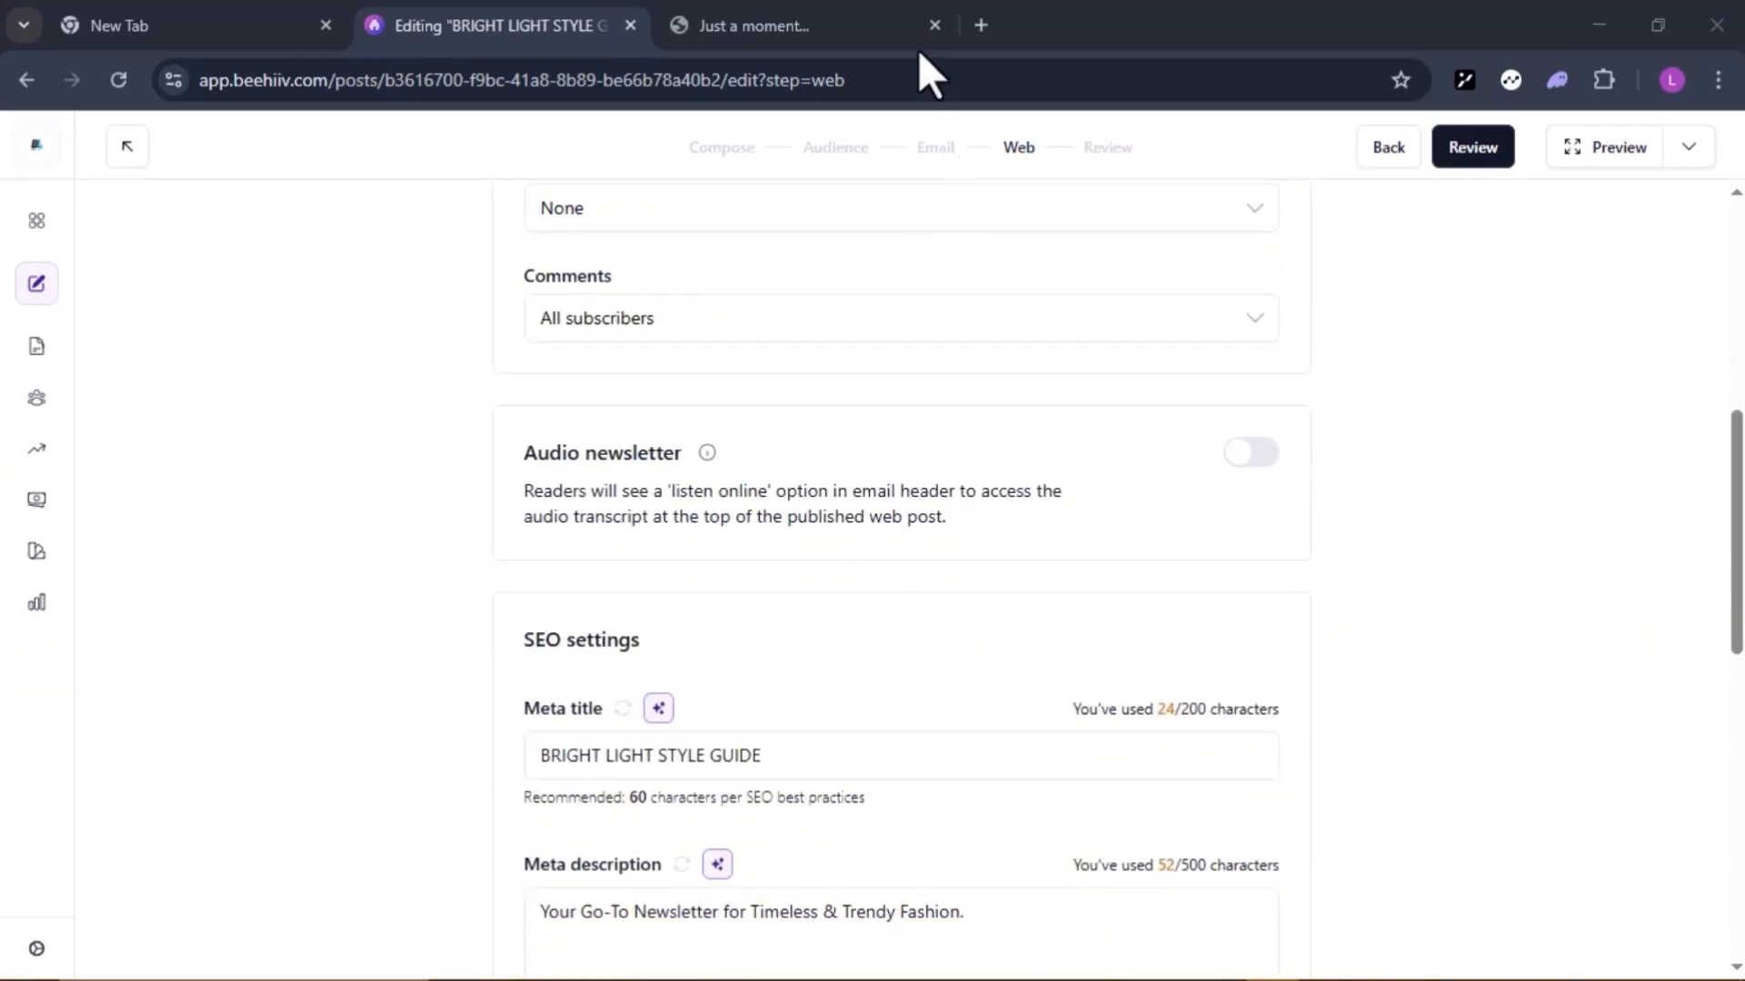
scroll(643, 537, down, 2)
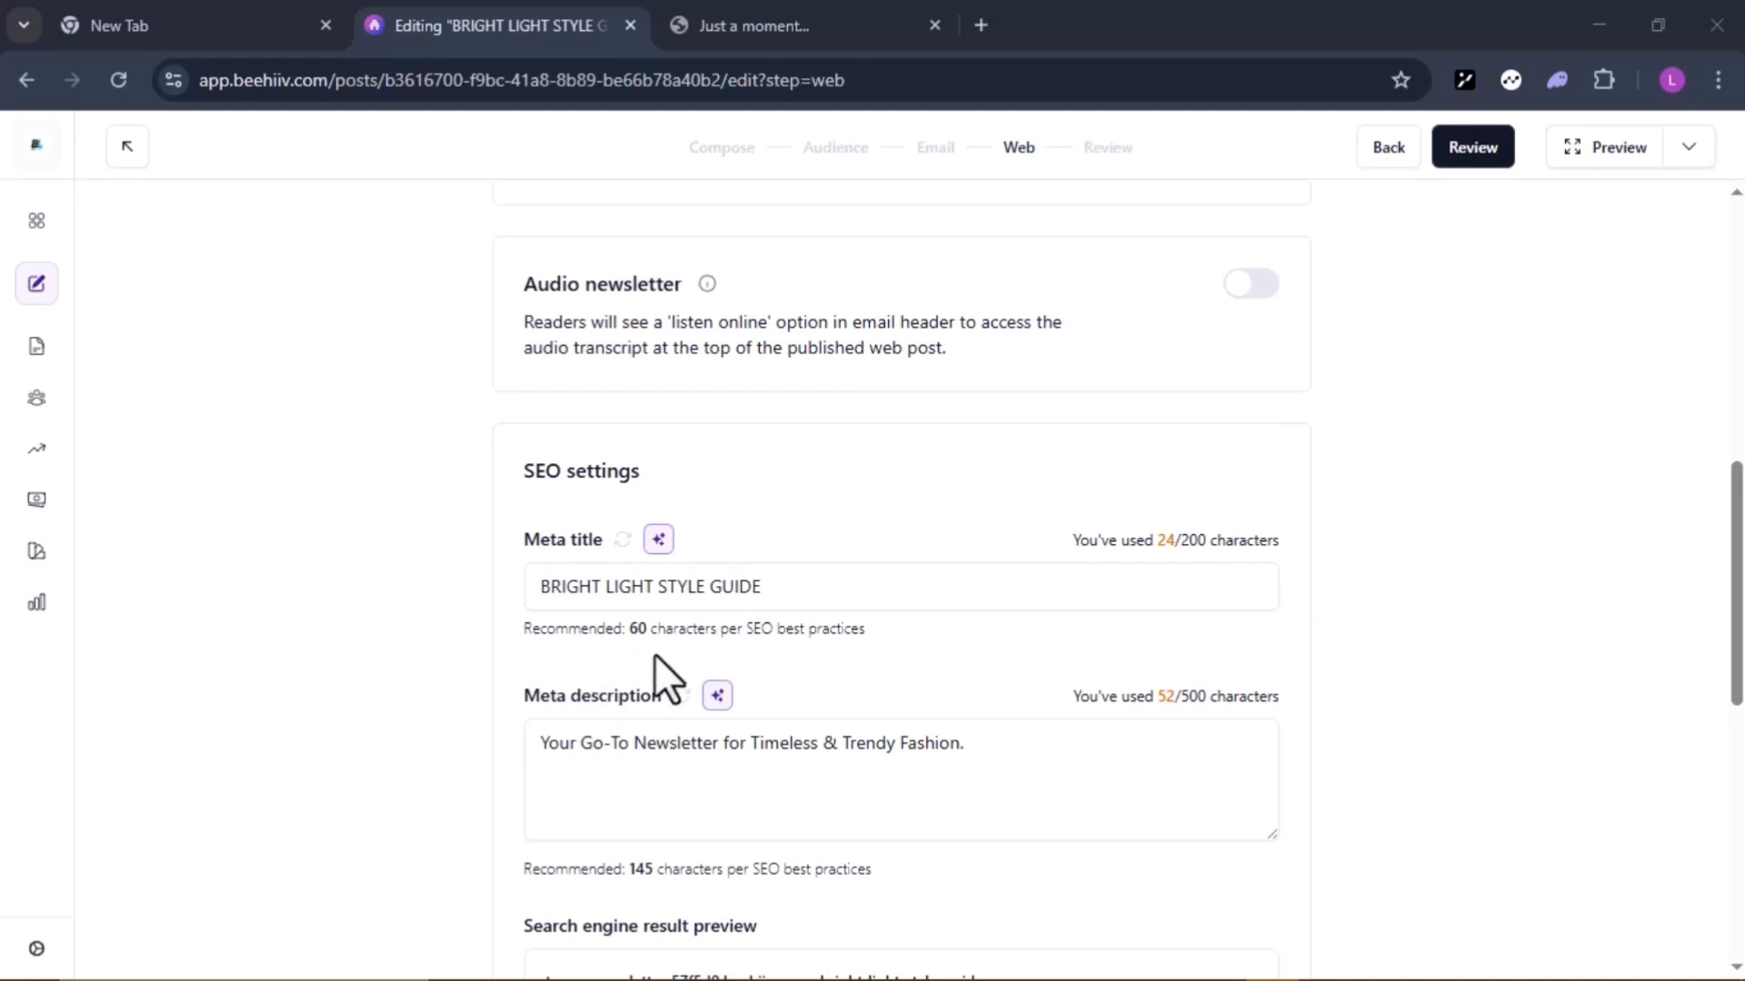
scroll(654, 653, down, 2)
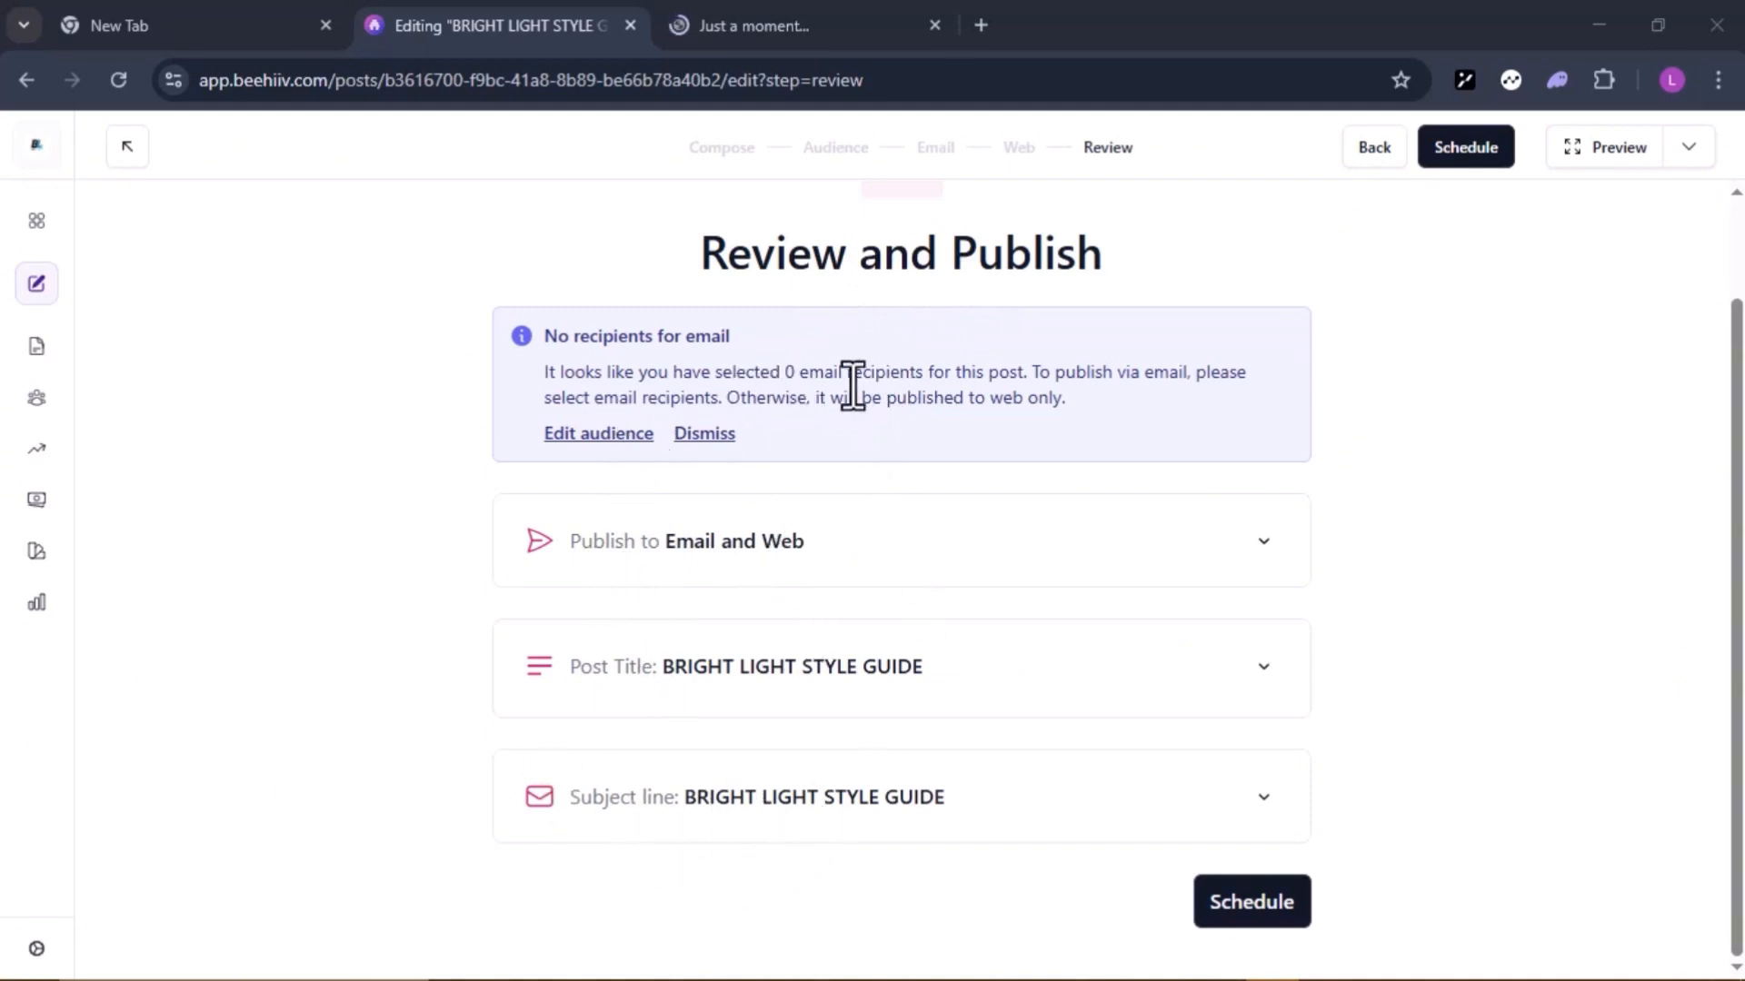
scroll(647, 573, up, 2)
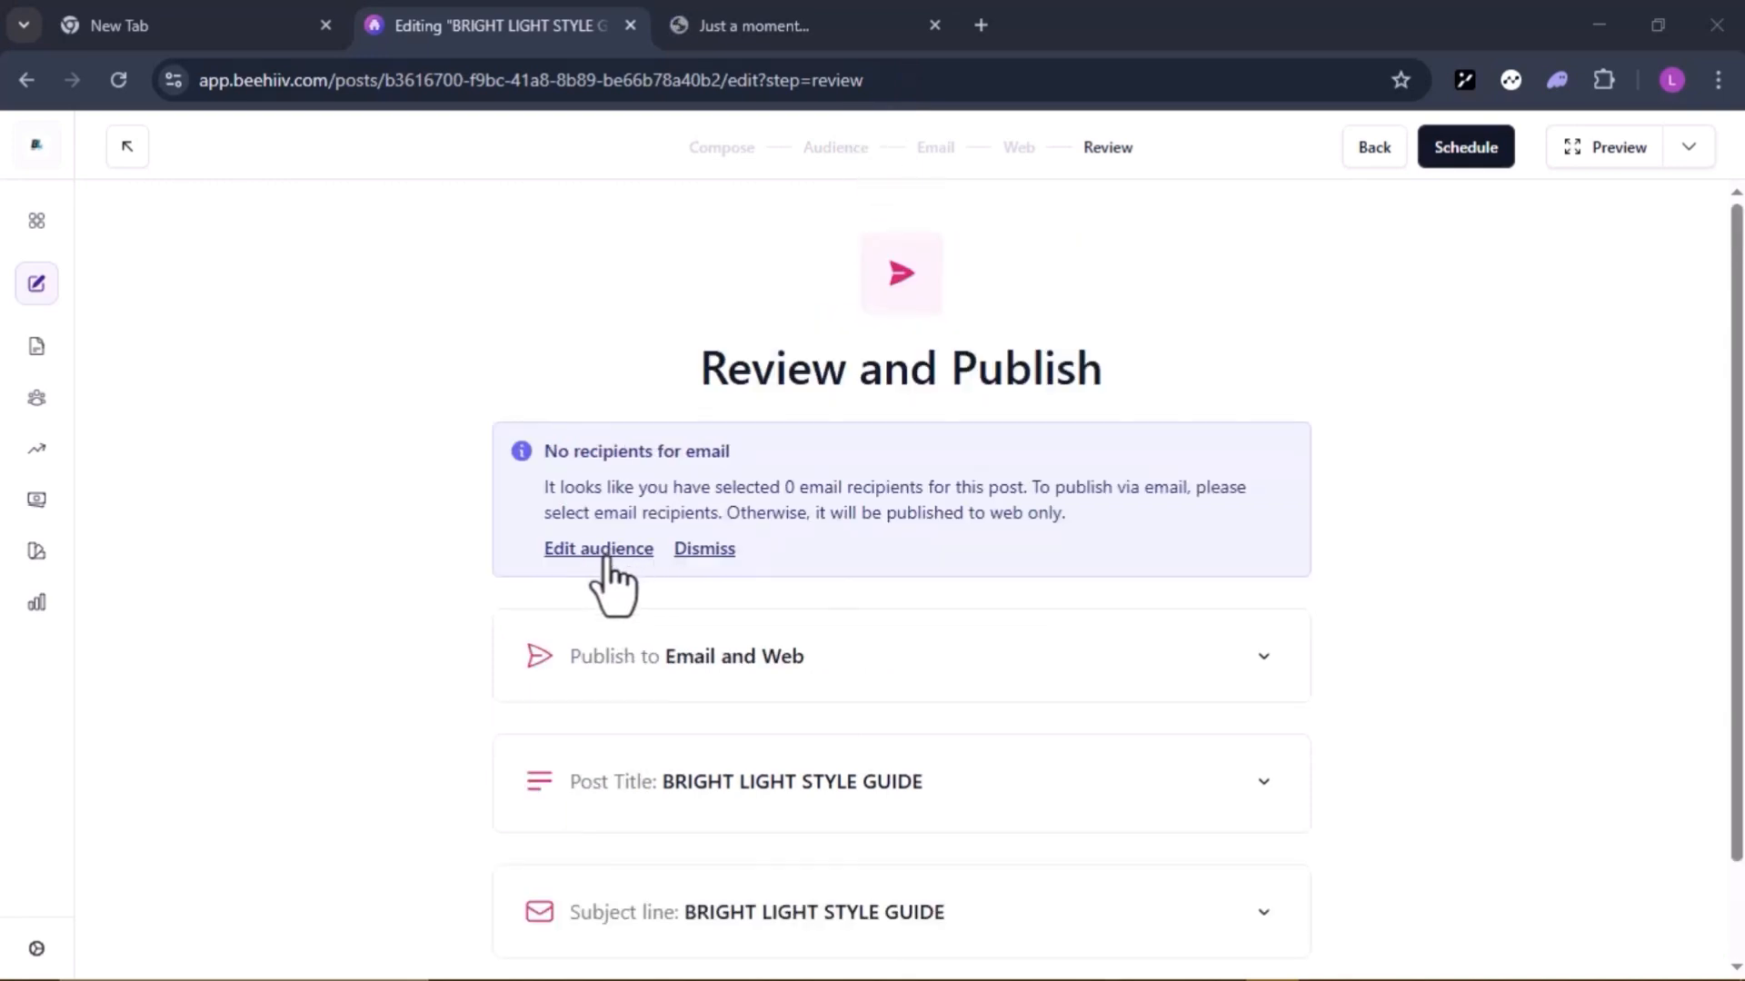
Open the audience's Subscribers page.
click(36, 400)
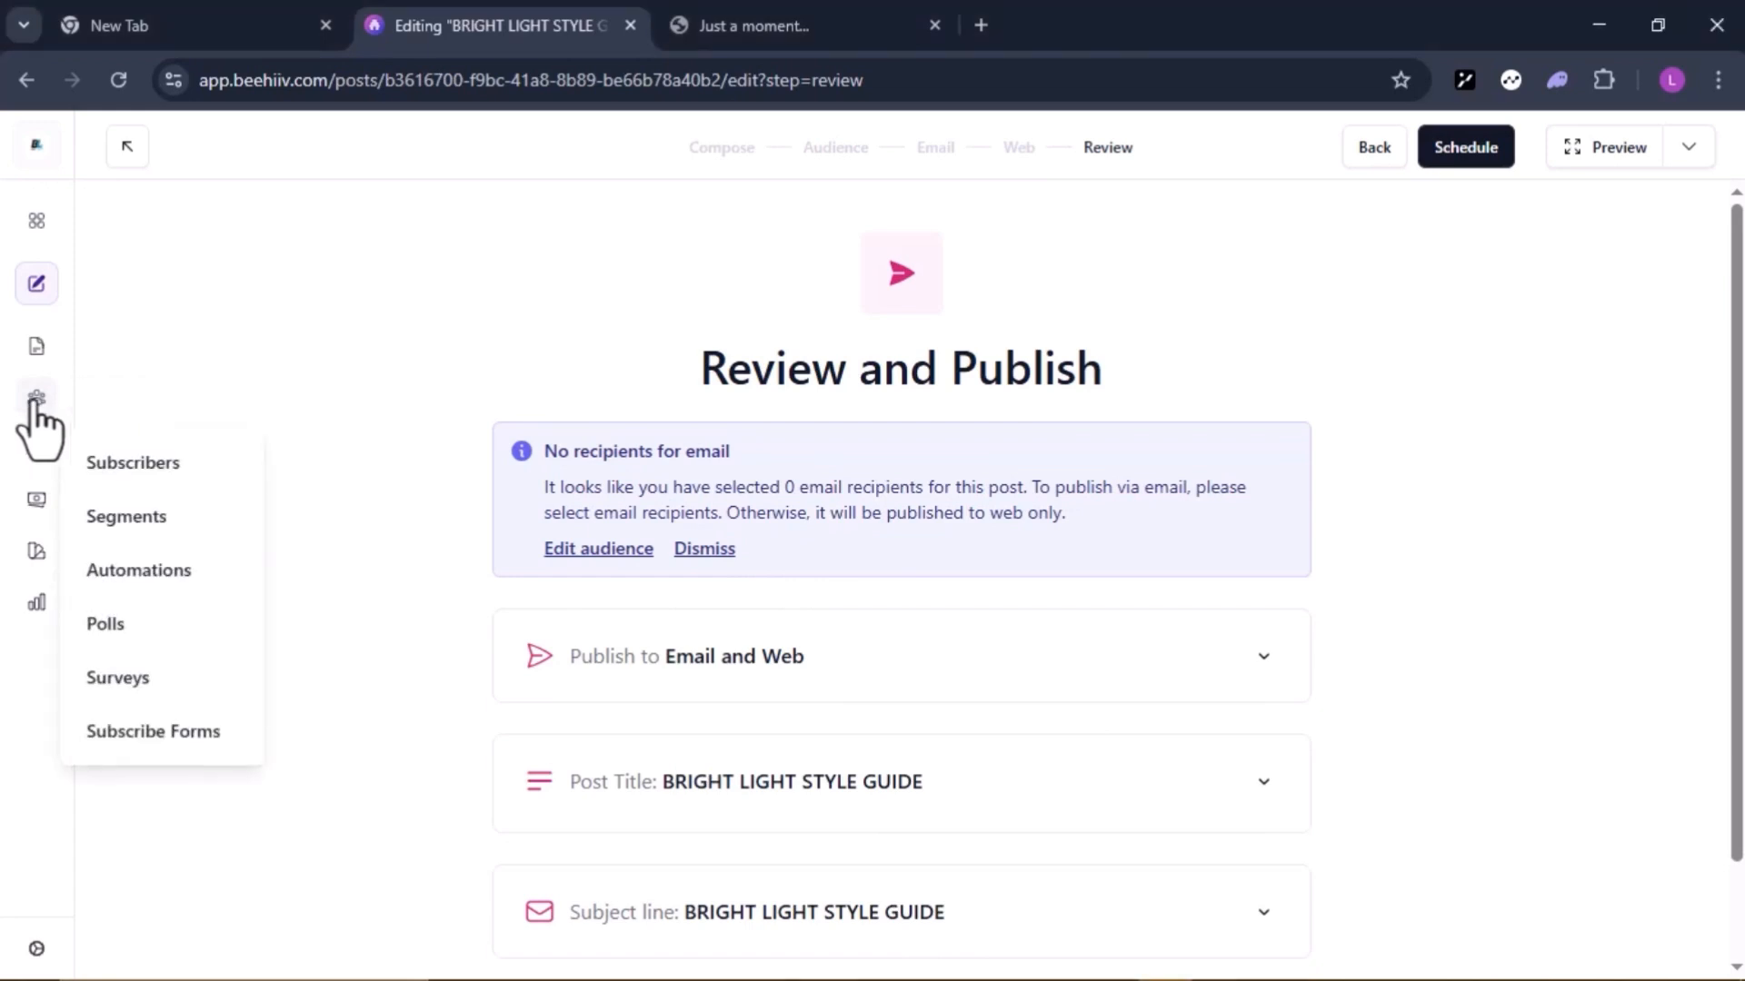
click(133, 481)
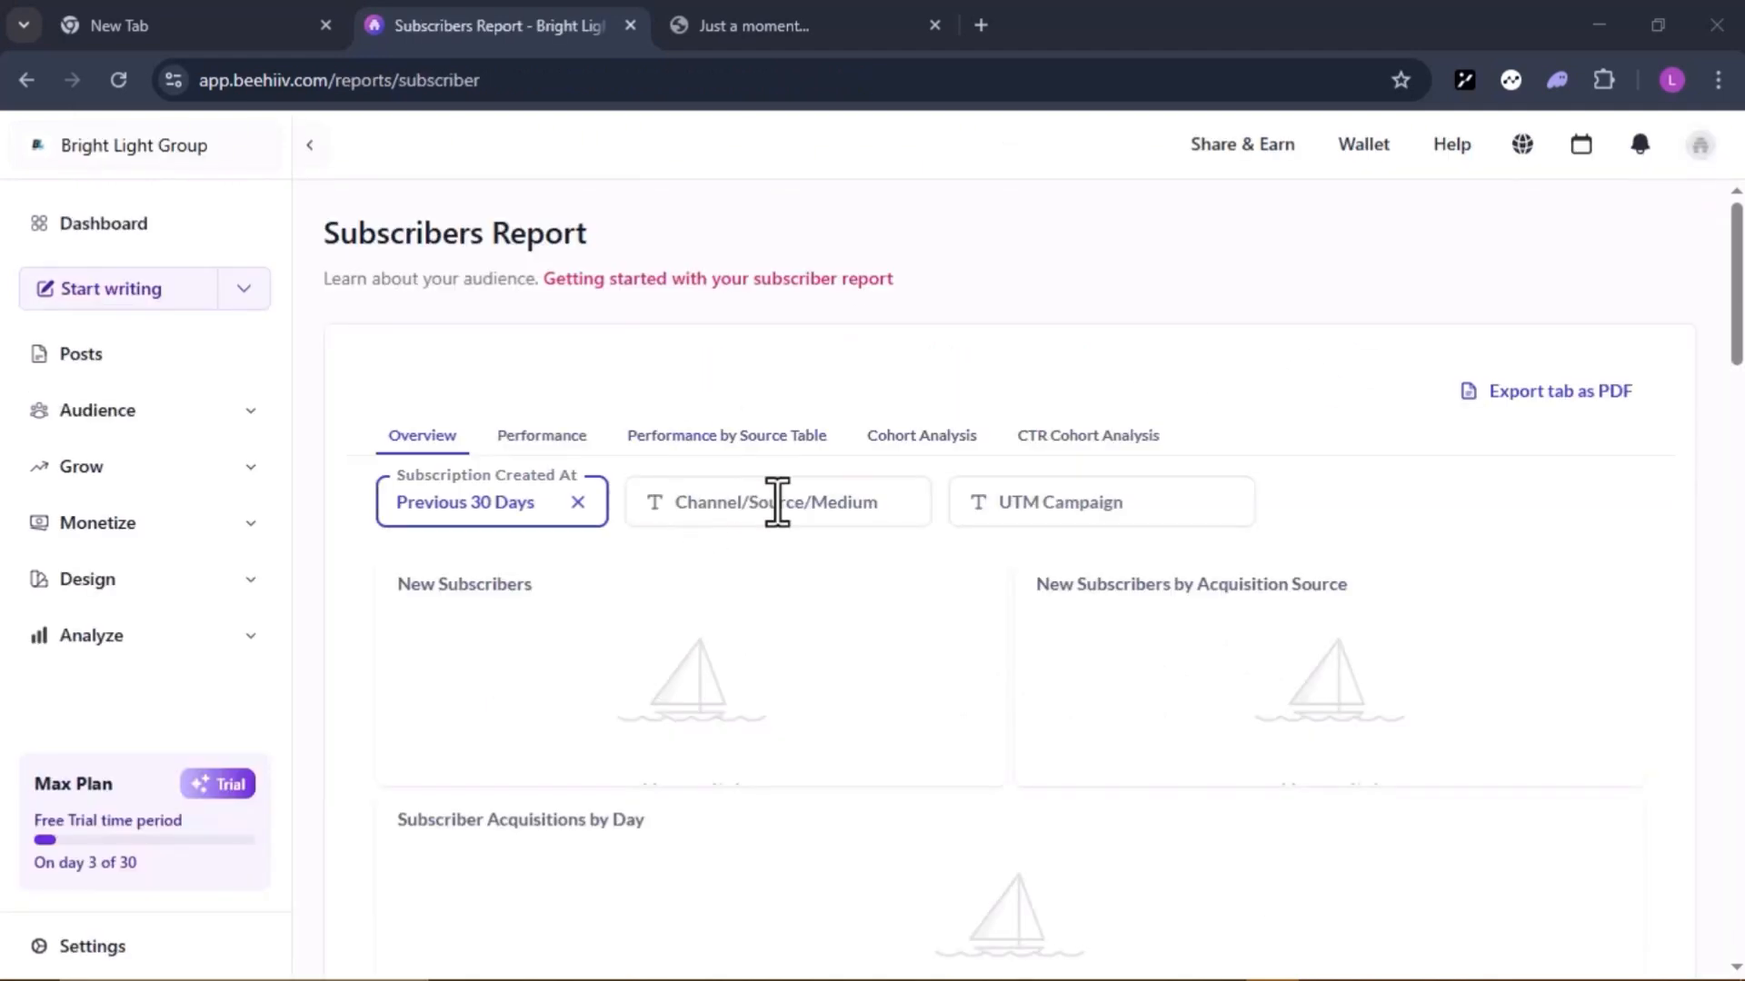
View the Posts Report and the Clicks Report, and look over the monetization options.
click(233, 635)
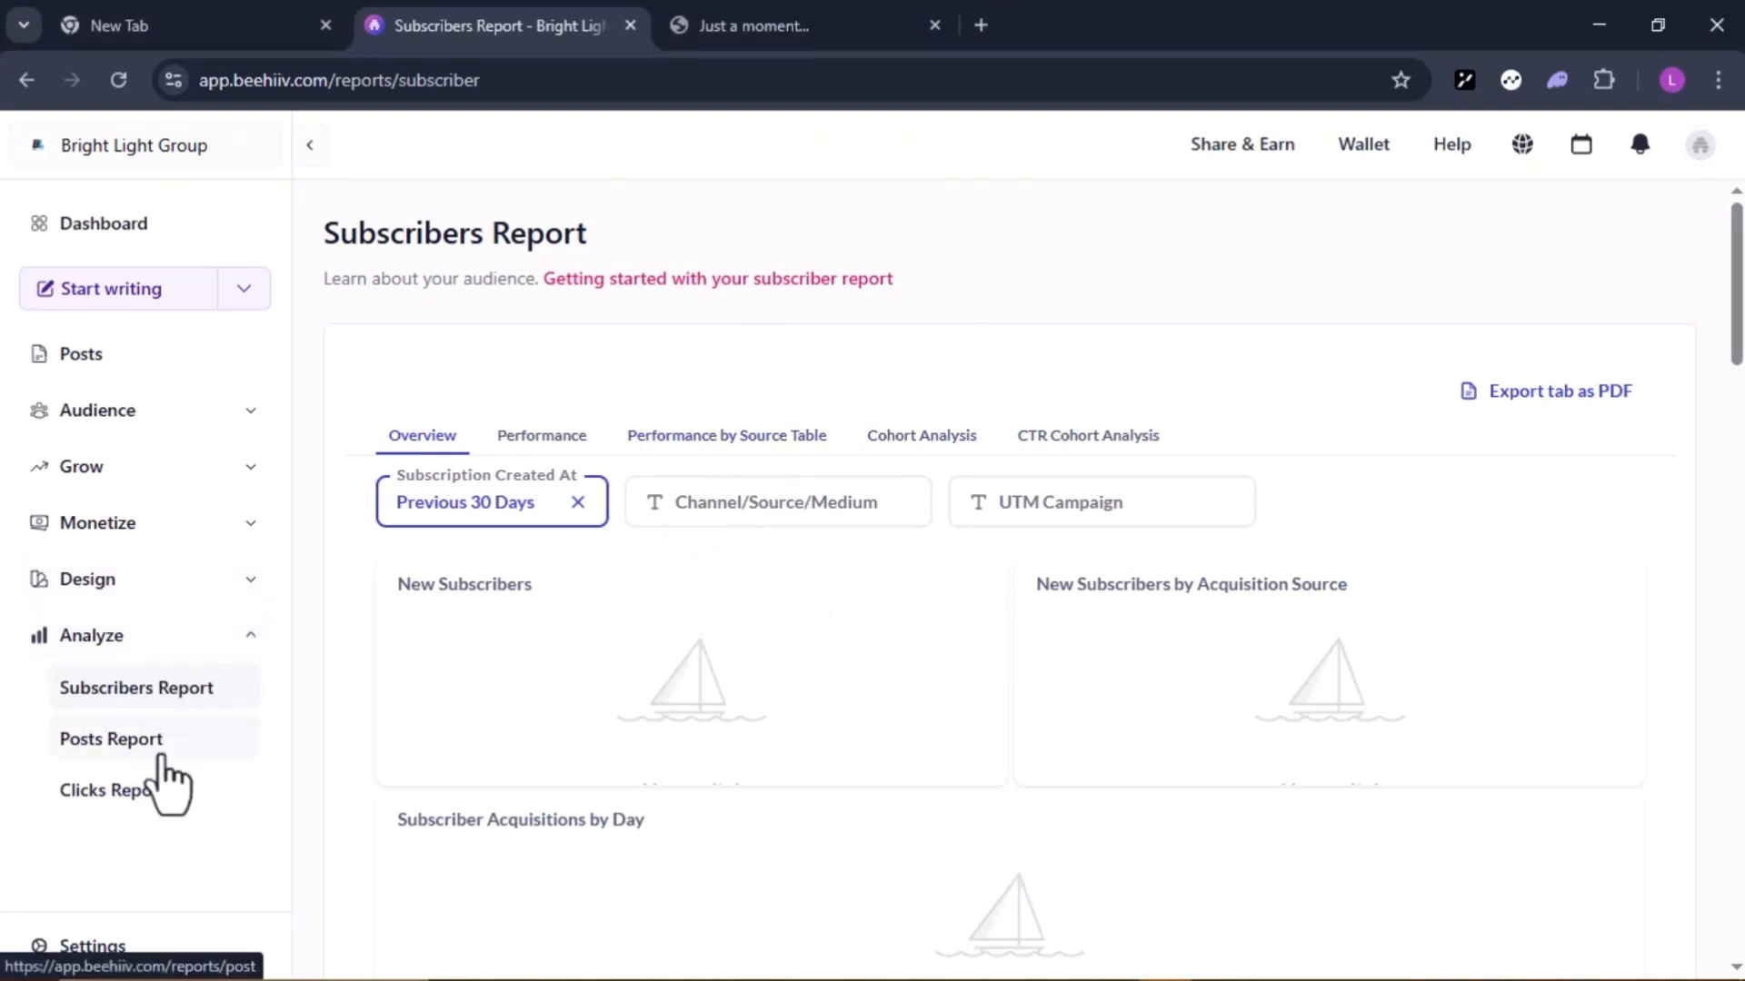
click(162, 754)
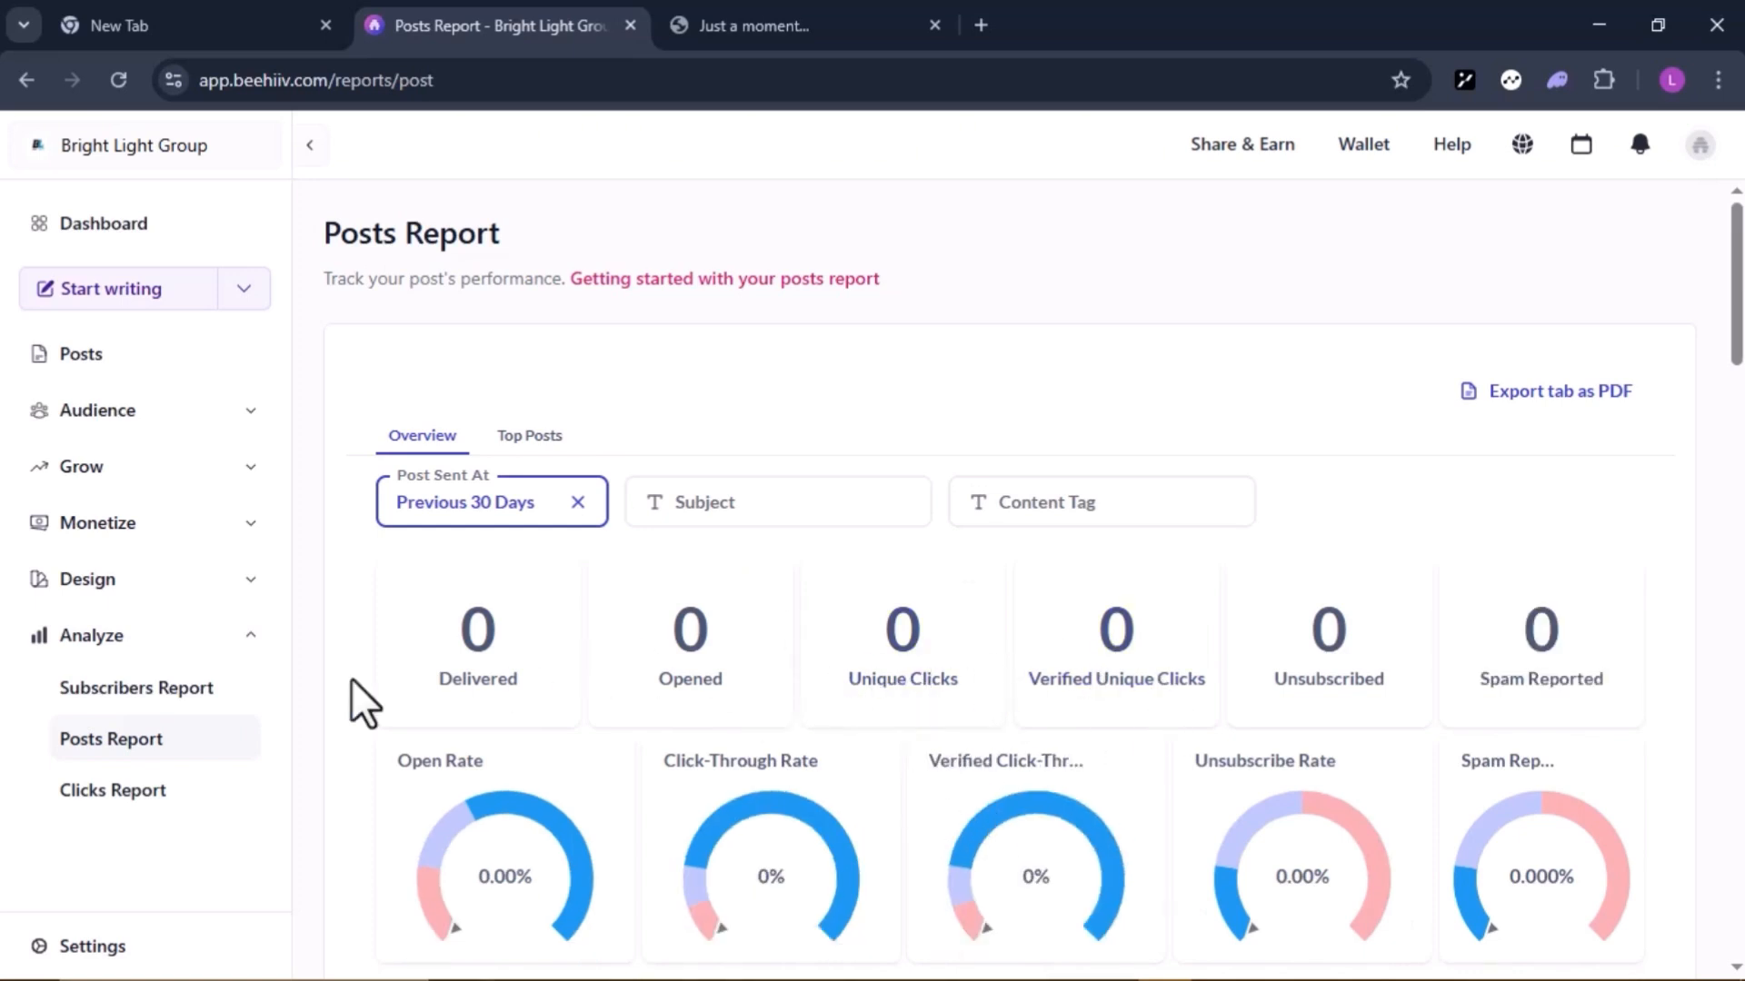
click(102, 795)
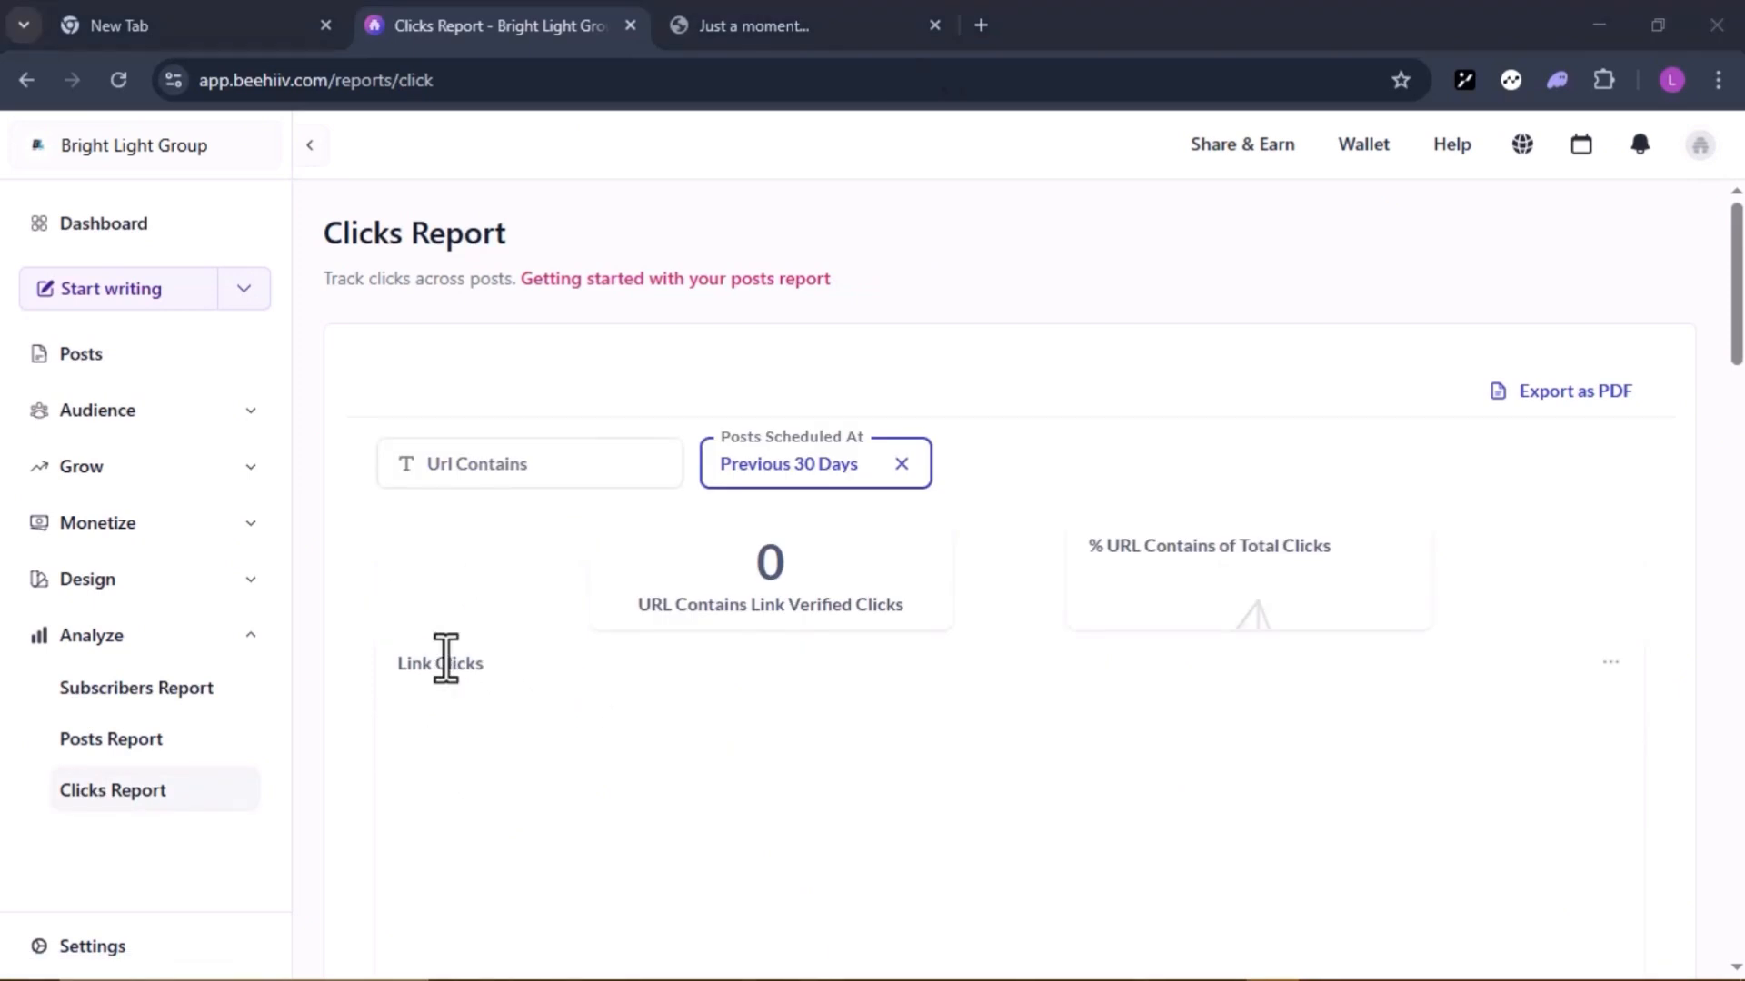
click(58, 647)
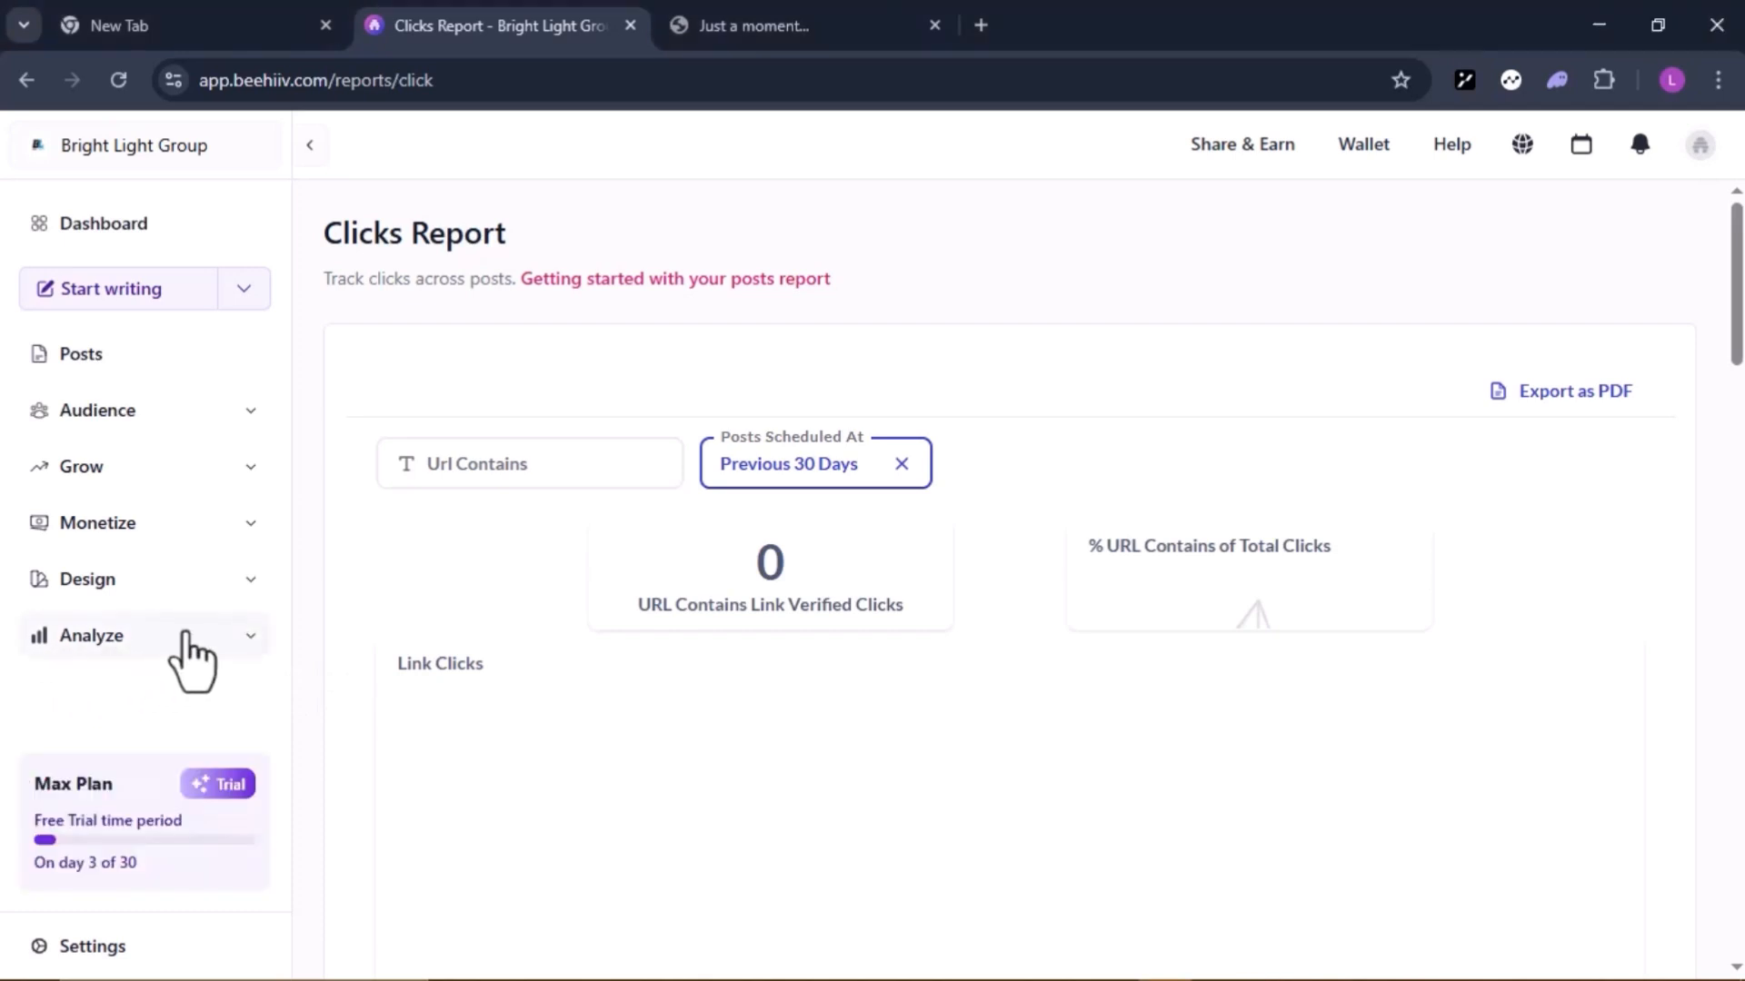
click(238, 522)
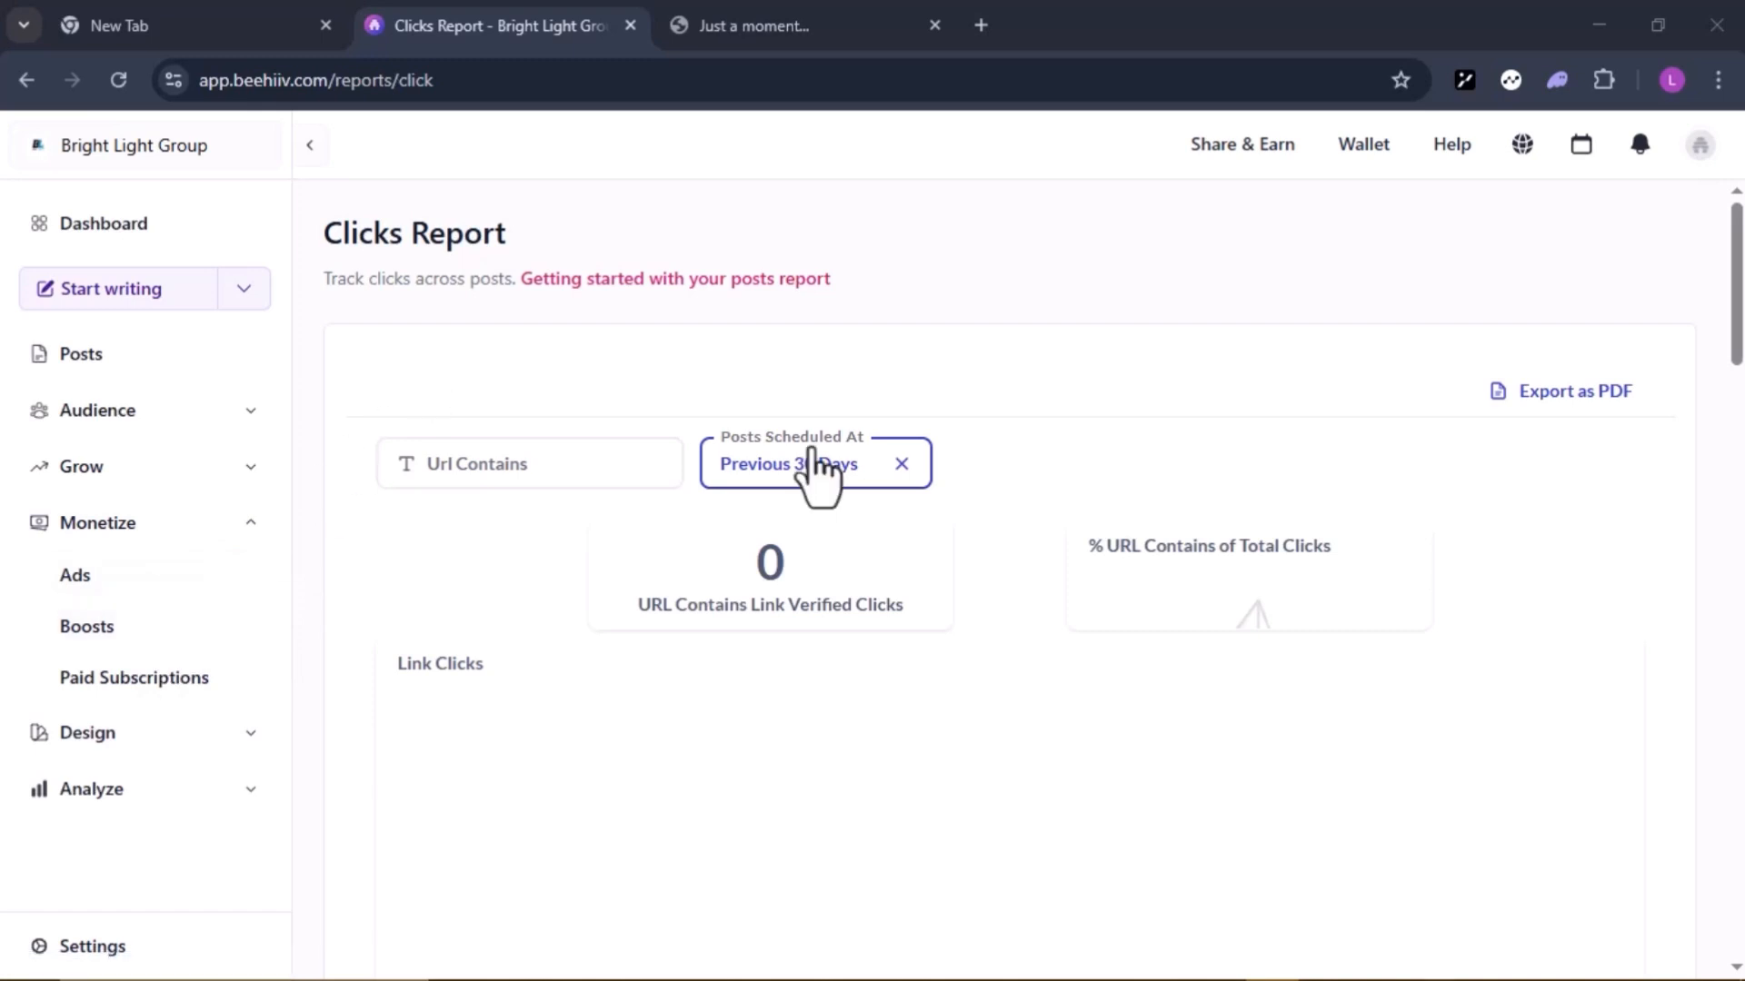
Open the available actions for the BRIGHT LIGHT STYLE GUIDE draft in the posts list.
click(130, 357)
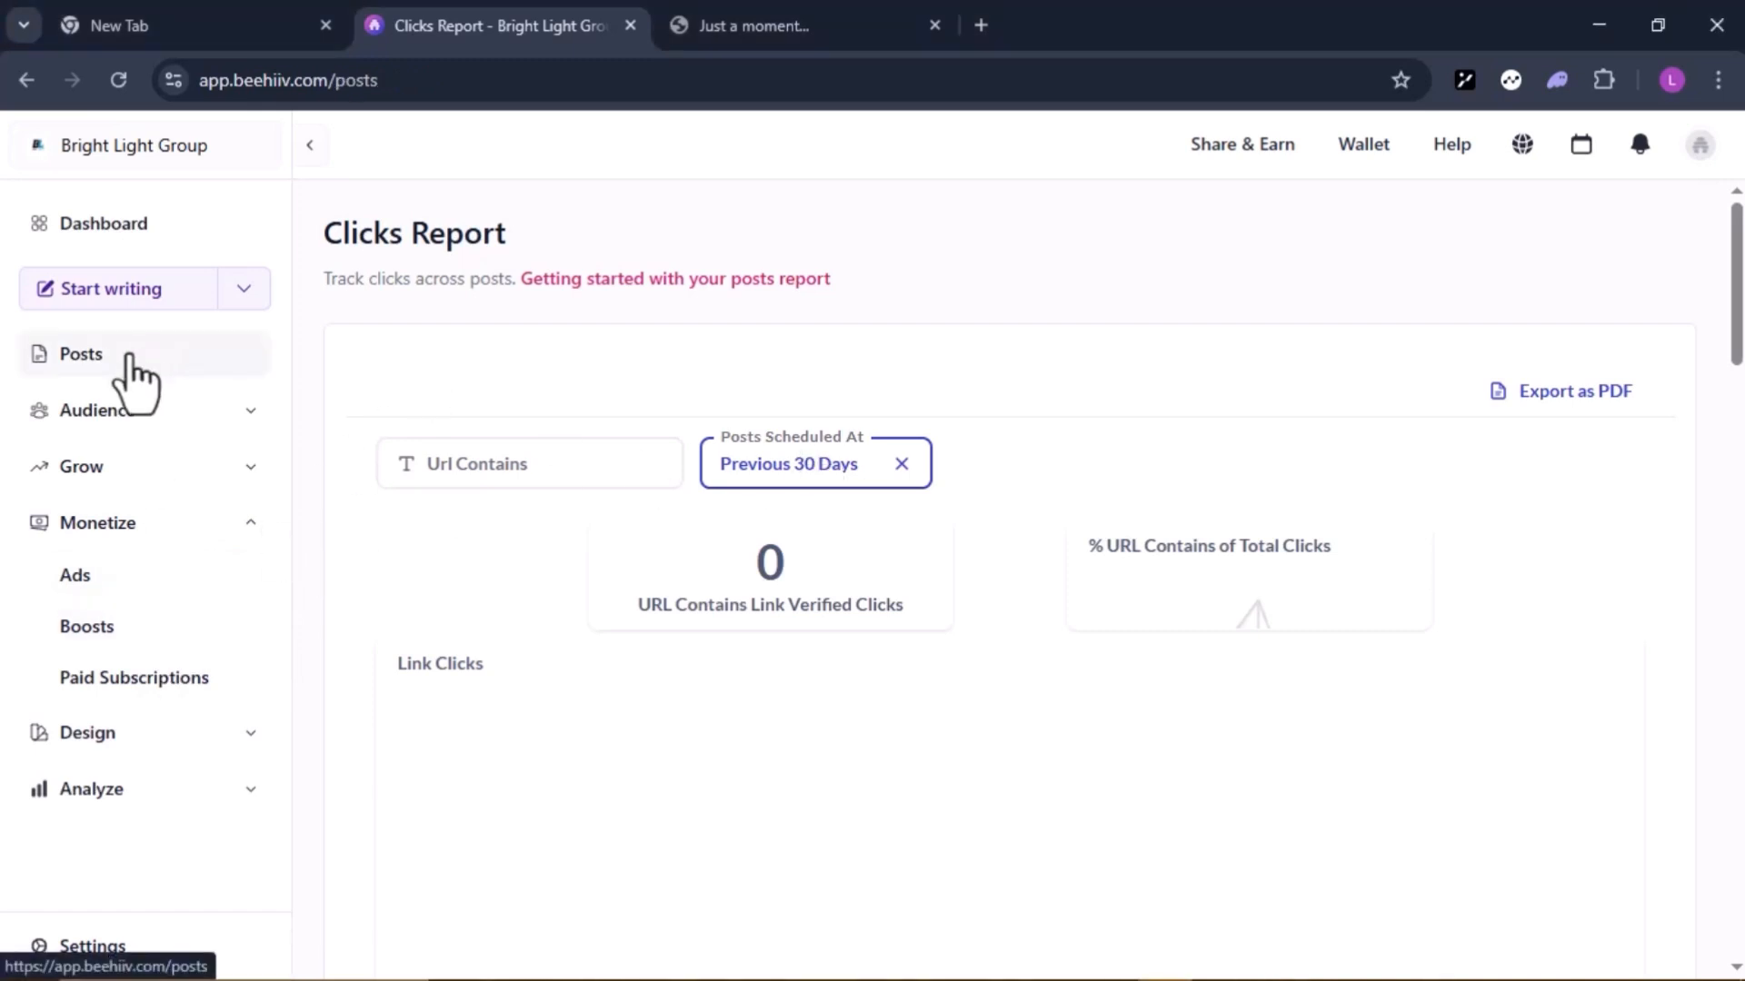
scroll(569, 685, down, 2)
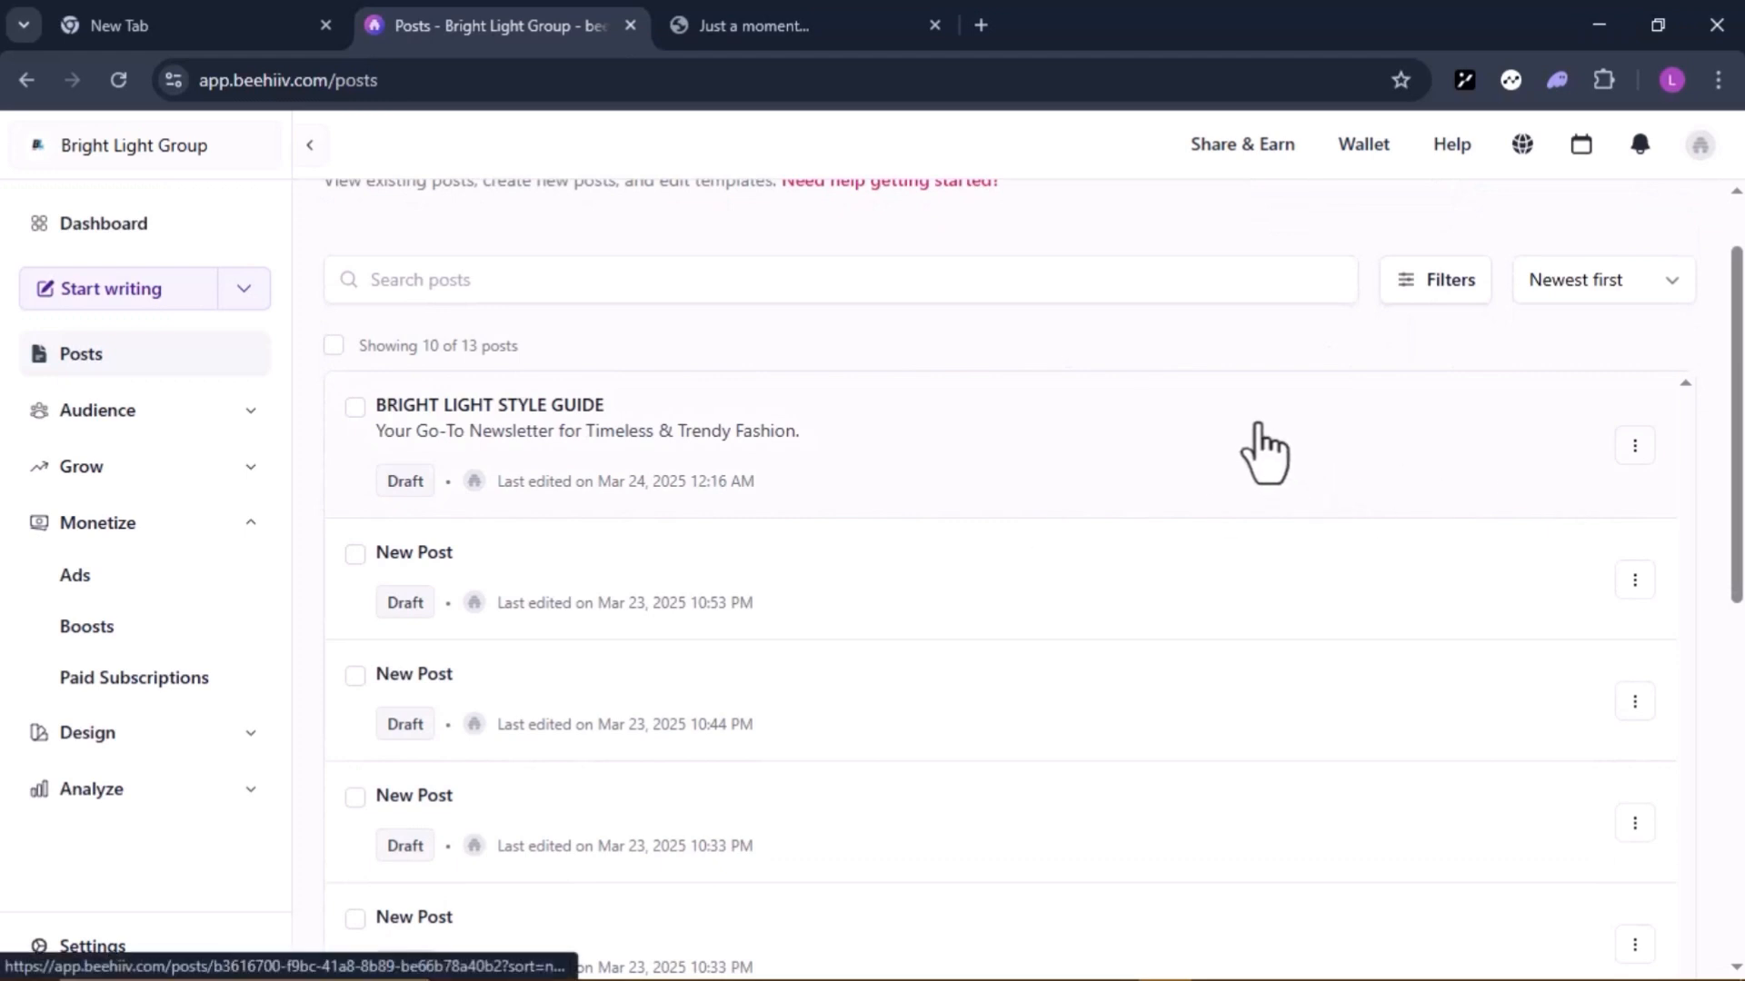
click(1633, 447)
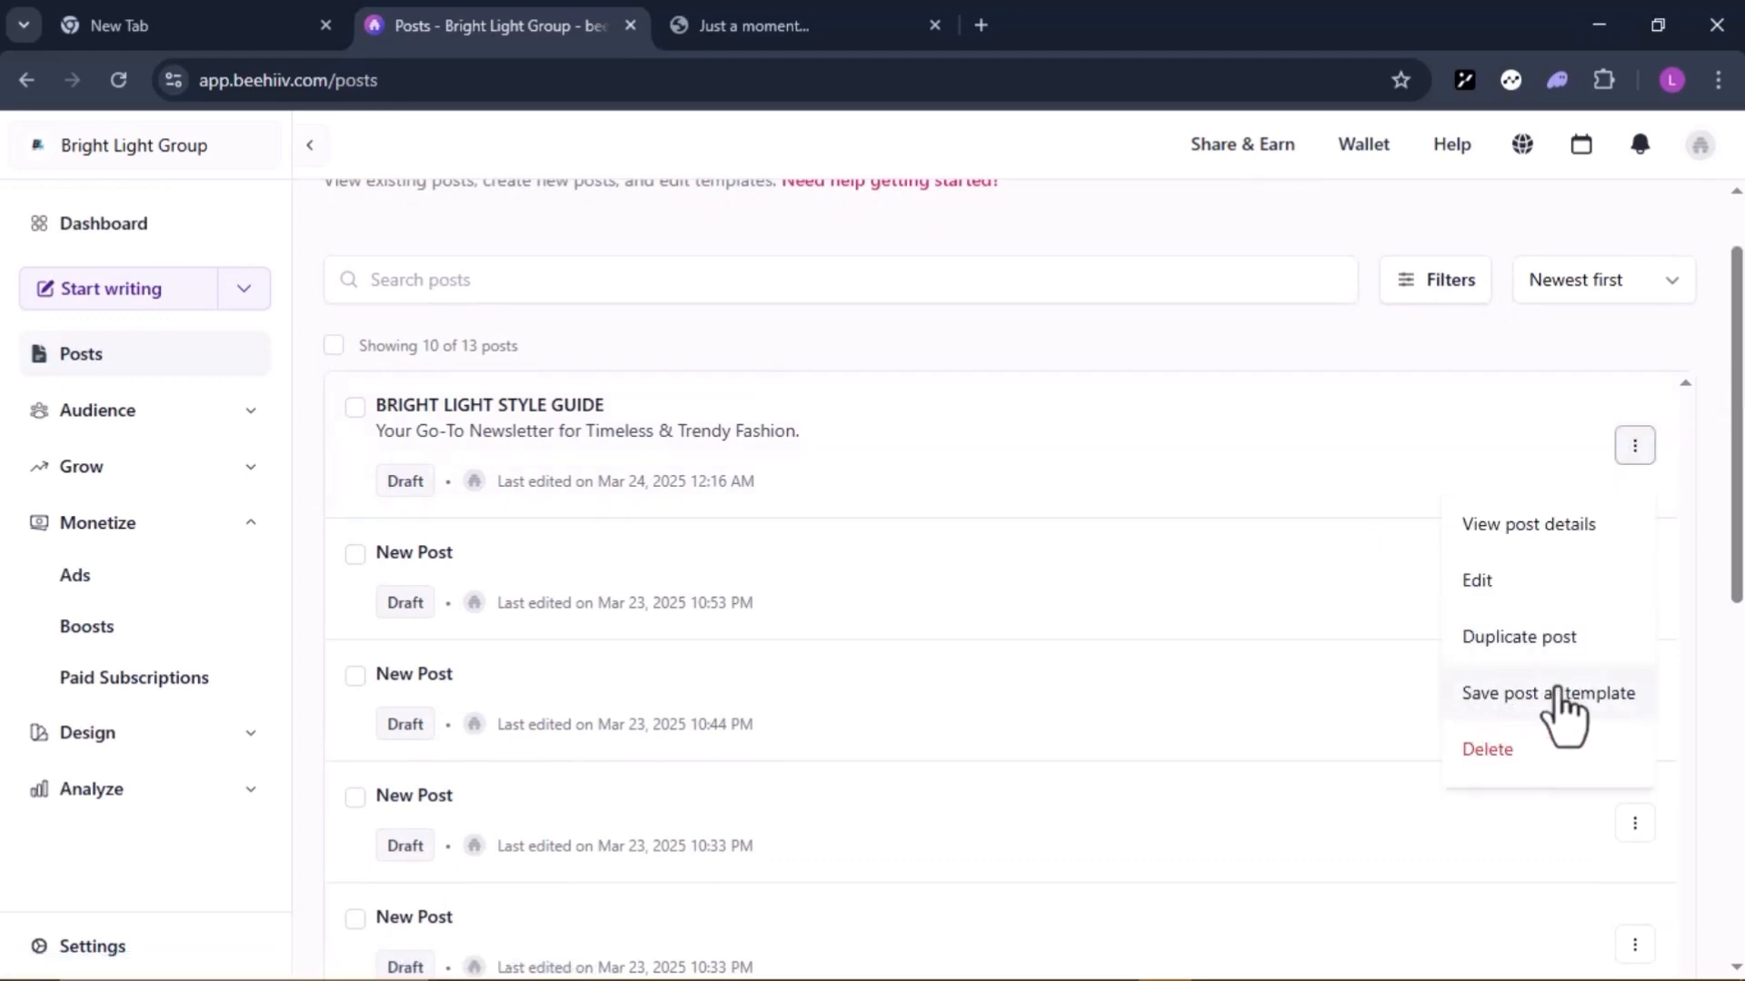